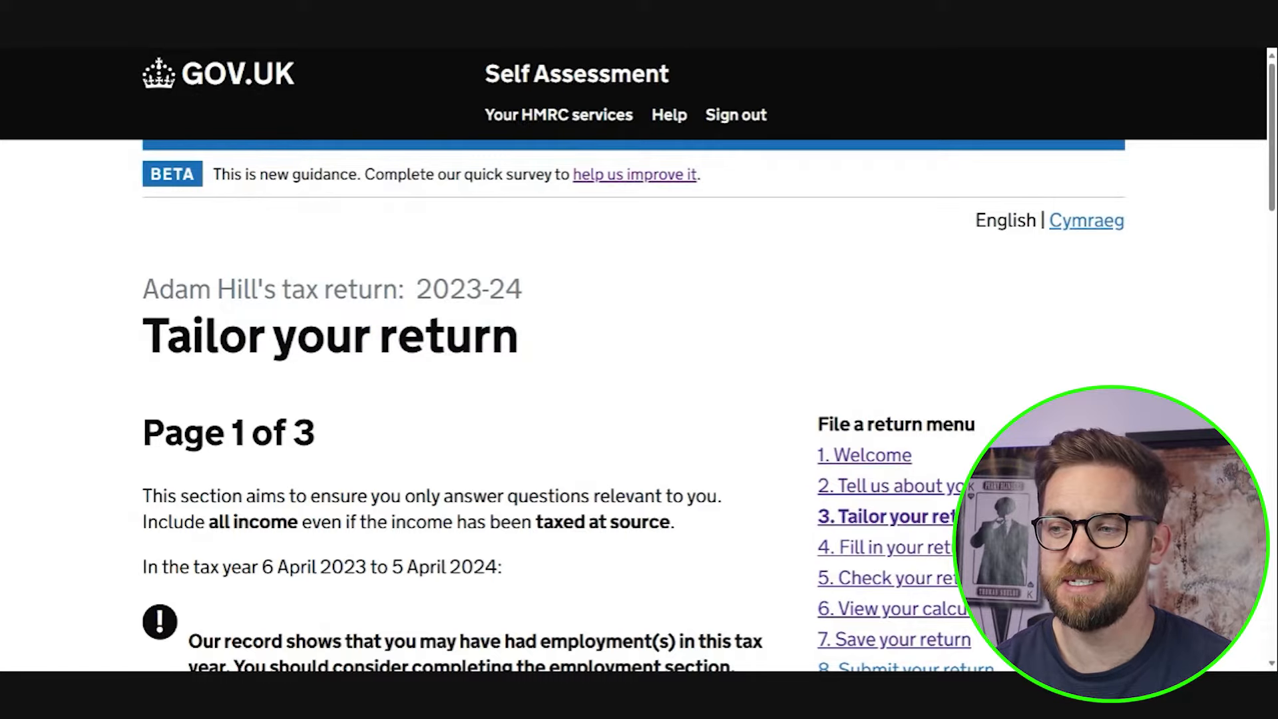
Step: Examine the tax year and the tailoring questions on page 1 of the 2023-24 return
drag(415, 289, 519, 304)
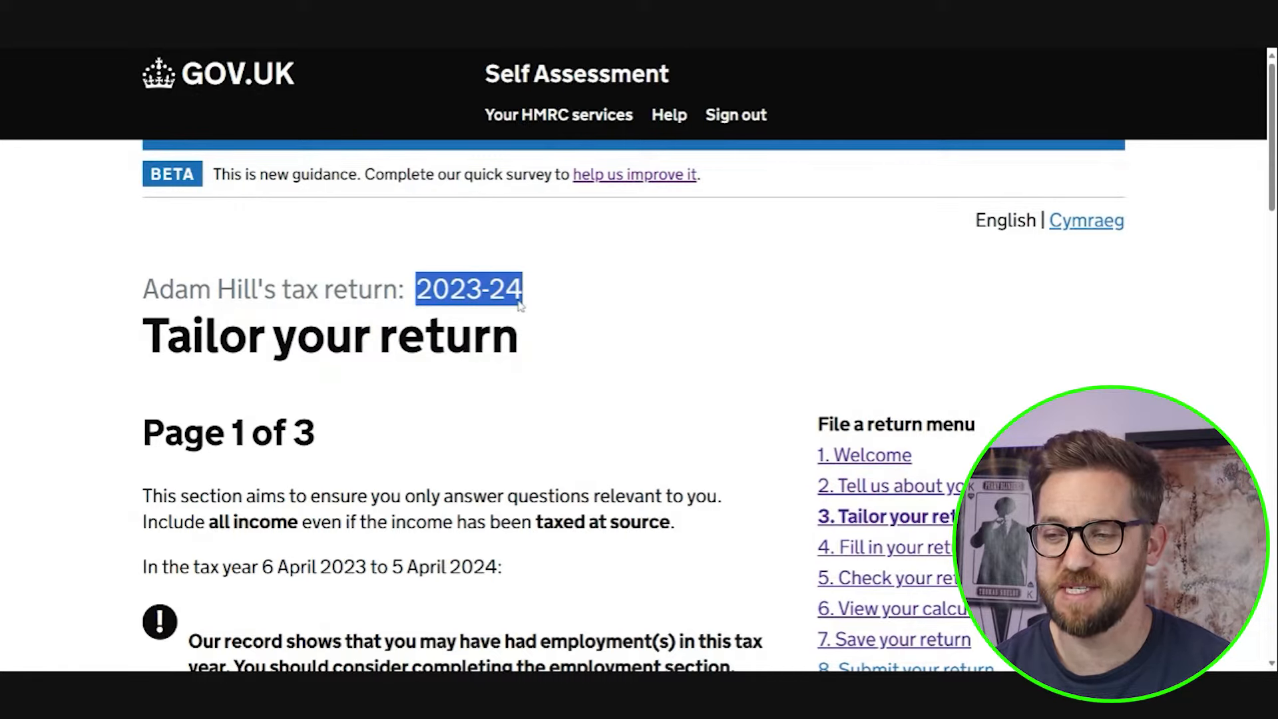
drag(144, 433, 315, 436)
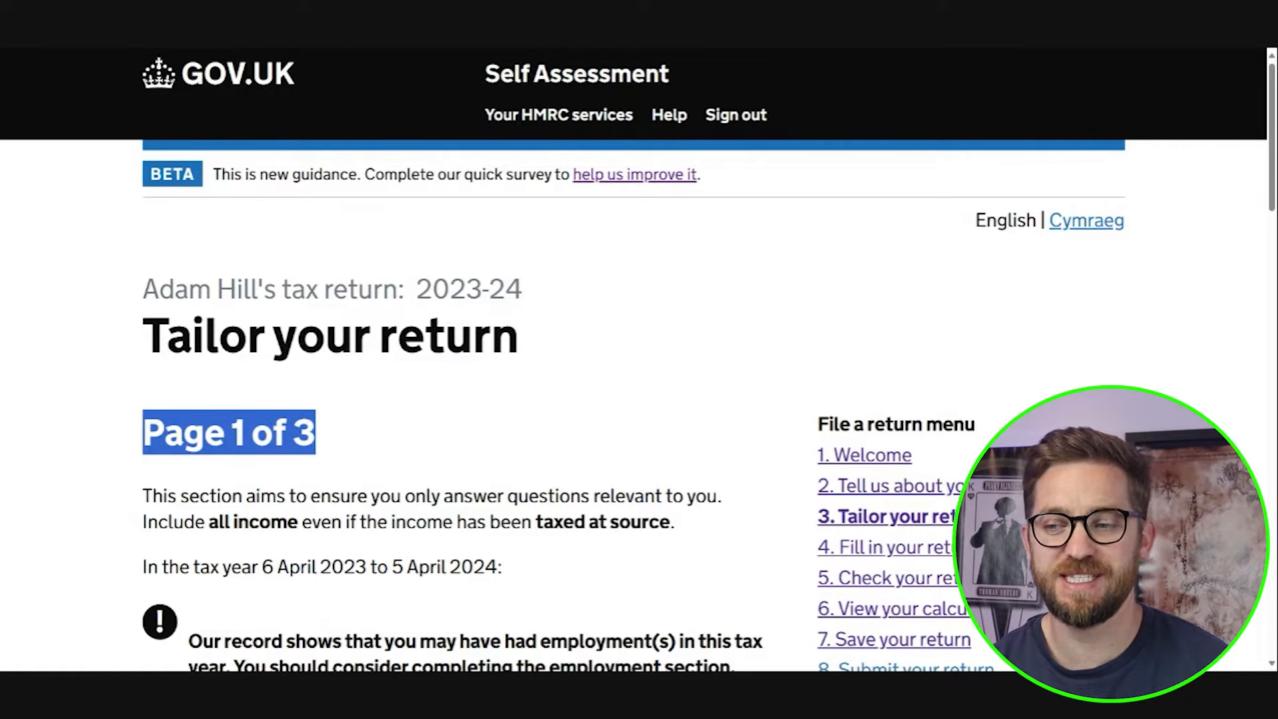
click(318, 438)
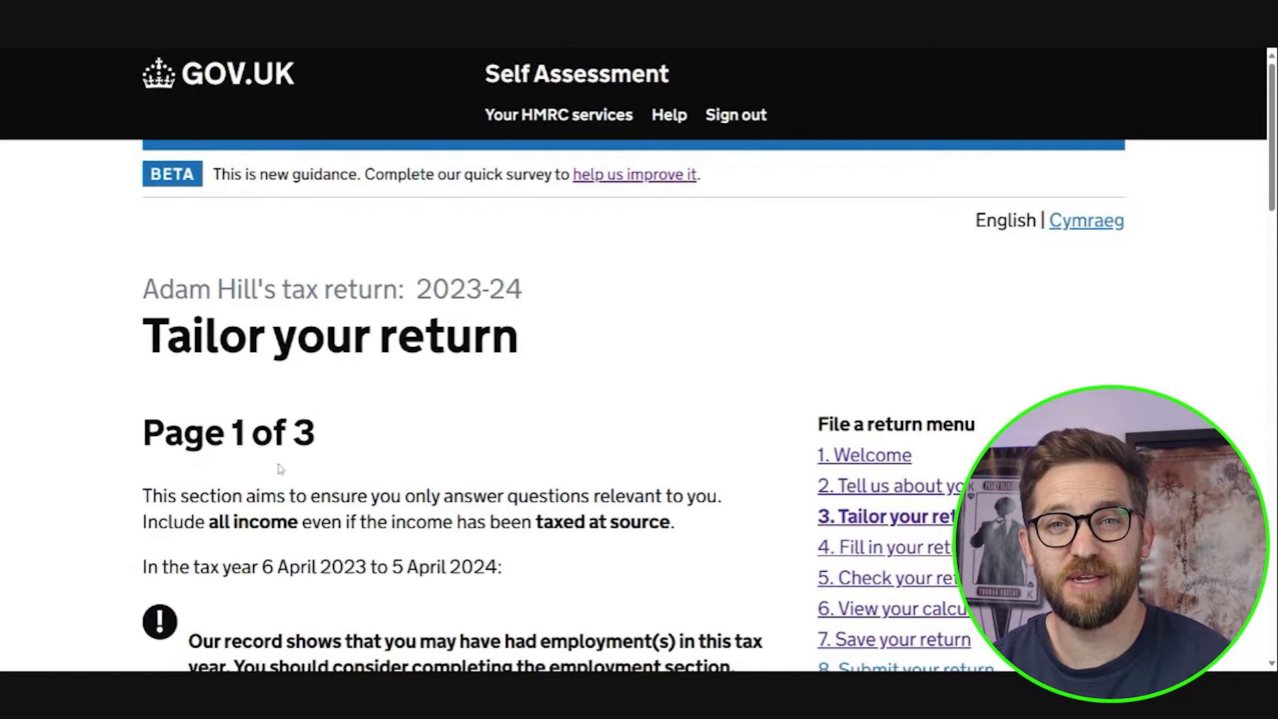
scroll(280, 469, down, 3)
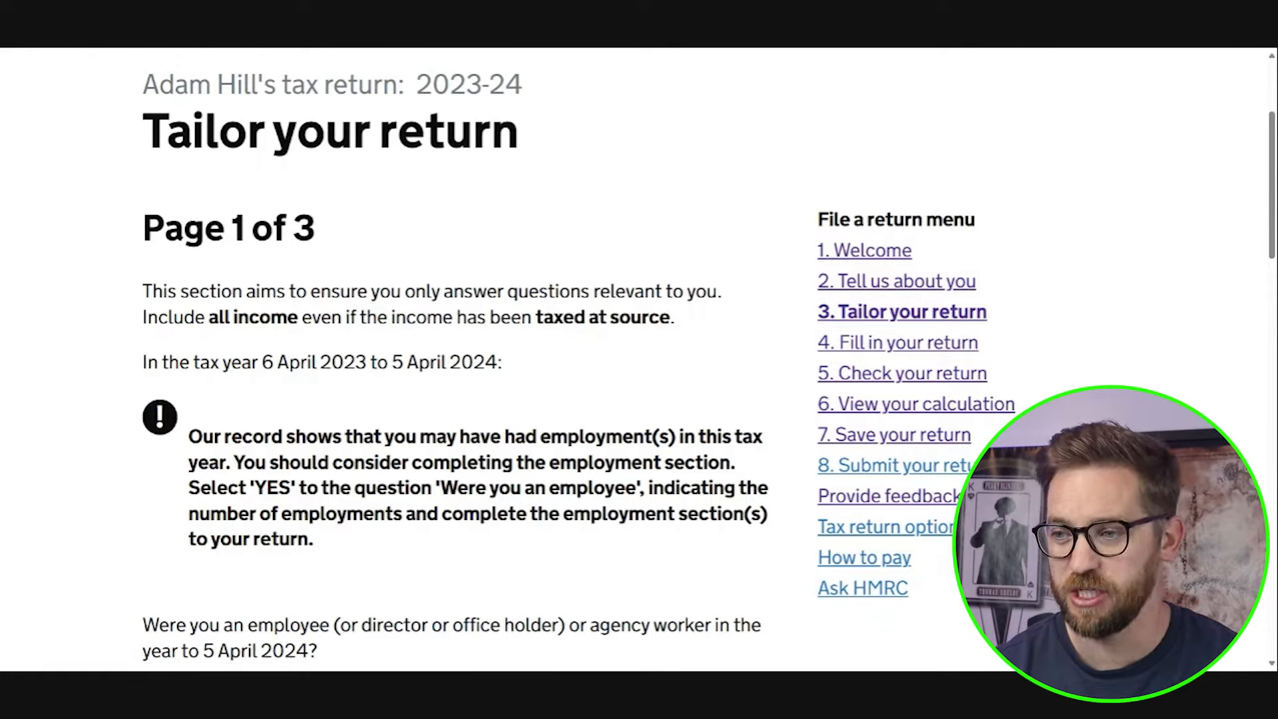
double_click(240, 233)
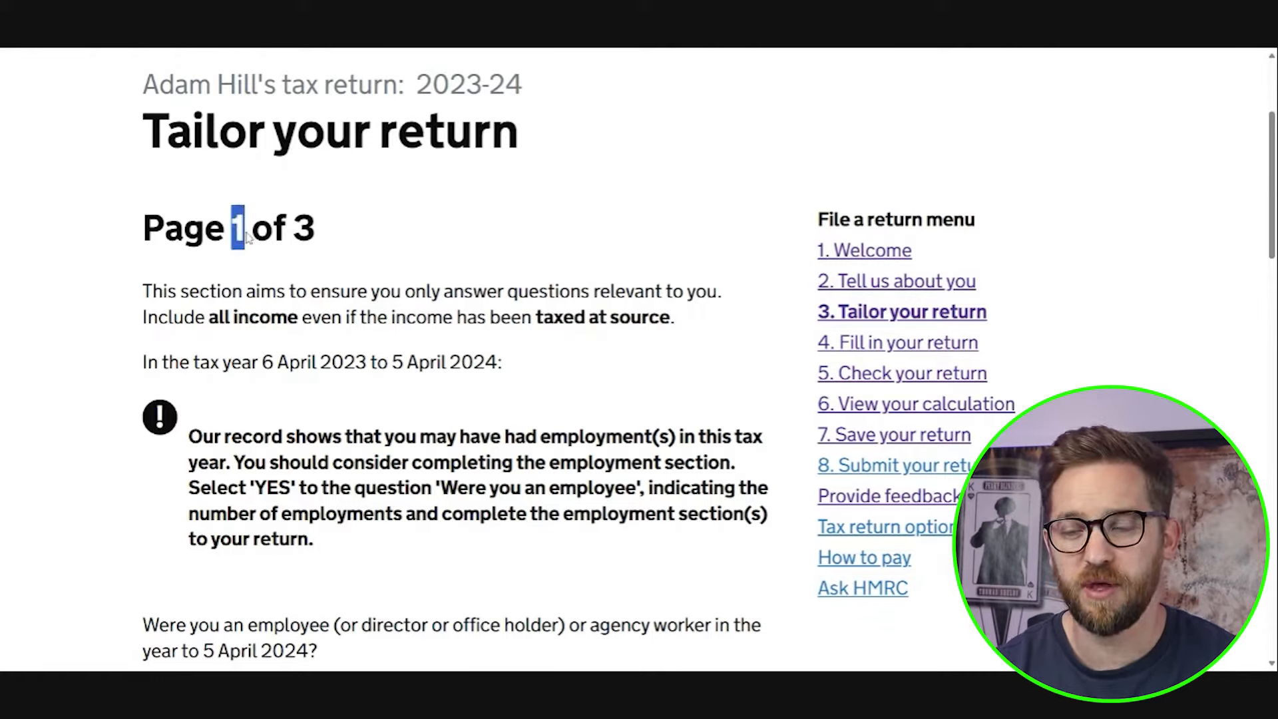
click(347, 409)
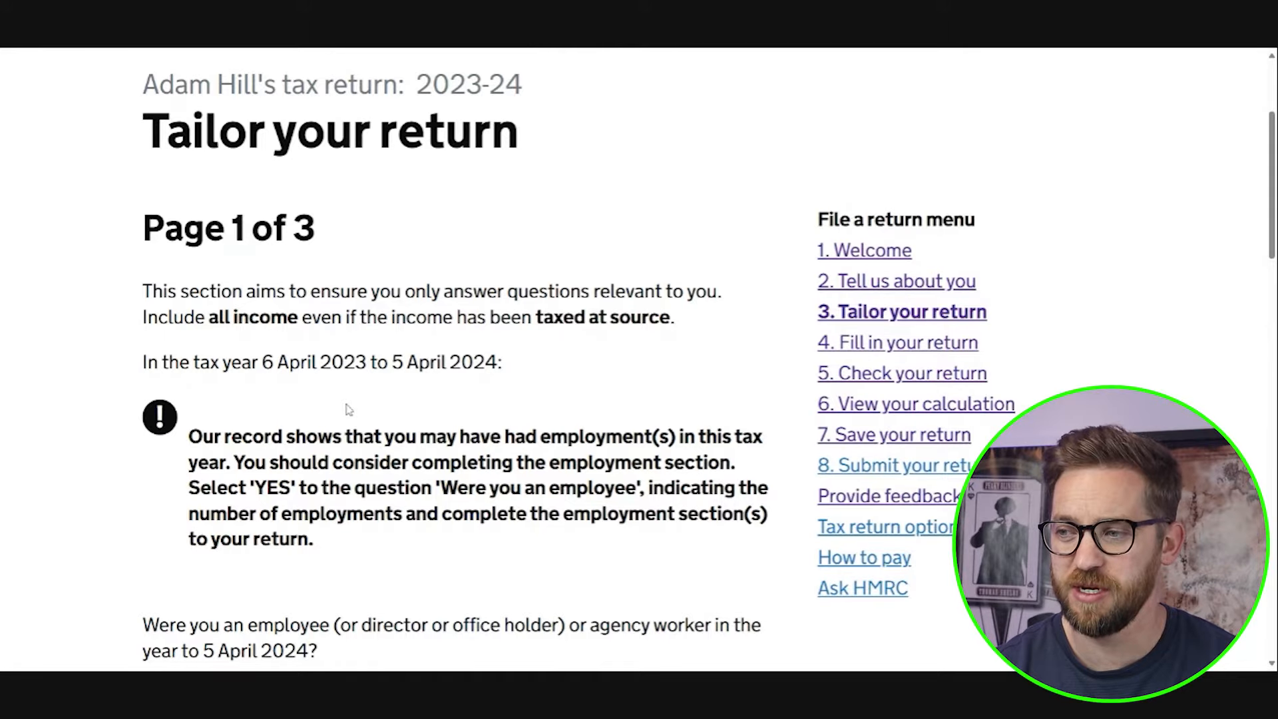
scroll(347, 409, down, 4)
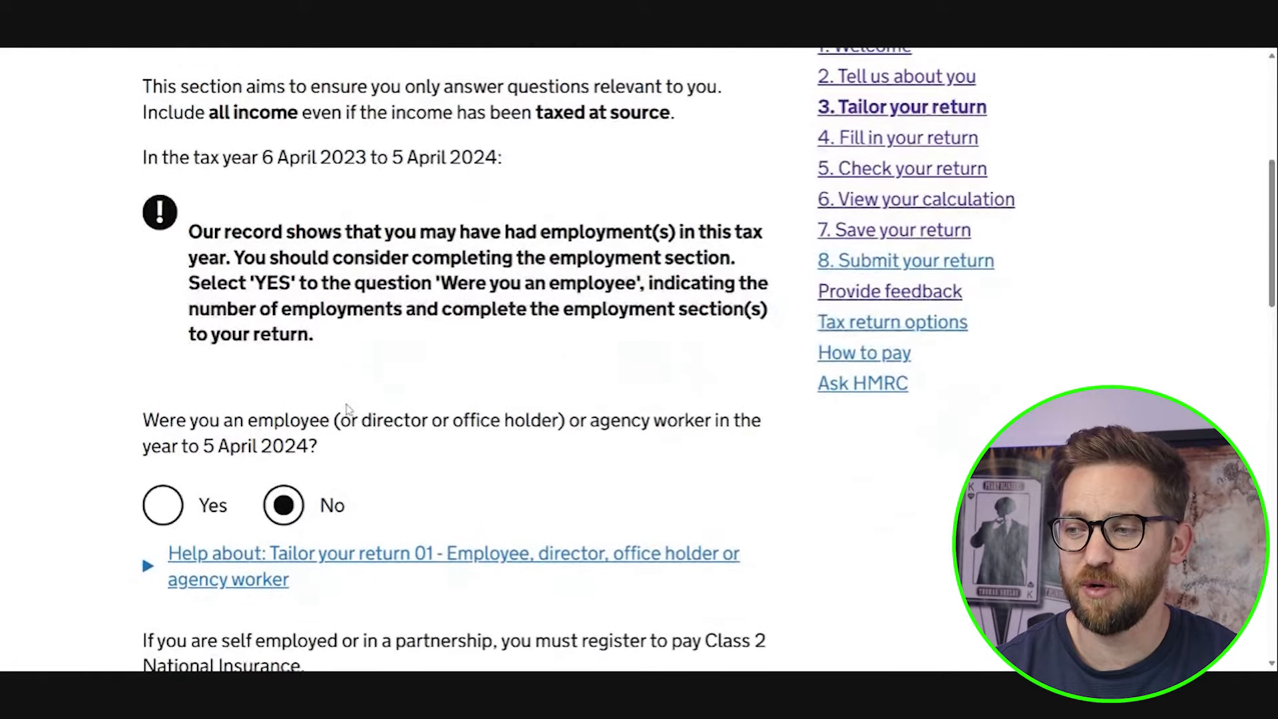
scroll(347, 409, down, 4)
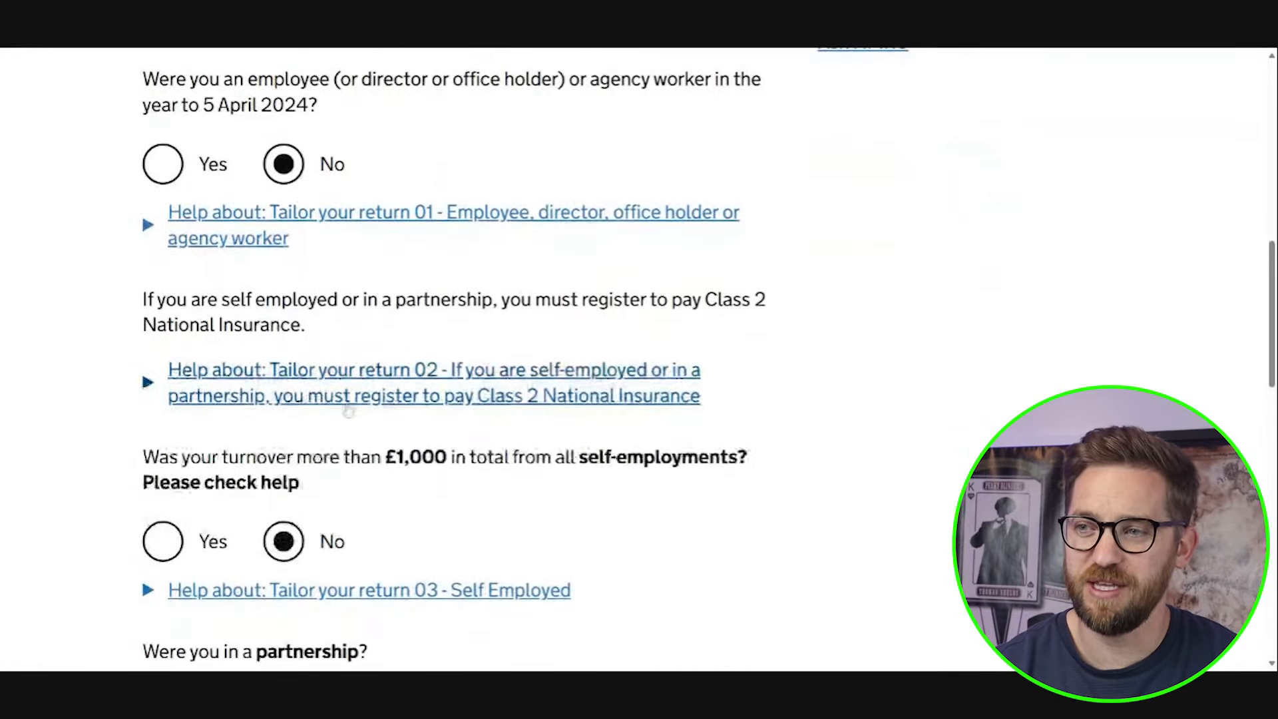
scroll(324, 293, down, 2)
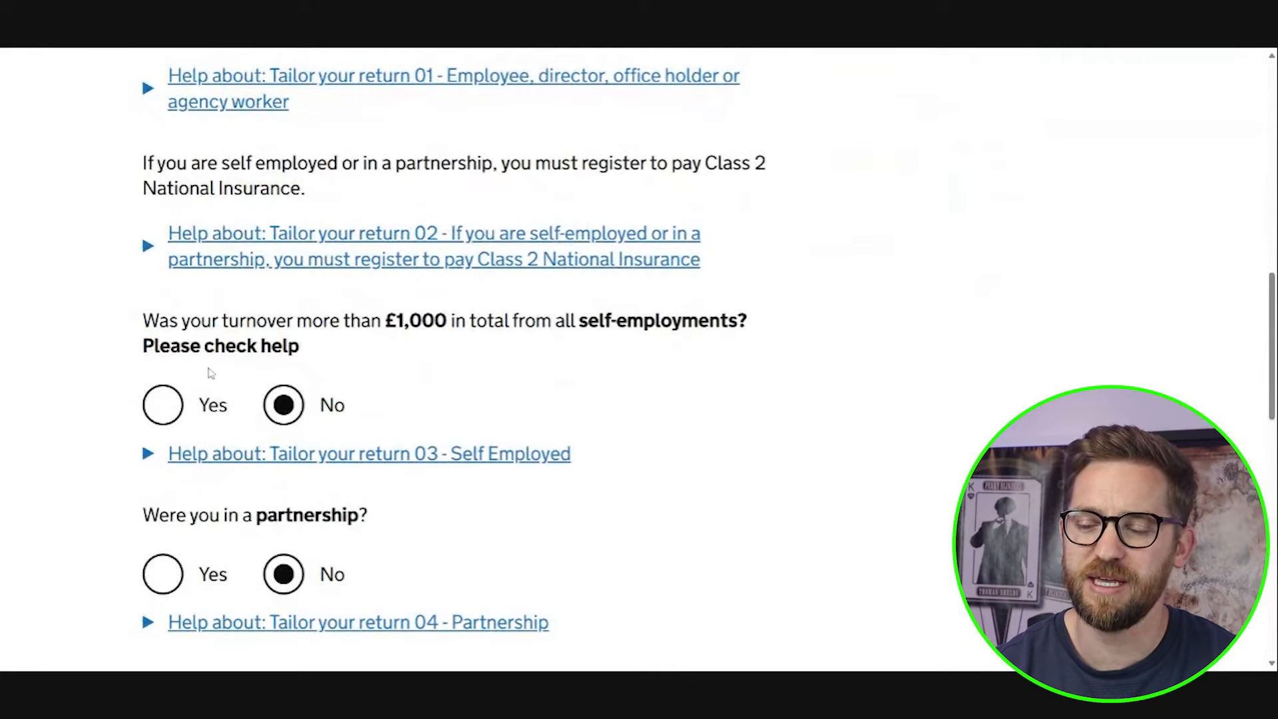
scroll(303, 417, down, 5)
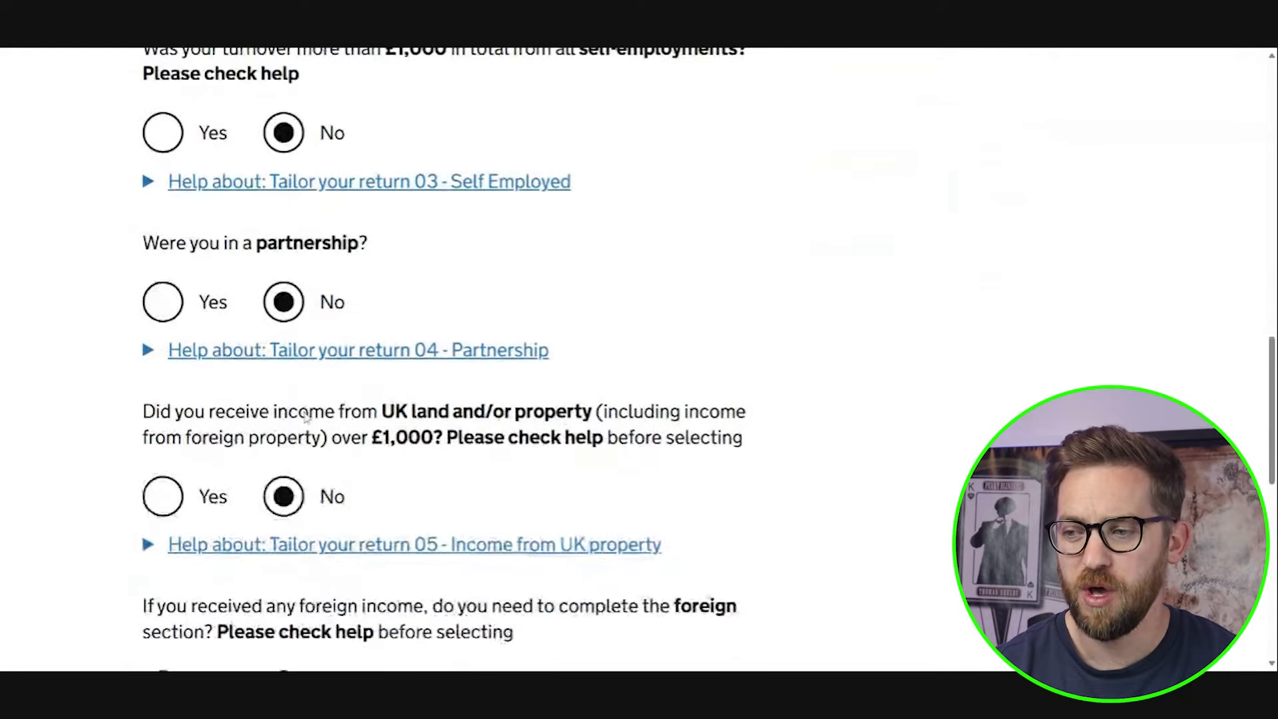
scroll(439, 359, down, 6)
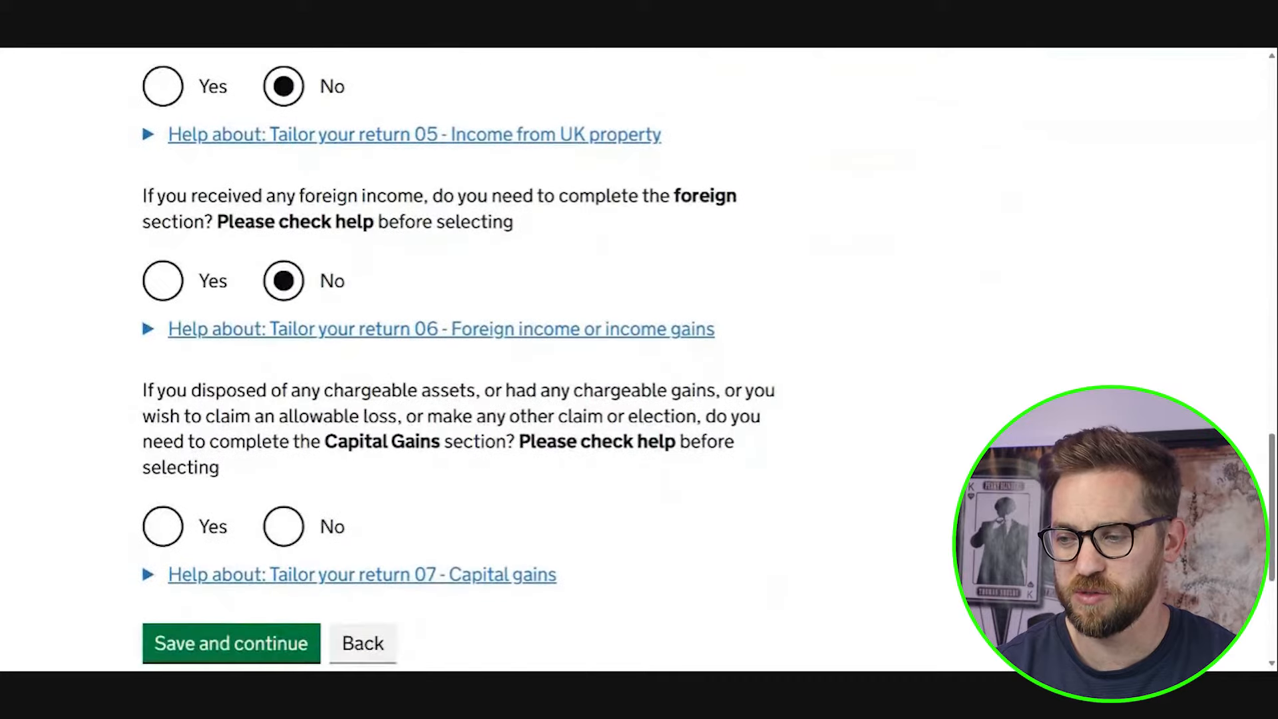
scroll(439, 359, down, 1)
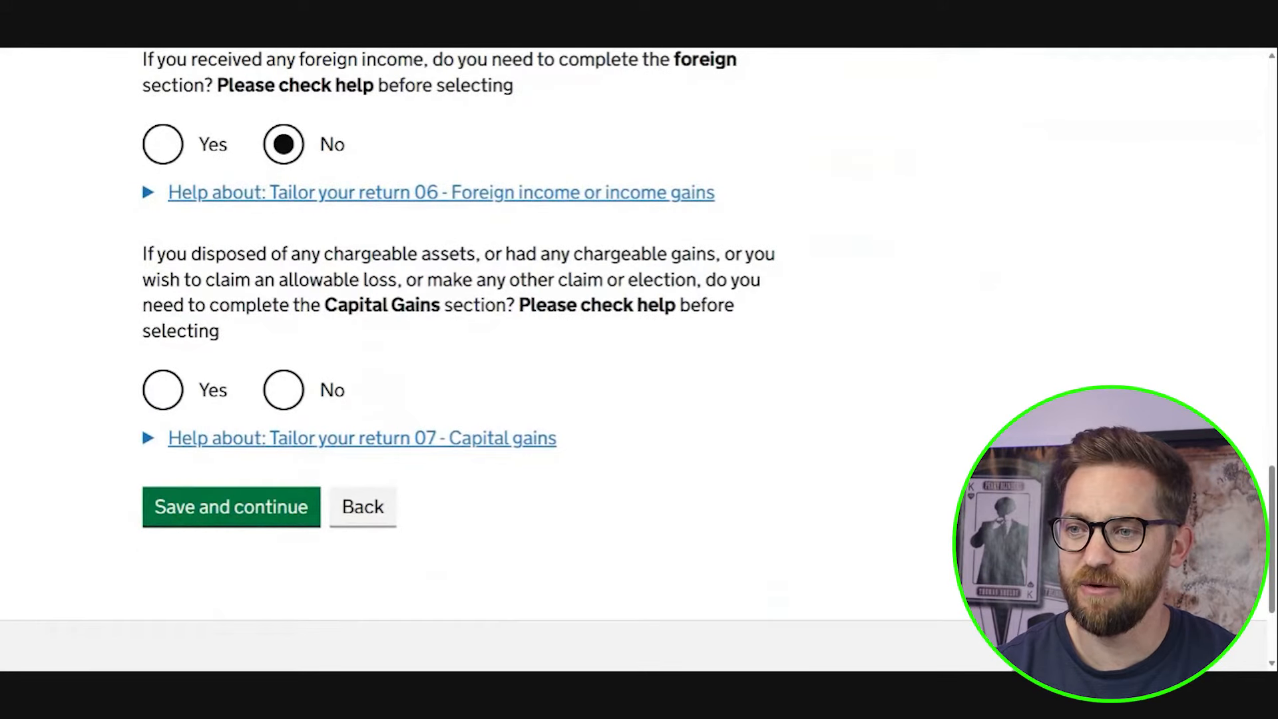
Step: Answer Yes to needing to complete the Capital Gains section and continue to page 2 of the tailoring questions
drag(143, 254, 762, 301)
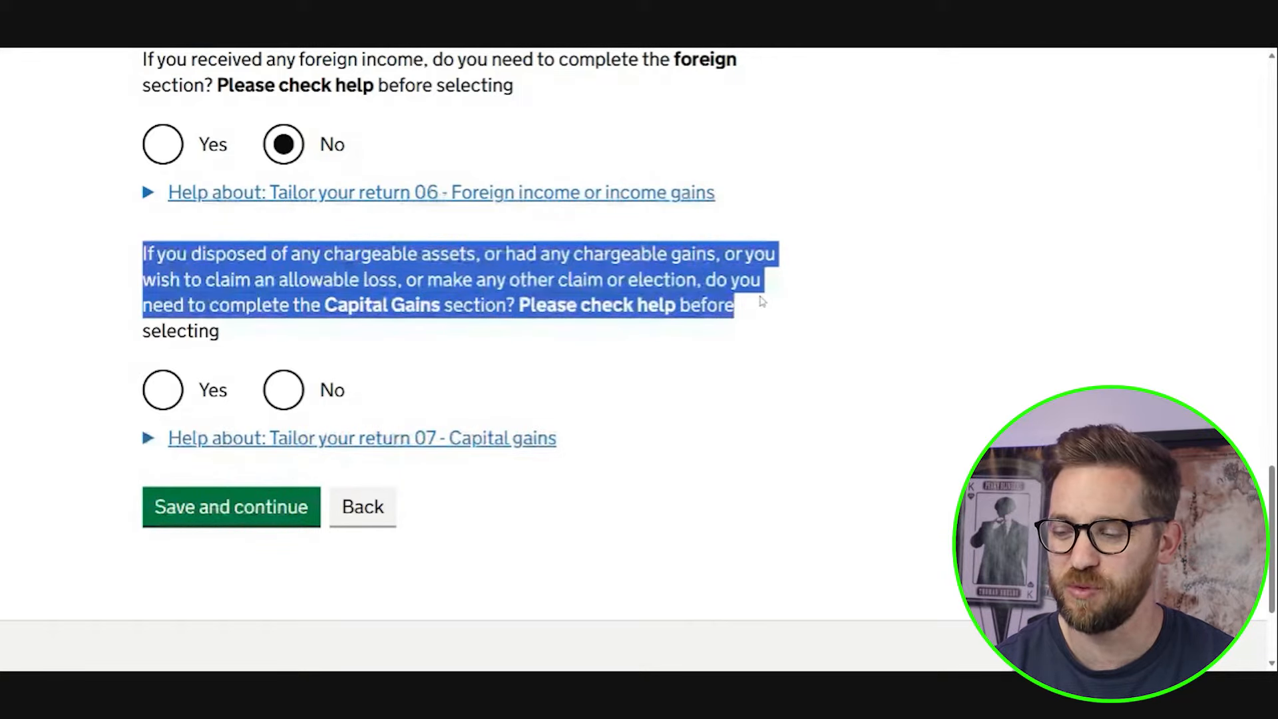
click(762, 302)
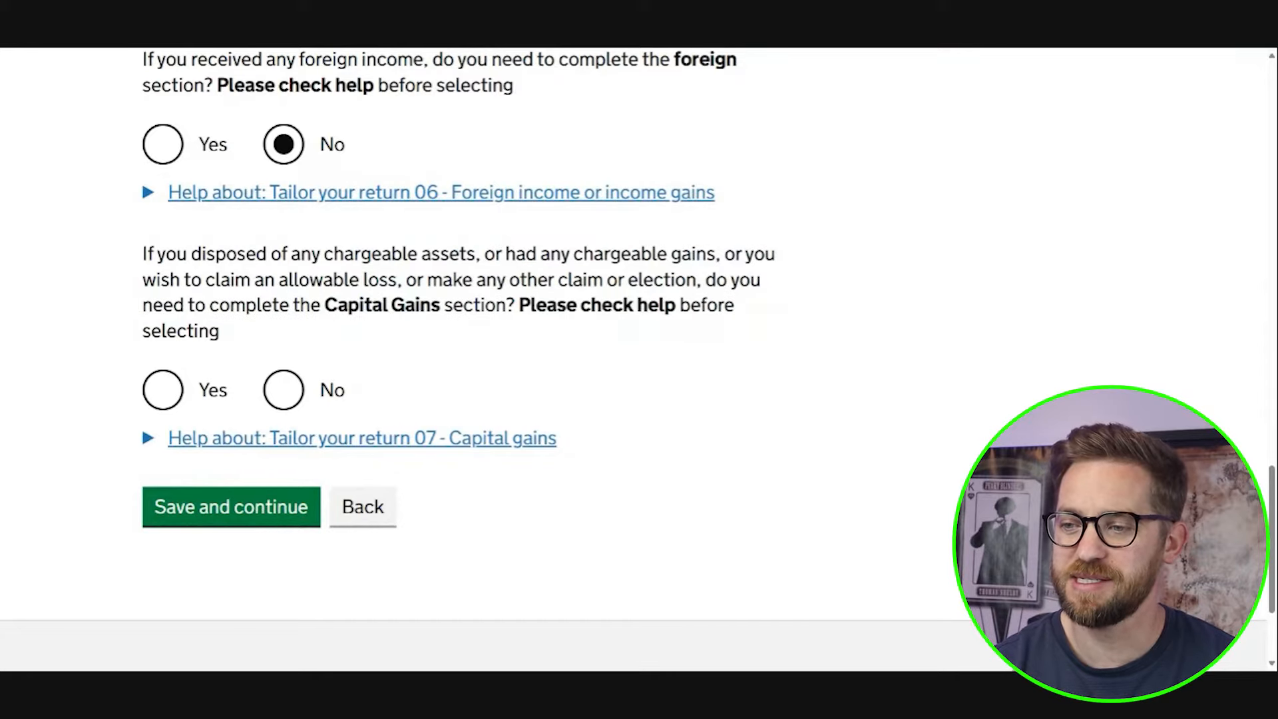
click(162, 389)
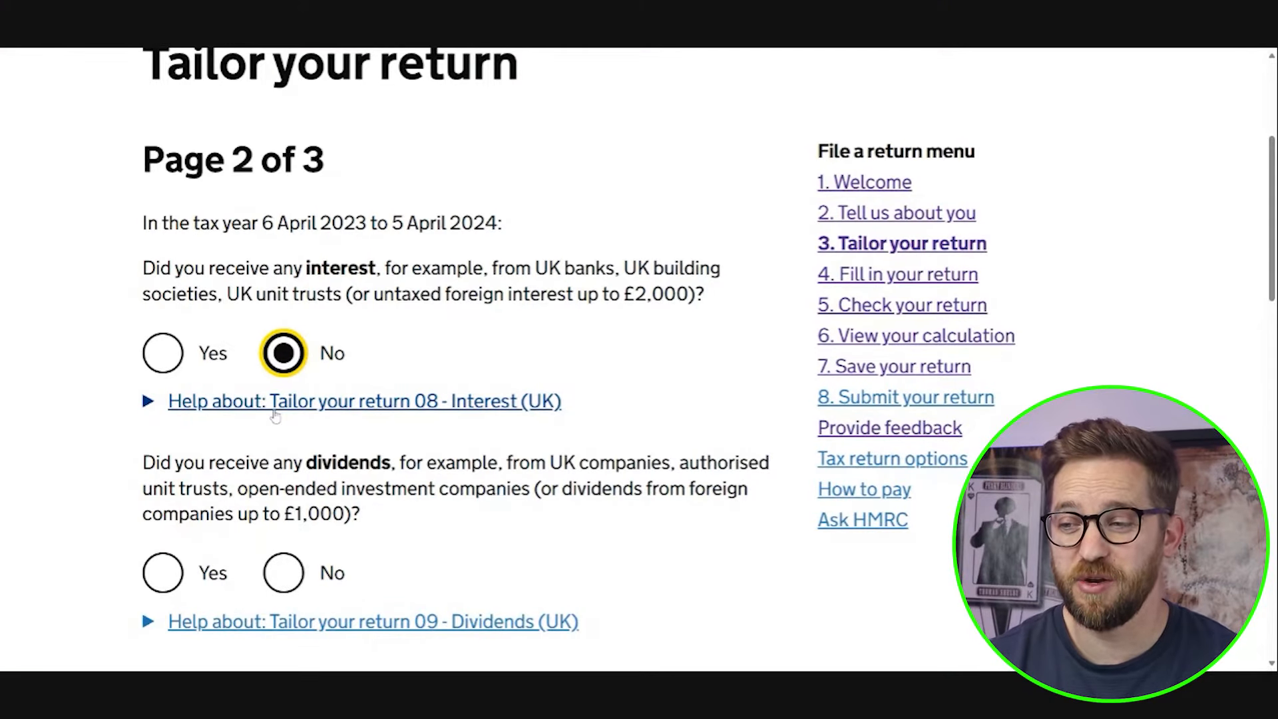
Step: Answer No to receiving dividends, UK pensions, annuities or state benefits, and Child Benefit payments
scroll(275, 416, down, 2)
click(282, 437)
scroll(279, 437, down, 2)
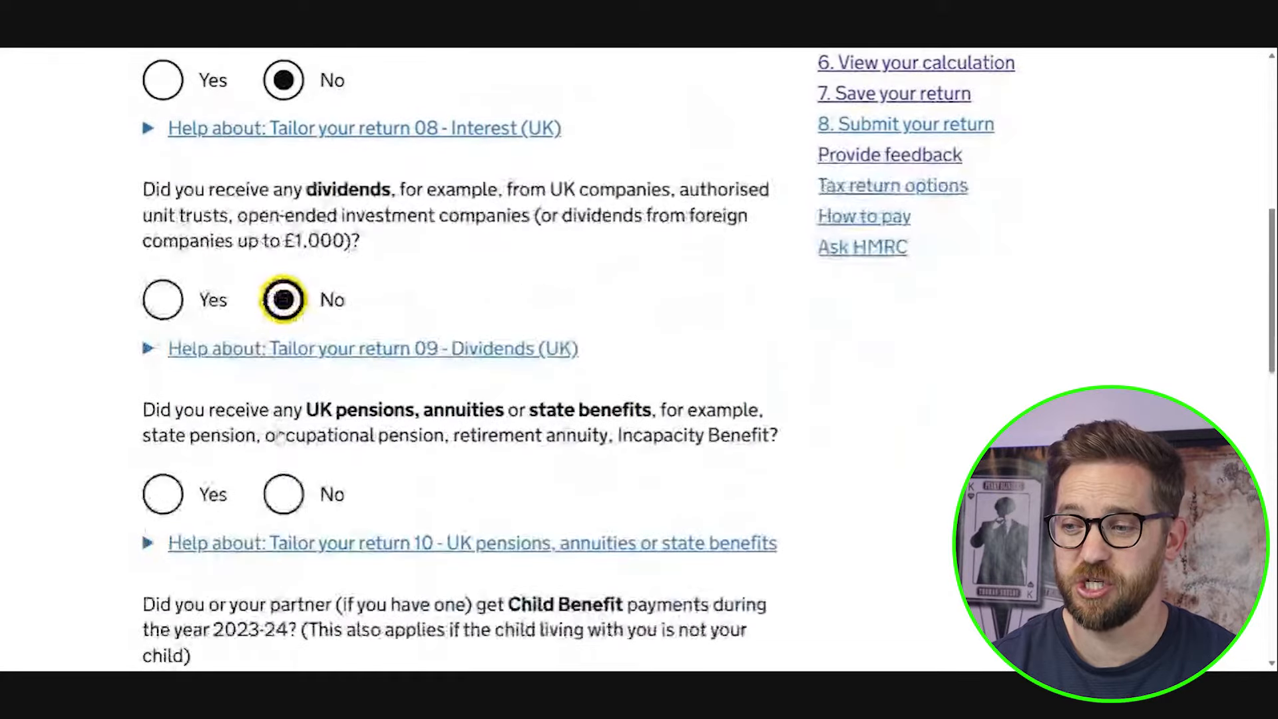
click(283, 494)
scroll(283, 494, down, 4)
click(283, 443)
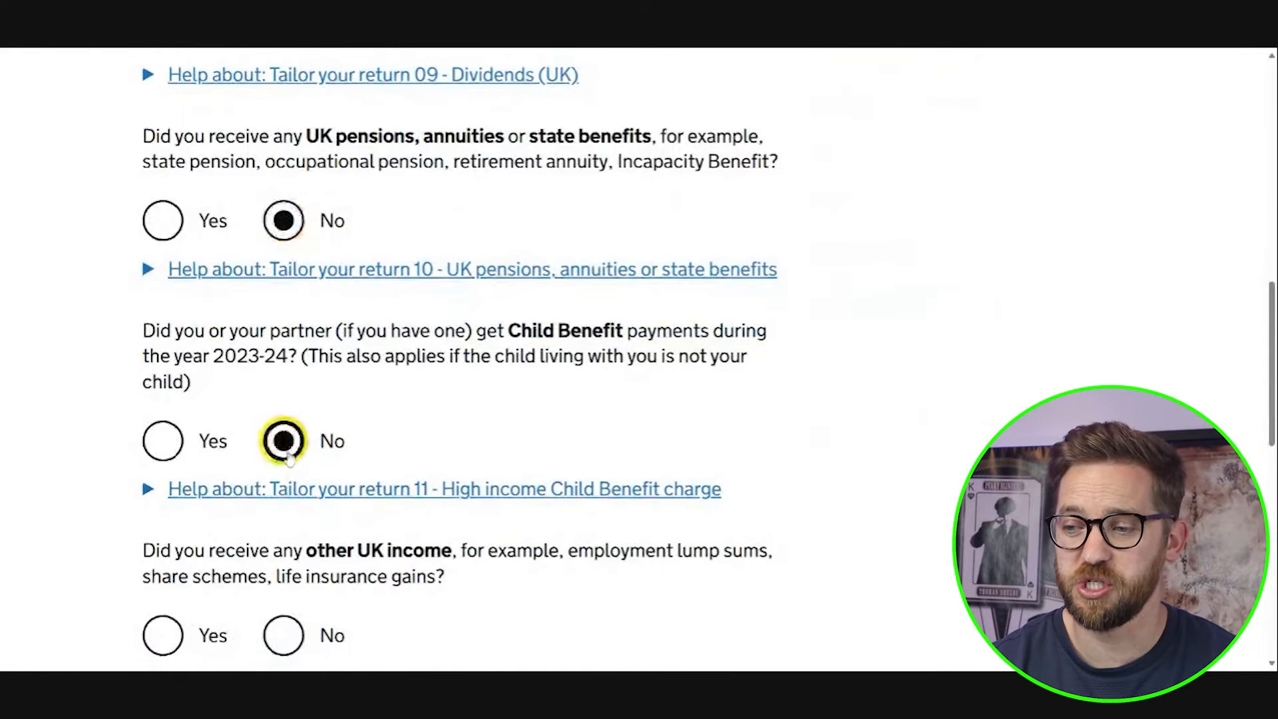
Step: Answer No to other UK income, income tax losses and pension savings tax charges, then save and continue to page 3
scroll(286, 456, down, 3)
click(282, 431)
scroll(283, 426, down, 3)
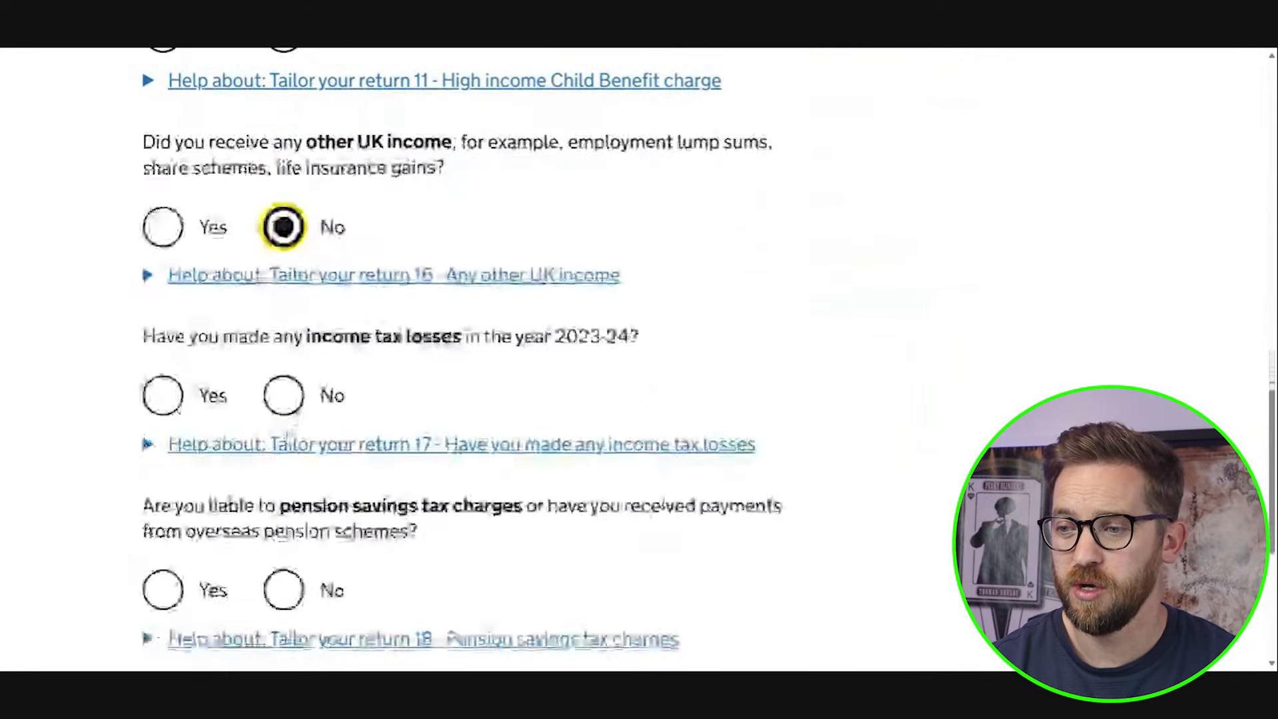
click(282, 395)
click(284, 590)
scroll(300, 532, down, 3)
click(306, 506)
Step: Answer No to personal pension contributions, charity giving and Married Couple's Allowance
scroll(290, 489, down, 2)
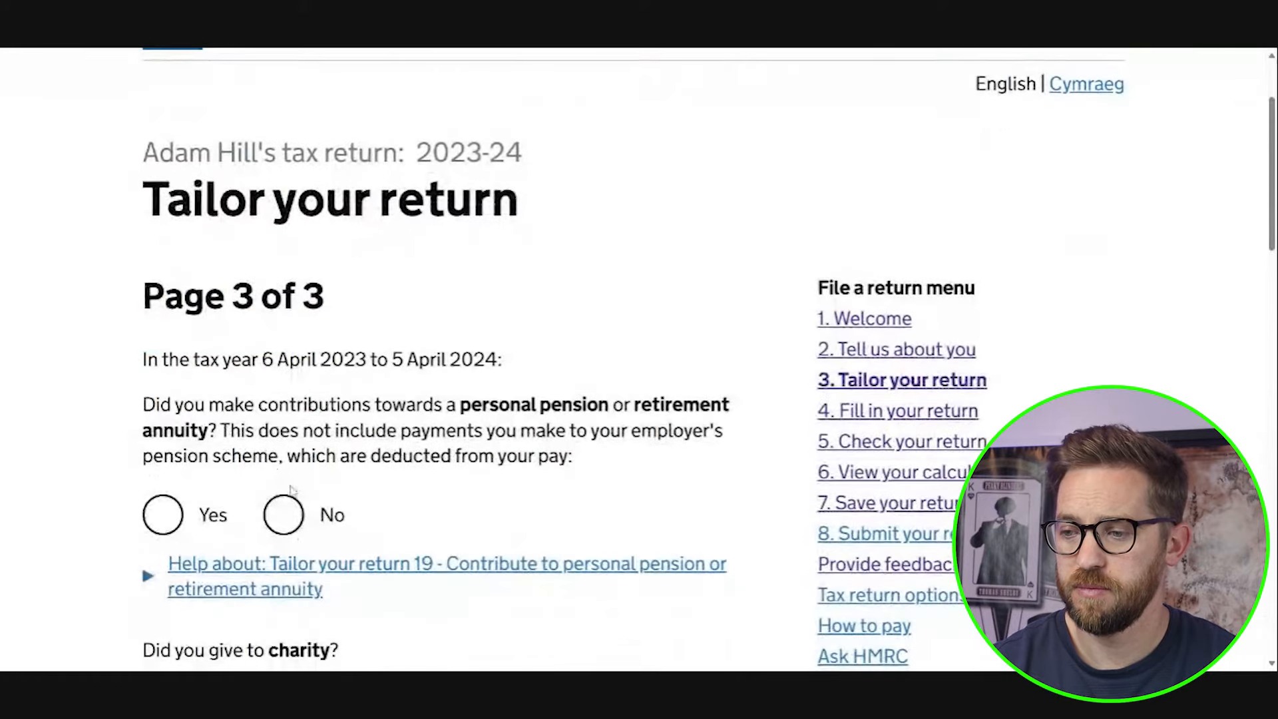
click(283, 515)
scroll(286, 492, down, 4)
scroll(286, 466, down, 1)
click(283, 365)
click(283, 560)
Step: Answer No to claiming Marriage Allowance, claiming other tax reliefs and deductions, and having had 2023-24 Income Tax refunded or off-set
scroll(284, 480, down, 4)
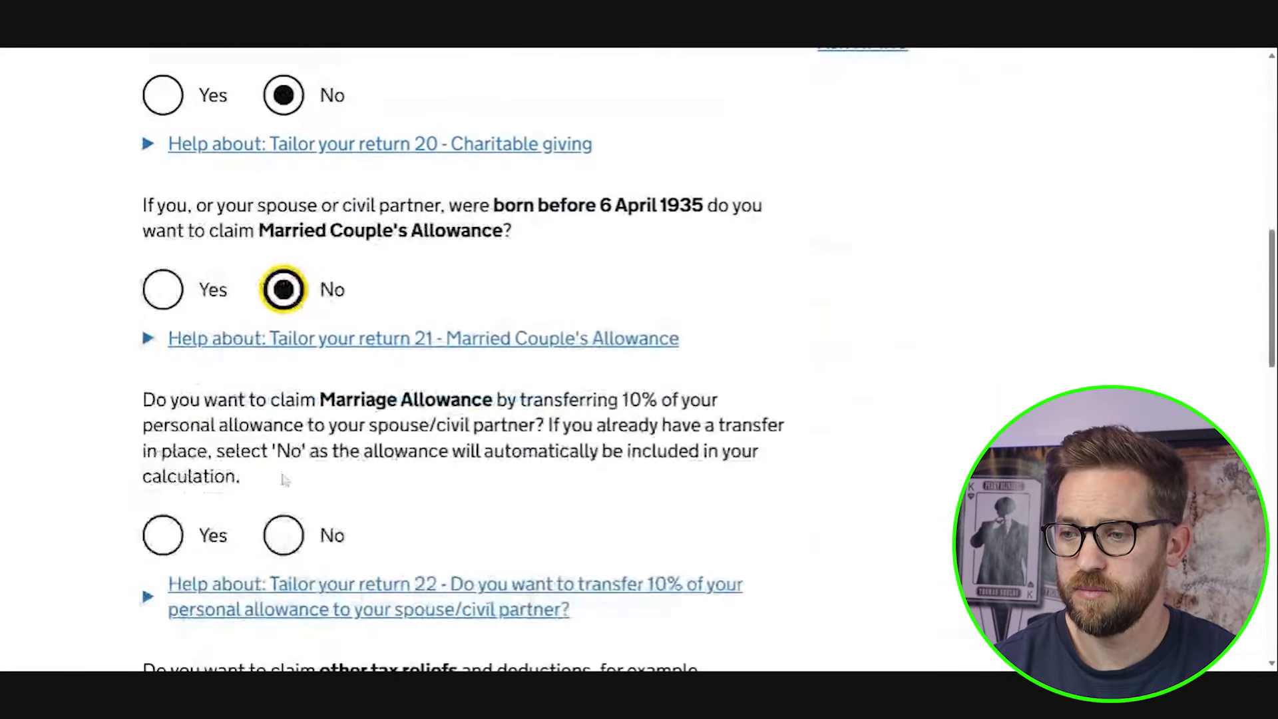
click(283, 535)
scroll(282, 526, down, 4)
click(283, 508)
scroll(283, 505, down, 3)
click(283, 494)
Step: Answer No to having a tax adviser, using tax avoidance schemes and acting for someone else, then save and continue
scroll(283, 492, down, 4)
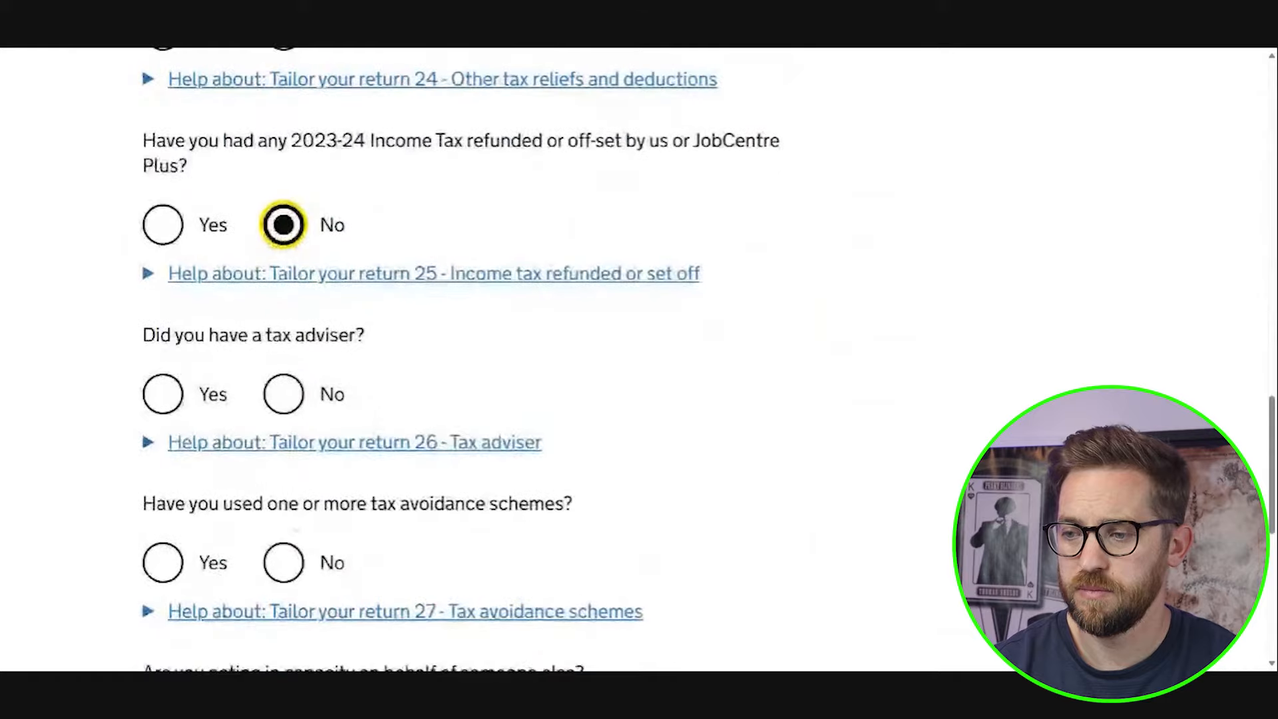
click(283, 394)
scroll(282, 399, down, 3)
click(283, 359)
click(283, 525)
scroll(280, 479, down, 3)
click(272, 454)
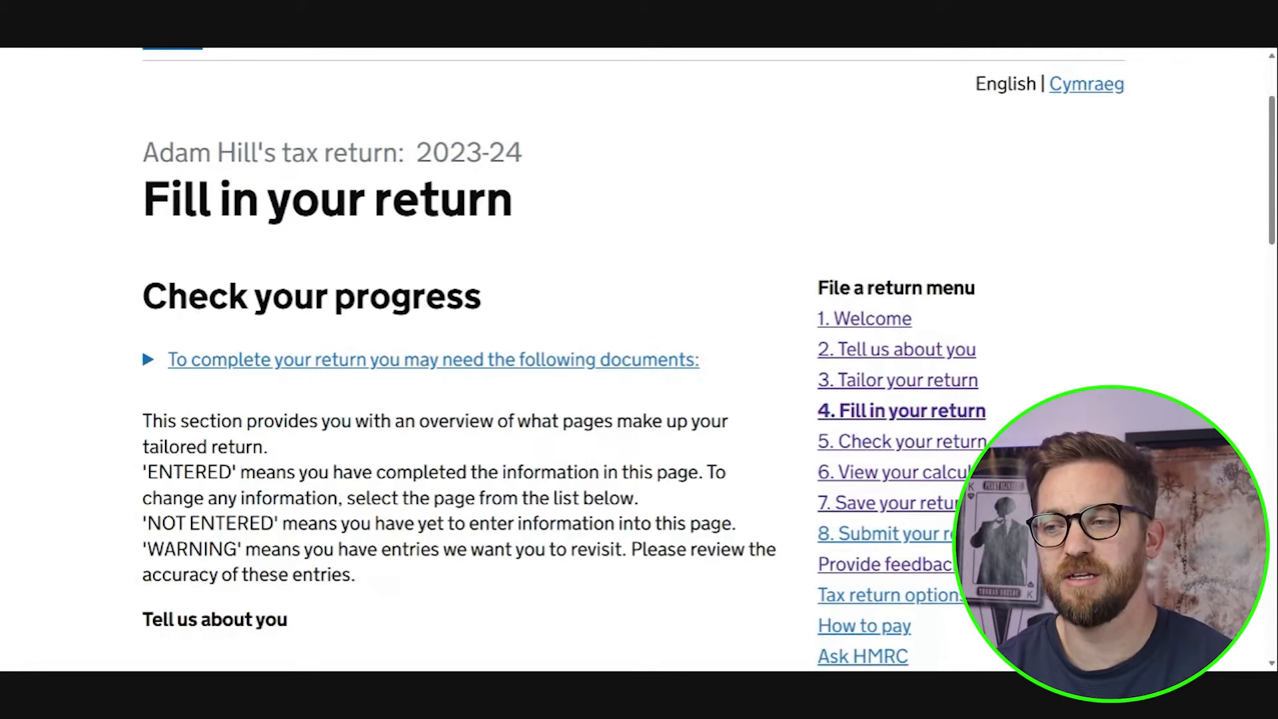
Step: Examine the progress overview for the pages of the tailored return and their entry statuses
scroll(484, 585, down, 2)
scroll(484, 586, down, 2)
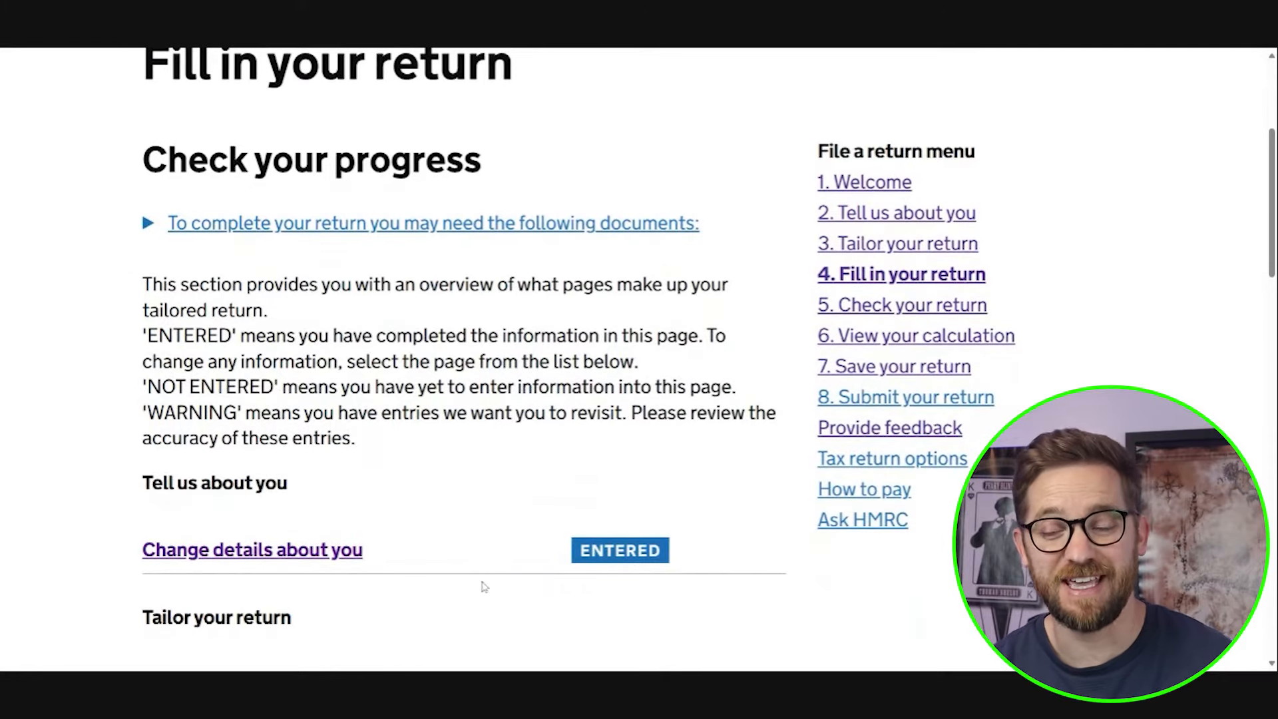
scroll(483, 586, down, 1)
scroll(484, 585, down, 1)
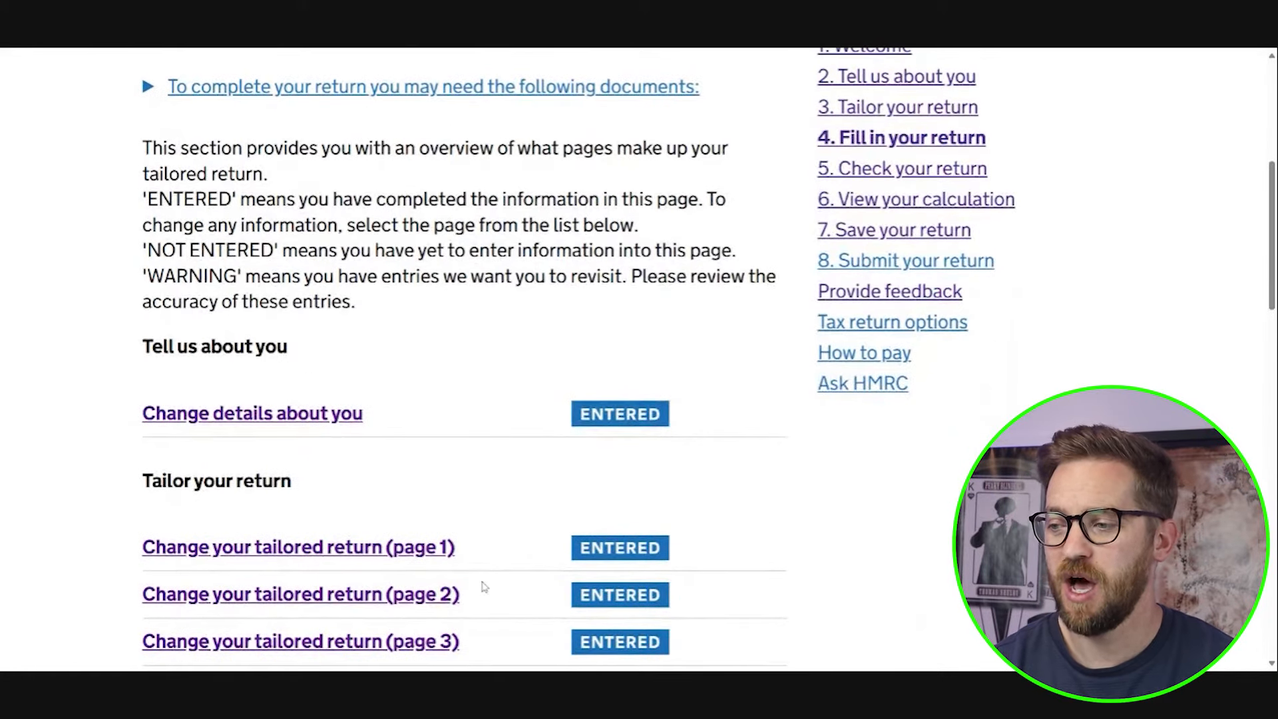
scroll(483, 585, up, 4)
scroll(550, 572, down, 2)
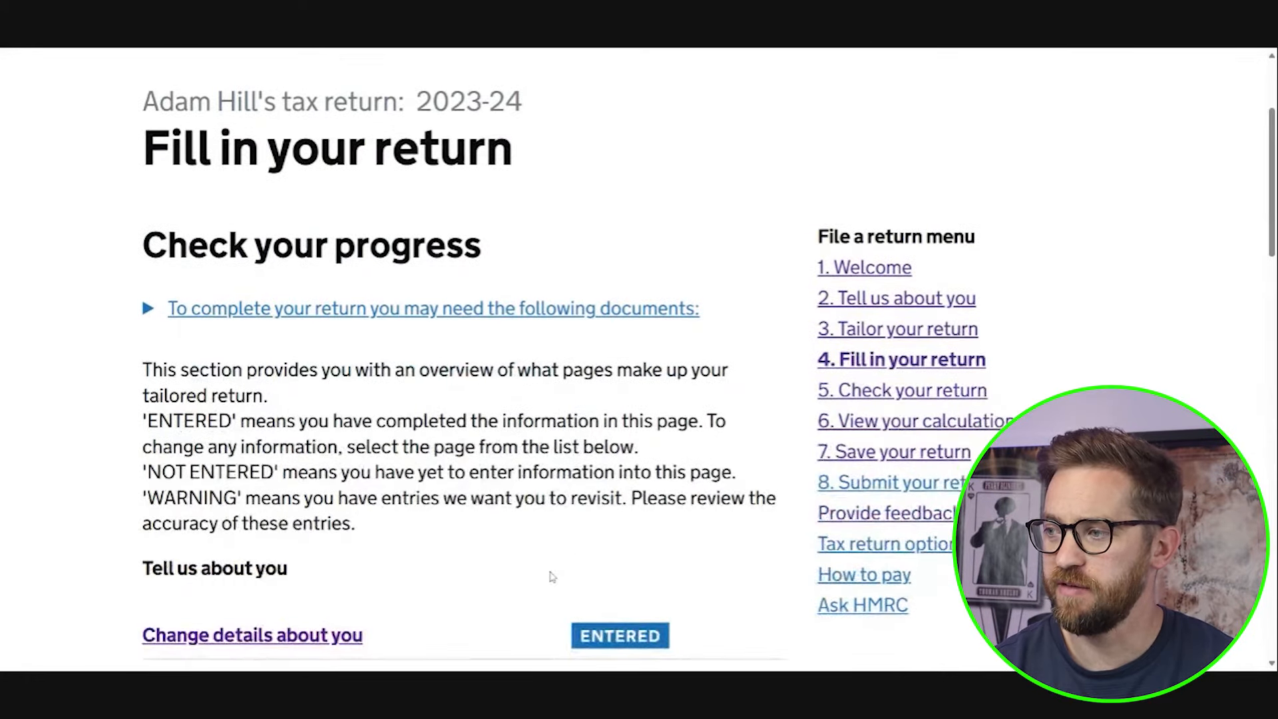
scroll(393, 505, down, 2)
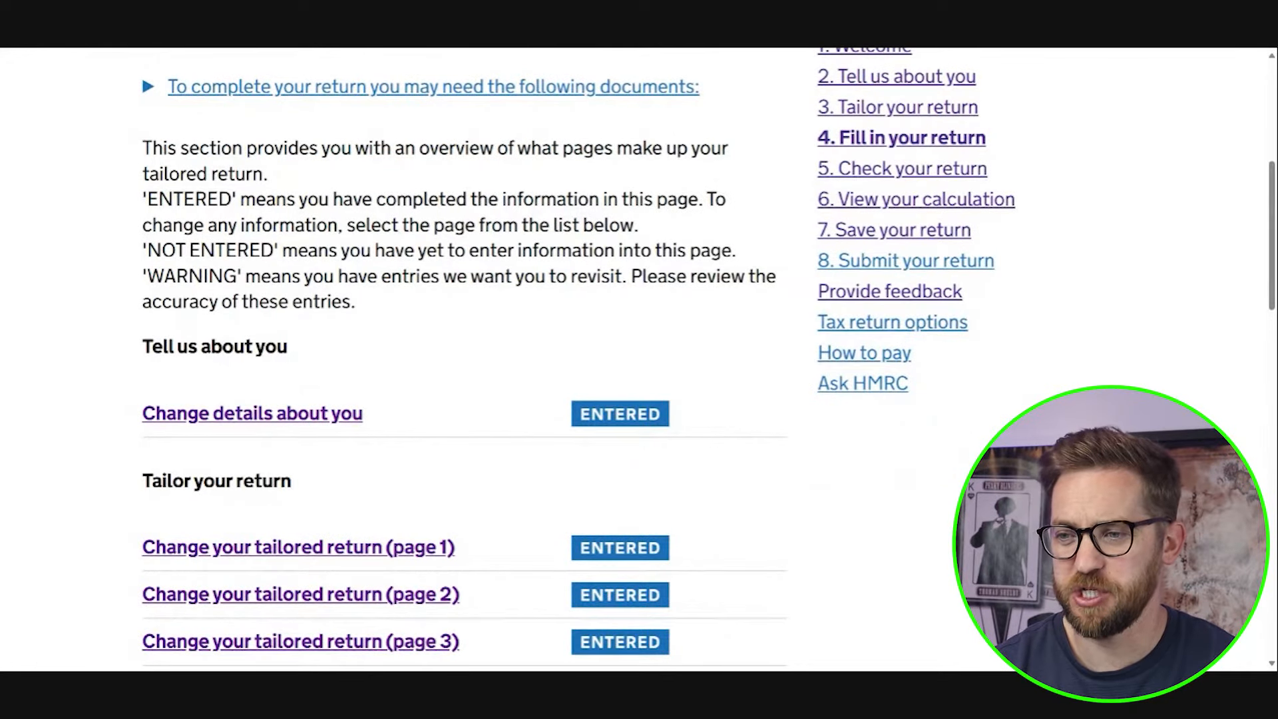
scroll(306, 422, down, 1)
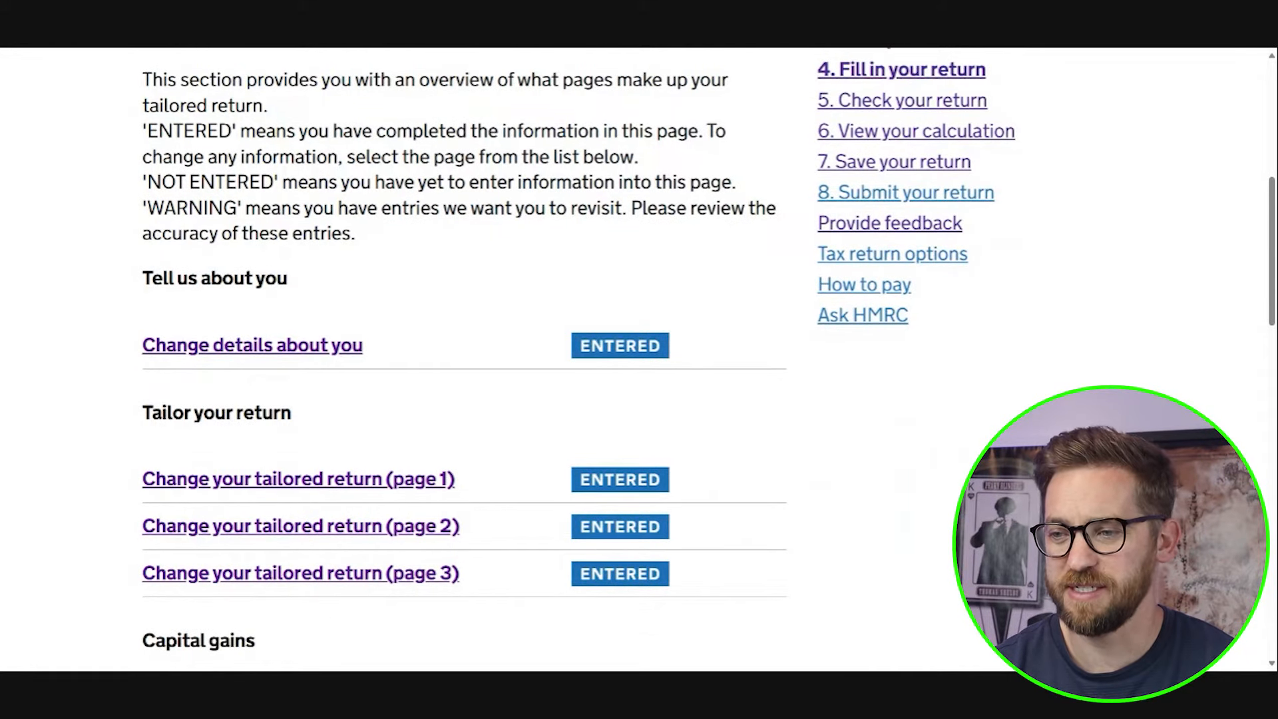
scroll(294, 337, down, 1)
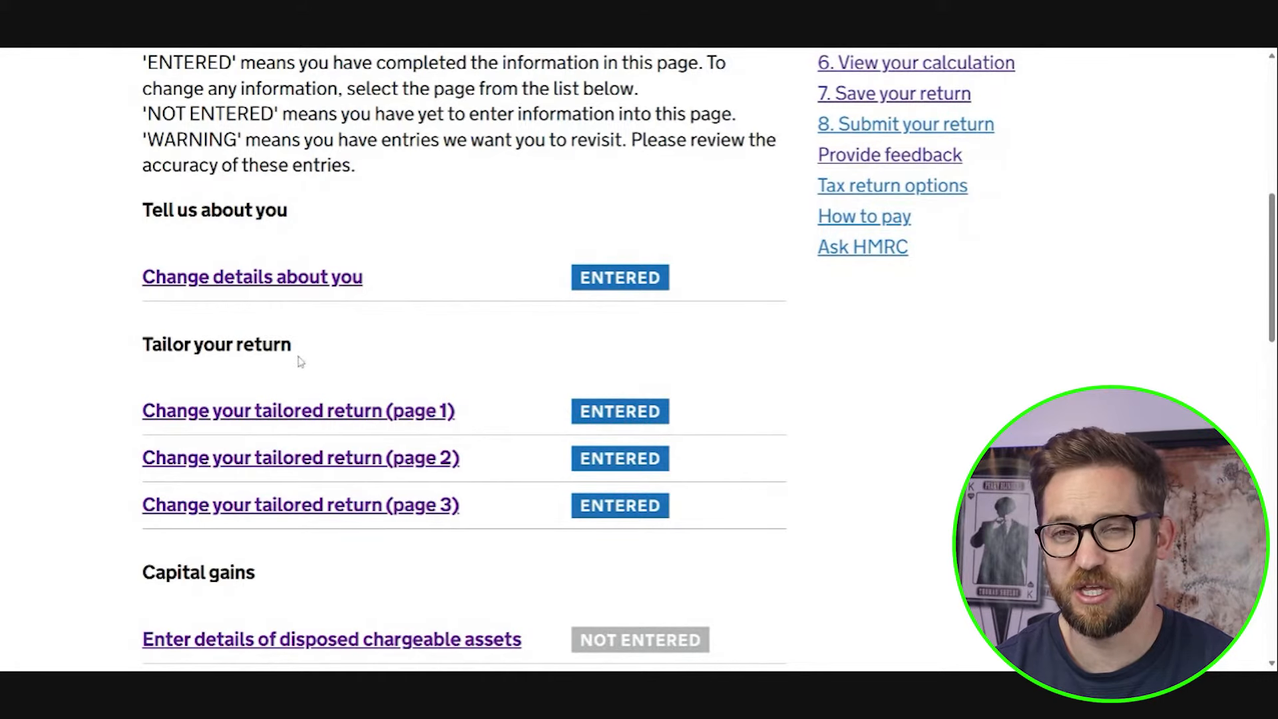
Step: Open the details of disposed chargeable assets under Capital gains and check the Capital Gains Tax summary help
scroll(299, 365, down, 3)
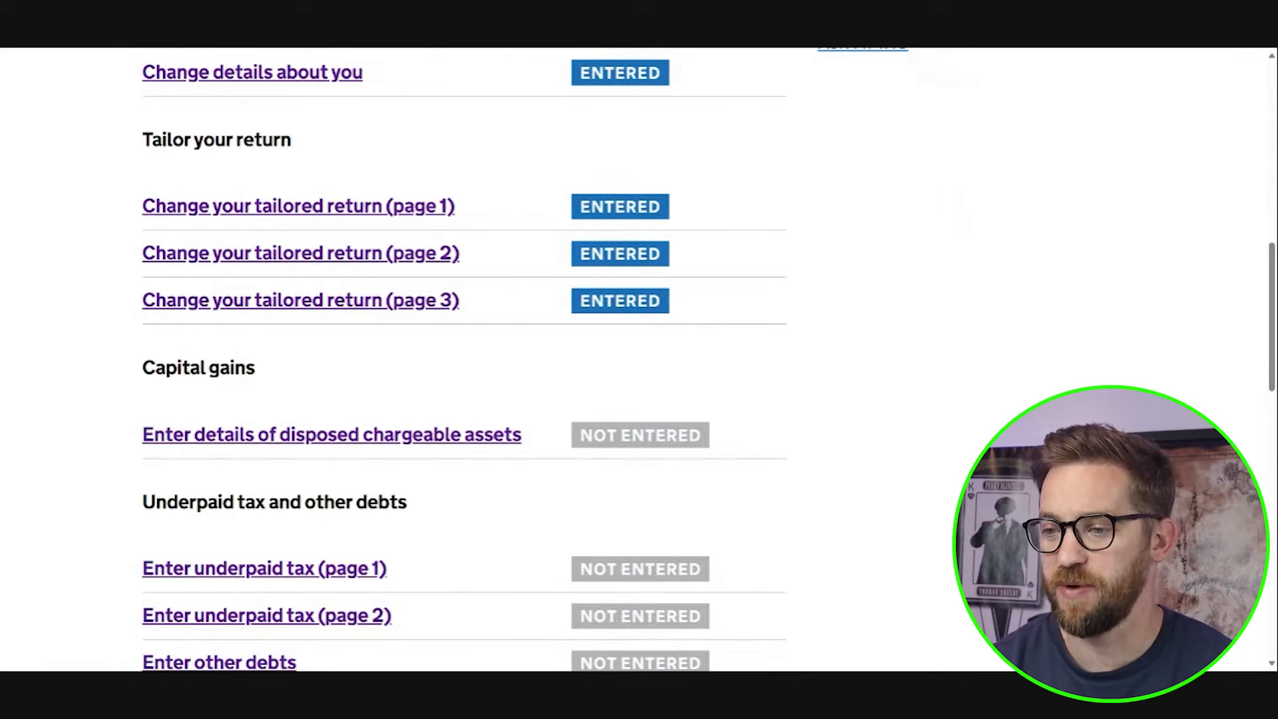
click(318, 442)
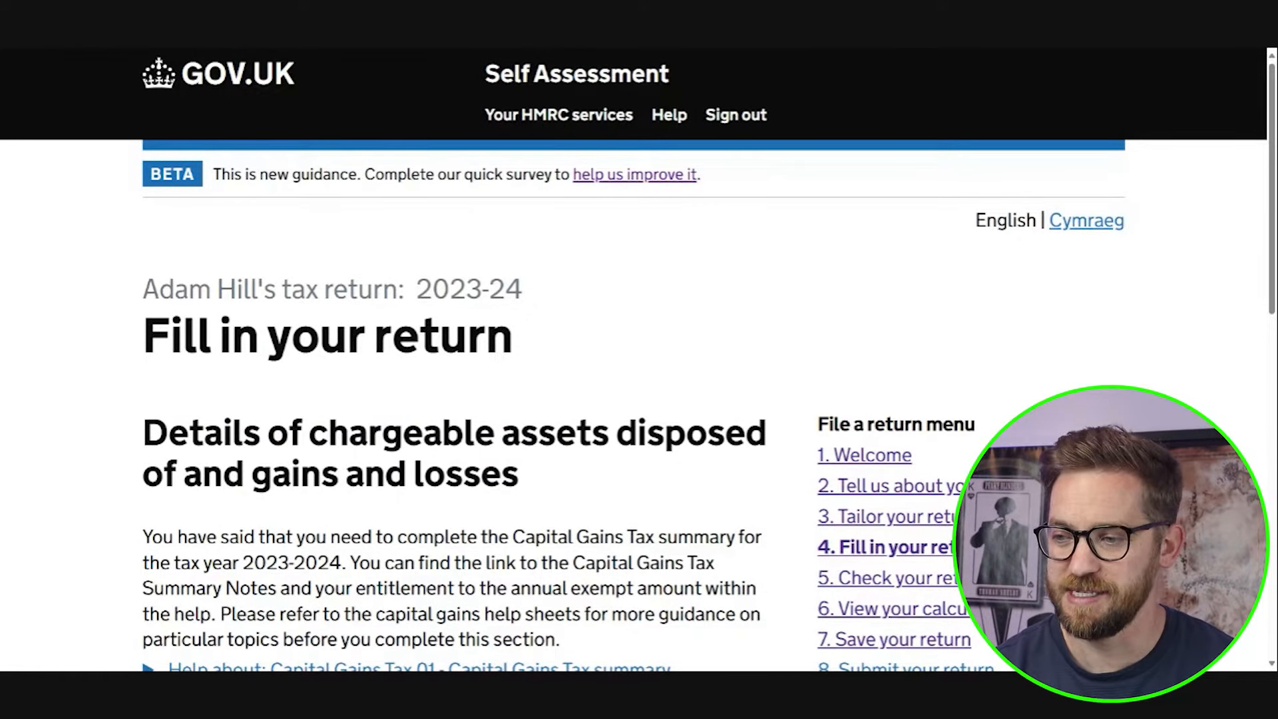
scroll(638, 359, down, 5)
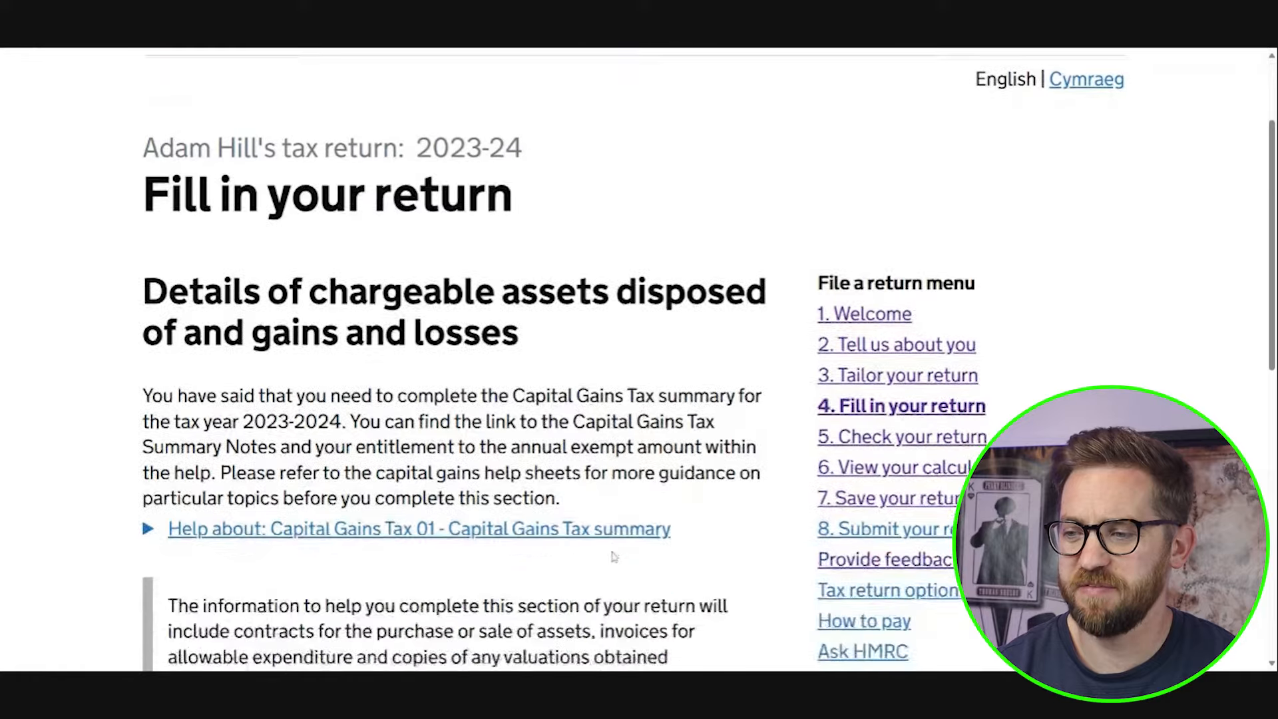
click(563, 343)
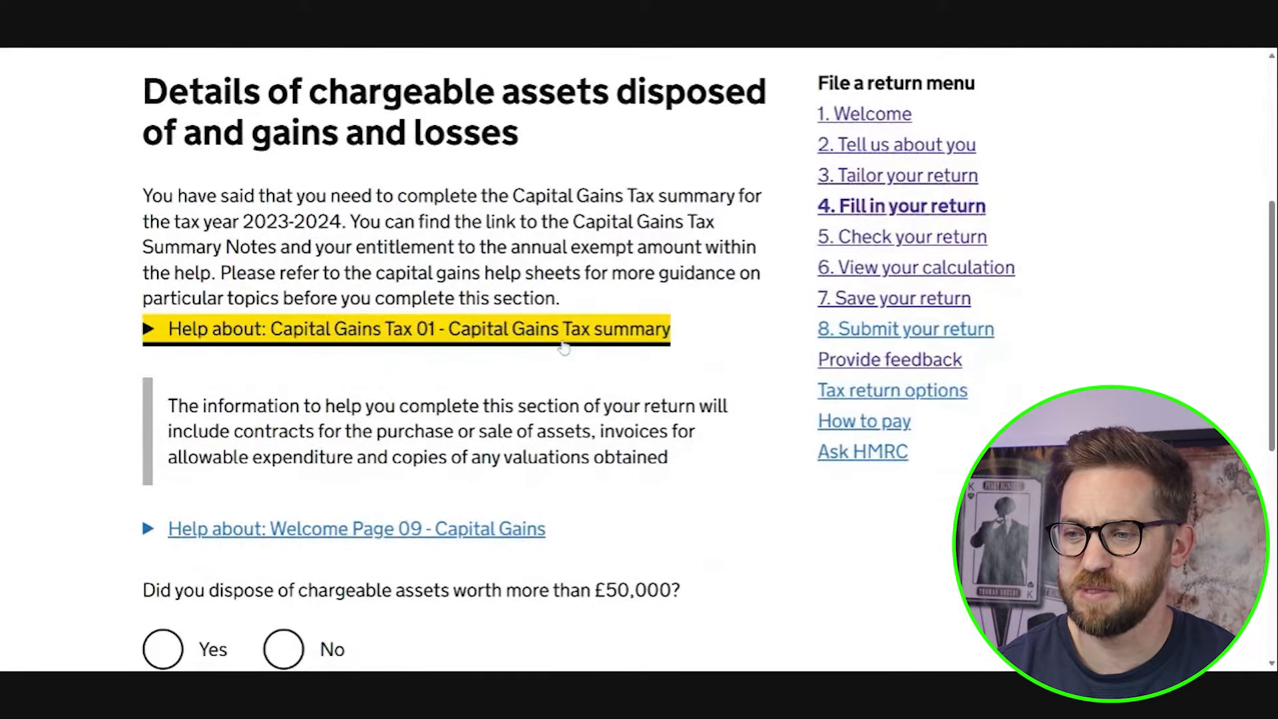
Step: Answer Yes to having disposed of chargeable assets worth more than £50,000
scroll(563, 346, down, 4)
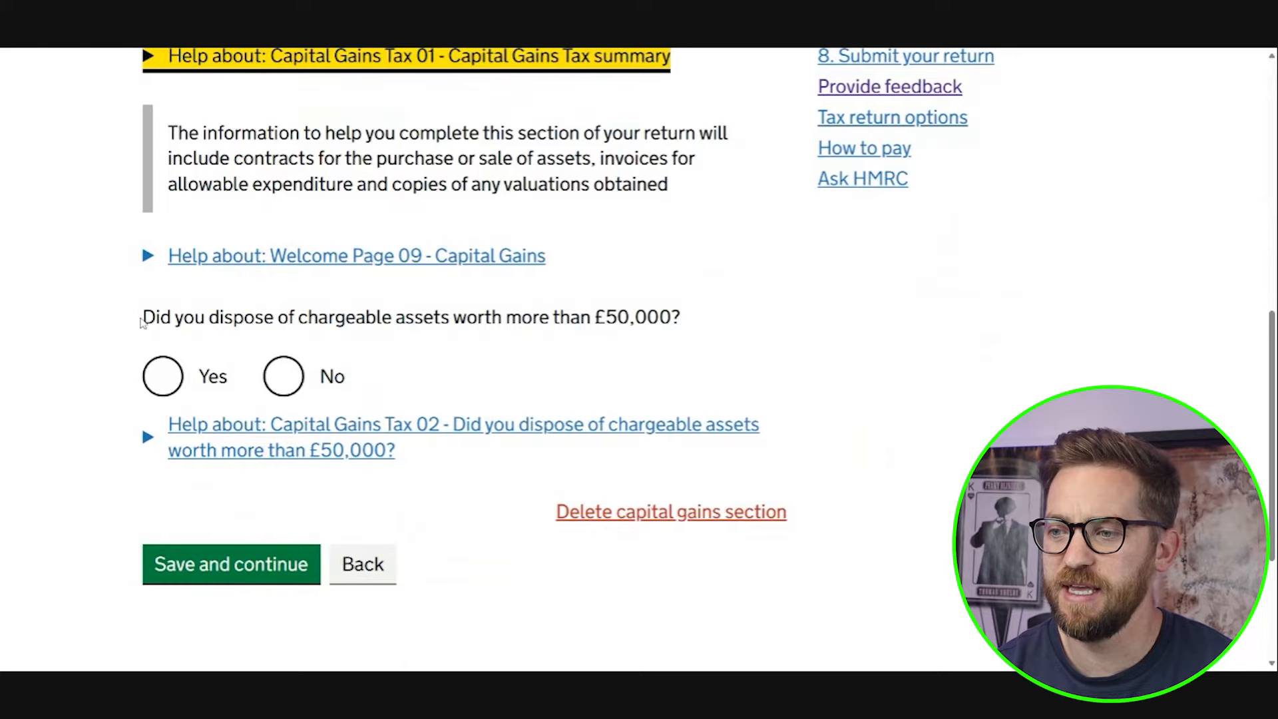
drag(142, 317, 684, 320)
click(684, 320)
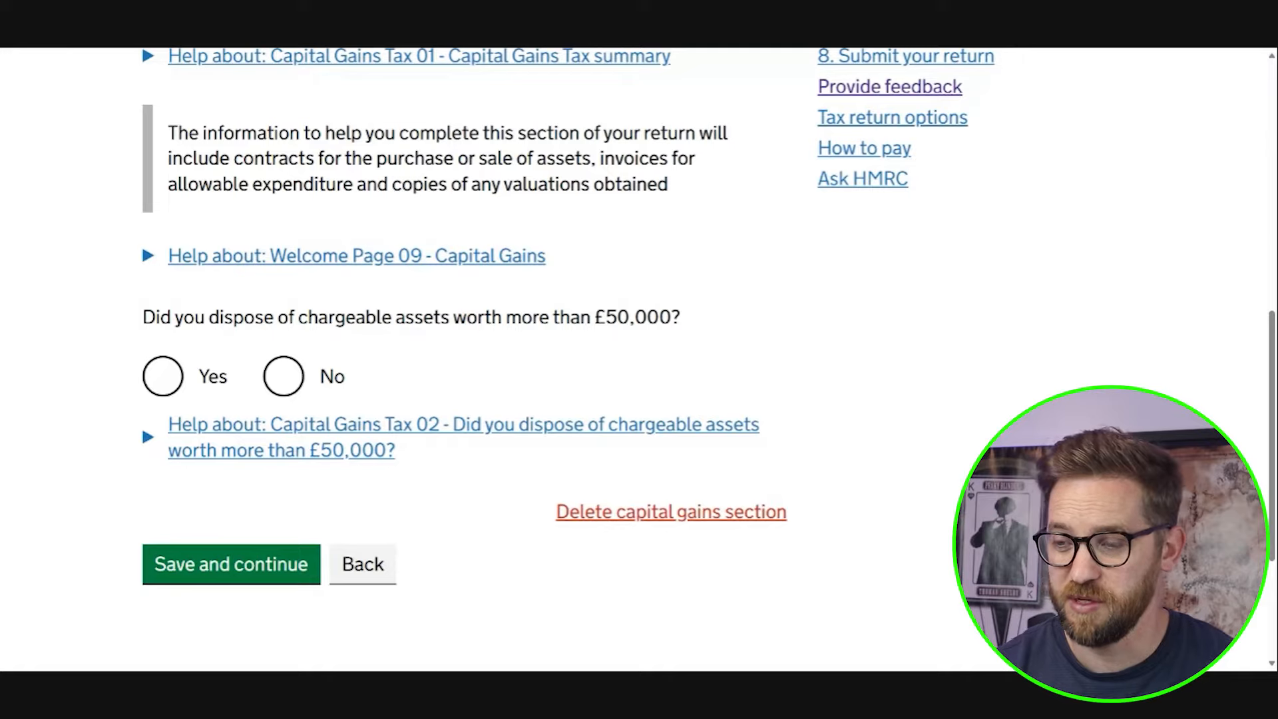
click(158, 392)
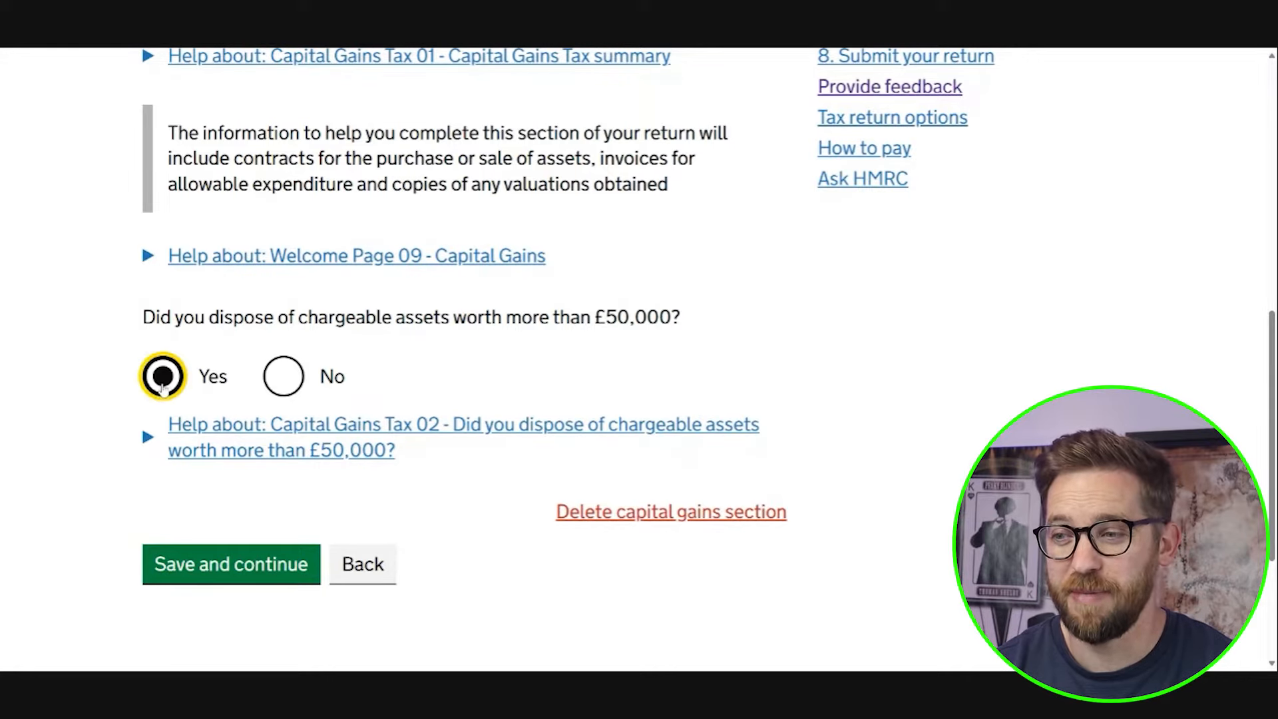
Step: Change the answer about disposing of chargeable assets worth more than £50,000 to No
click(291, 388)
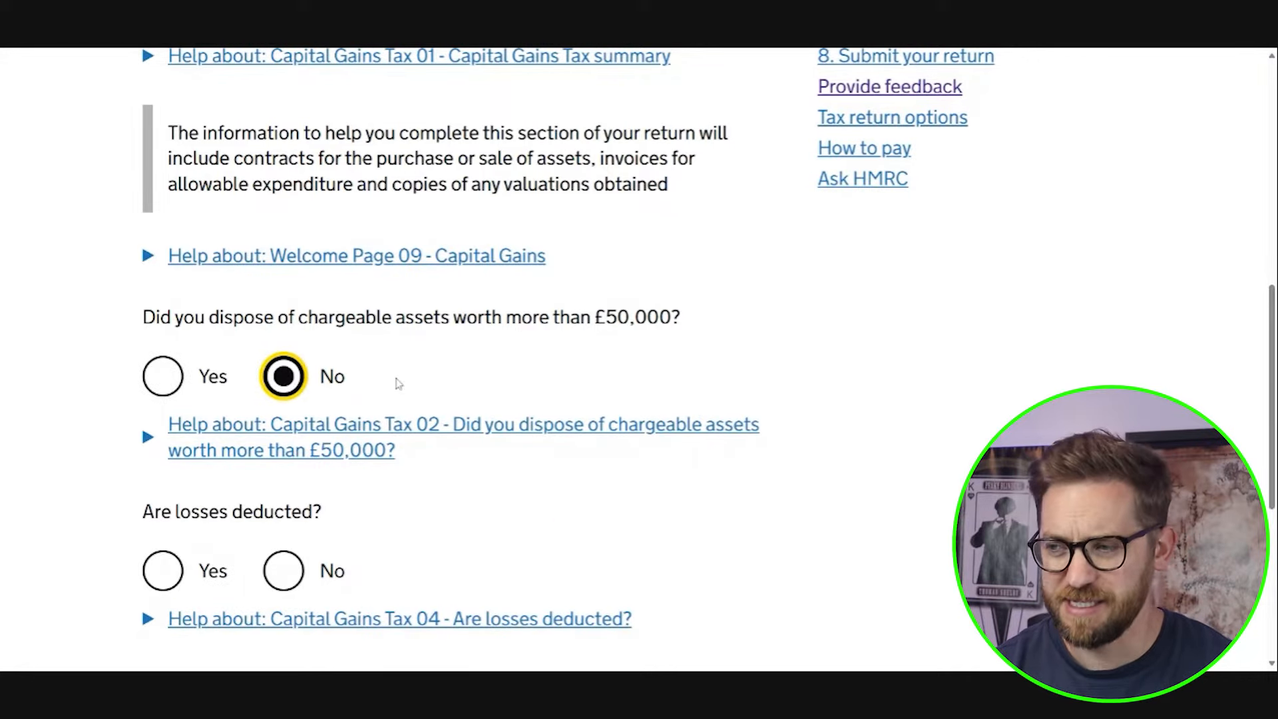
scroll(400, 381, down, 1)
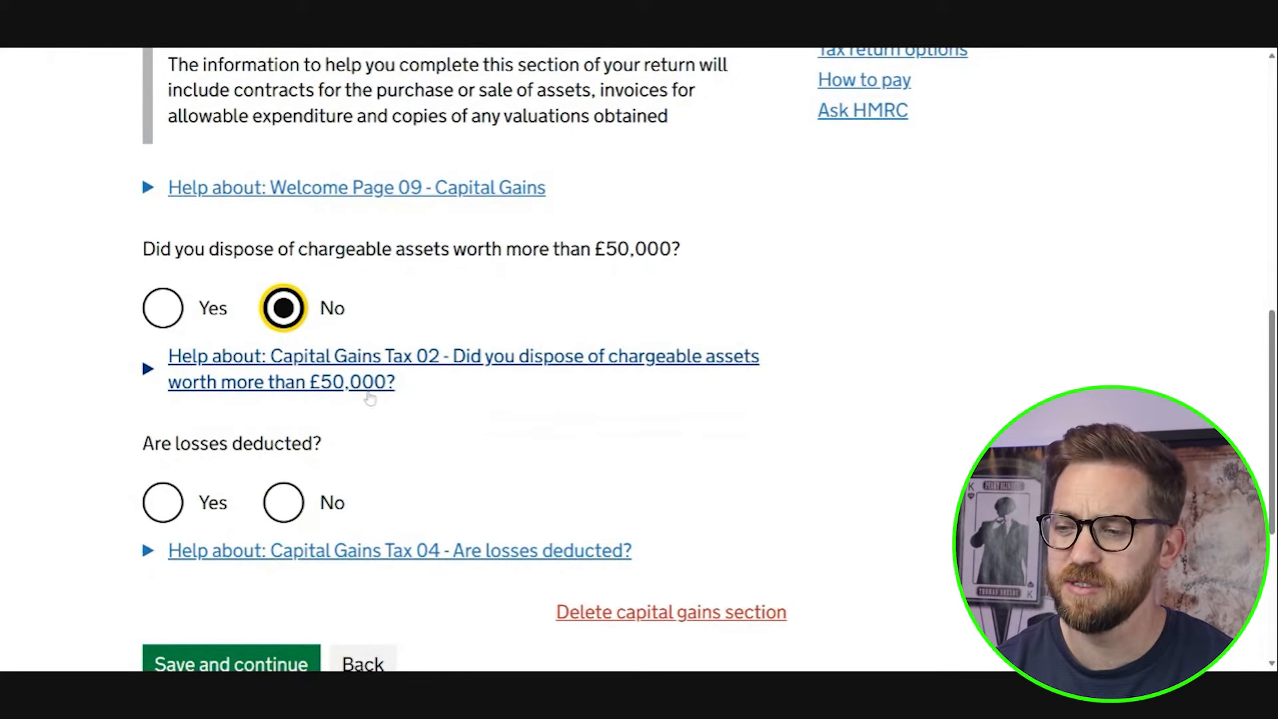
scroll(370, 397, down, 1)
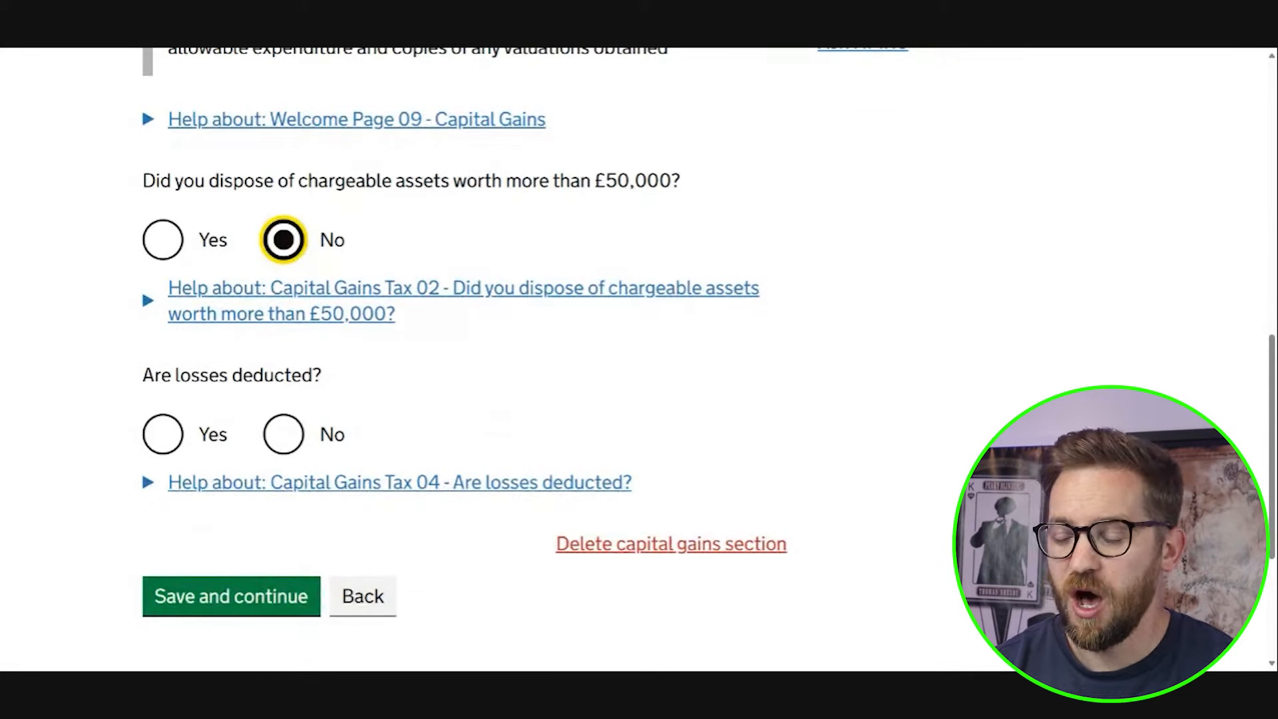
Step: Answer Yes to losses being deducted and No to total chargeable gains before deducting losses exceeding £6,000
drag(145, 379, 304, 378)
click(304, 378)
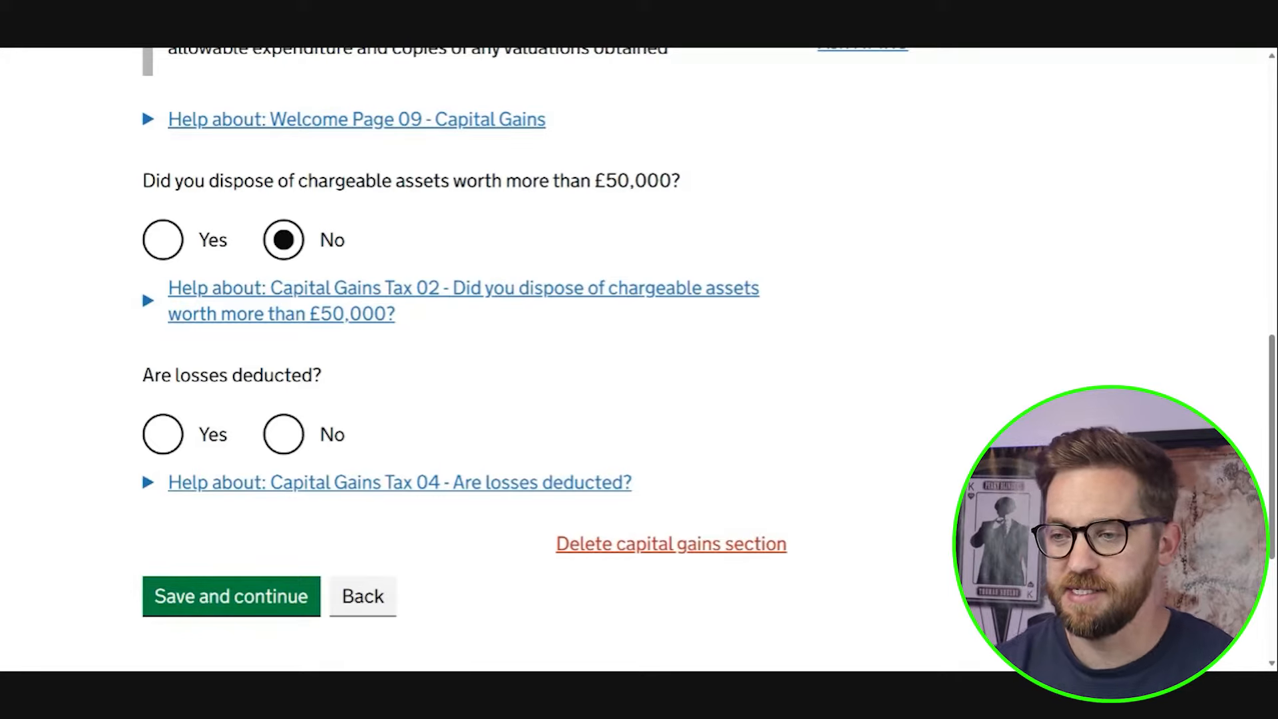
click(168, 434)
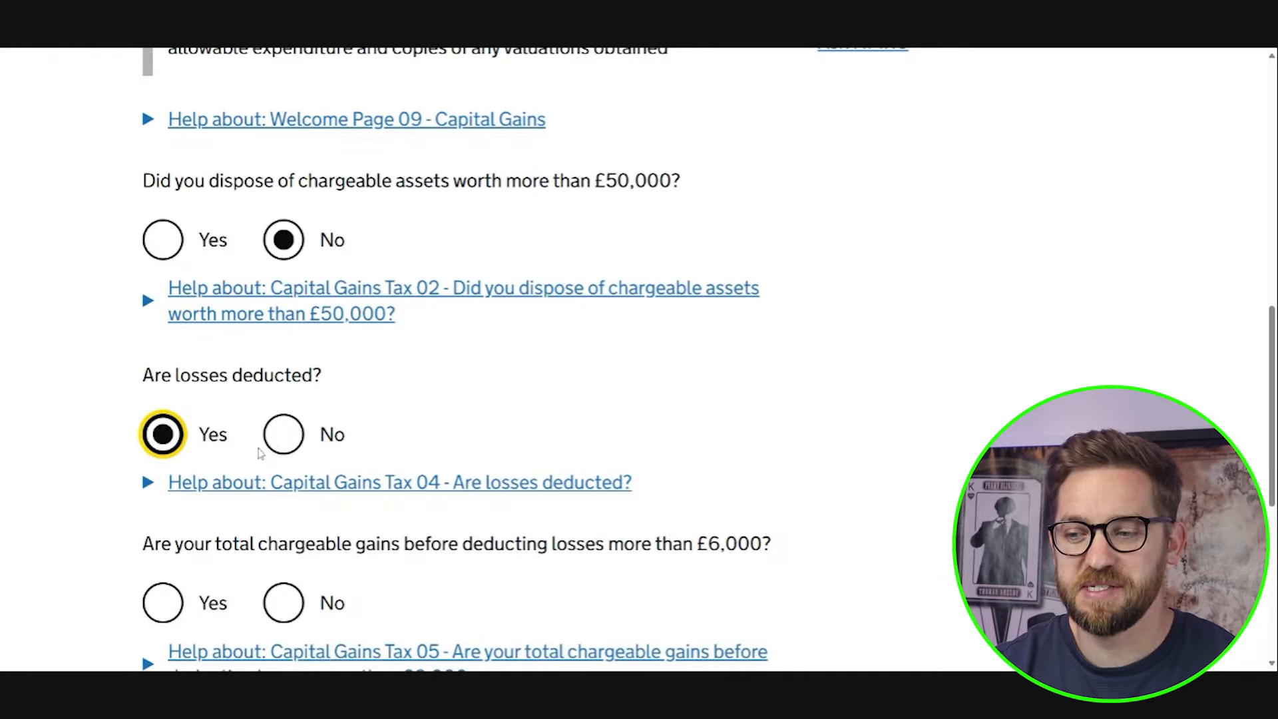
scroll(248, 451, down, 3)
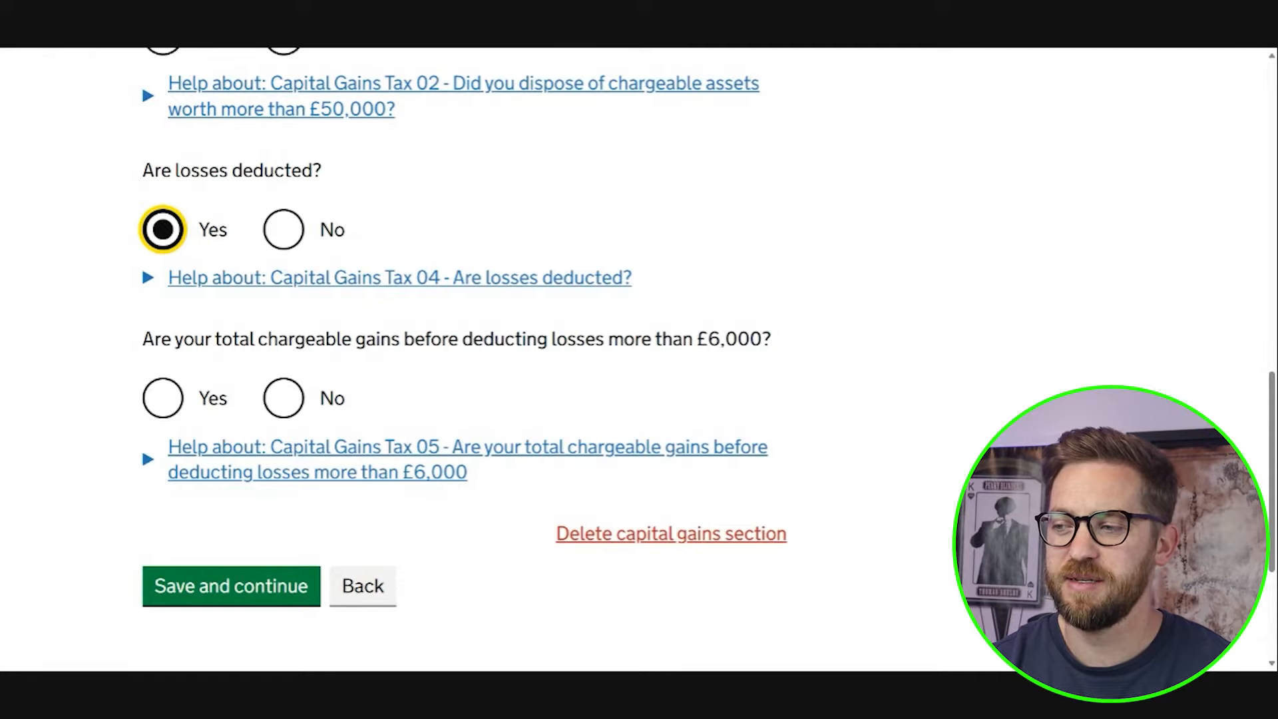
drag(696, 339, 762, 339)
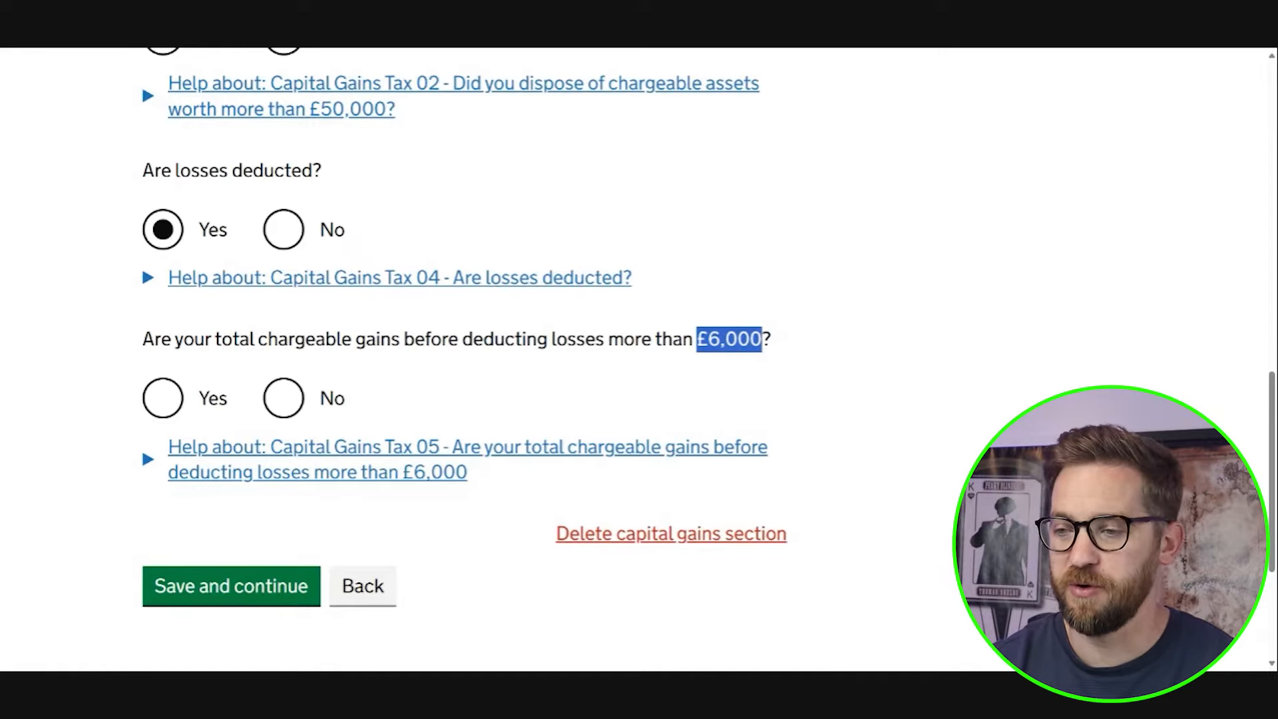
click(295, 398)
scroll(374, 415, down, 1)
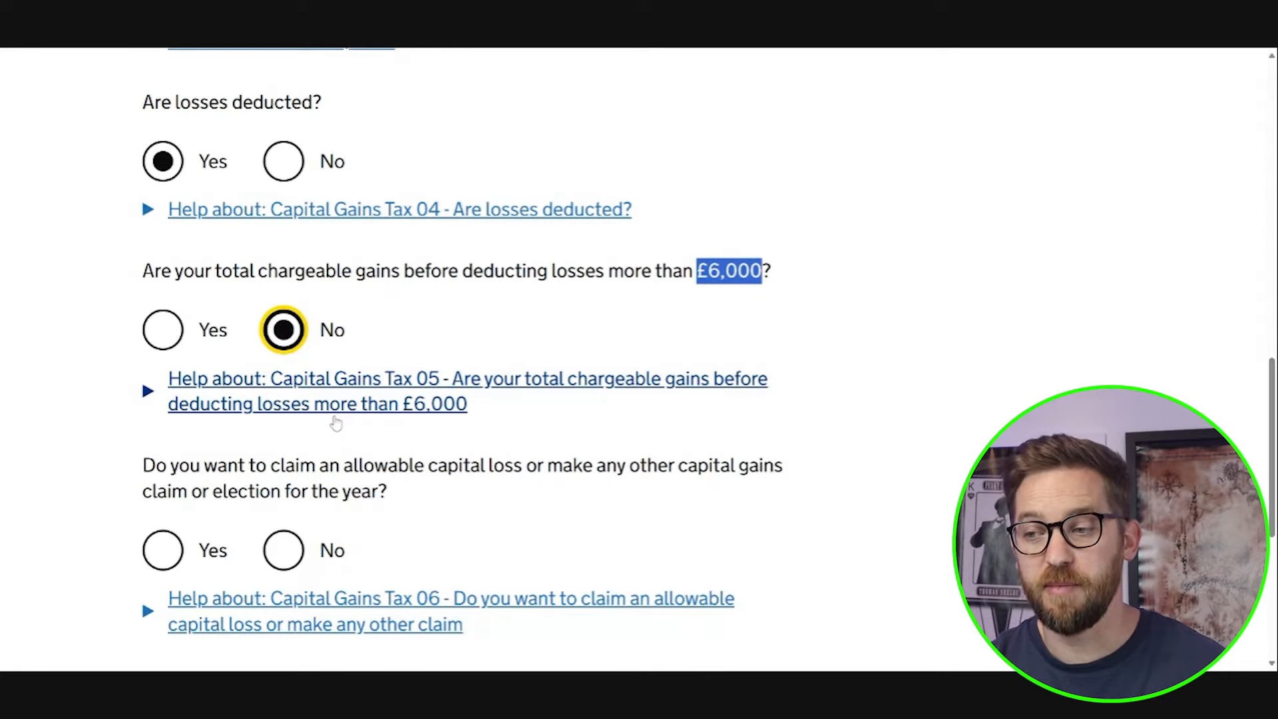
Step: Answer No to claiming an allowable capital loss or making another capital gains claim or election, then save and continue
scroll(335, 421, down, 1)
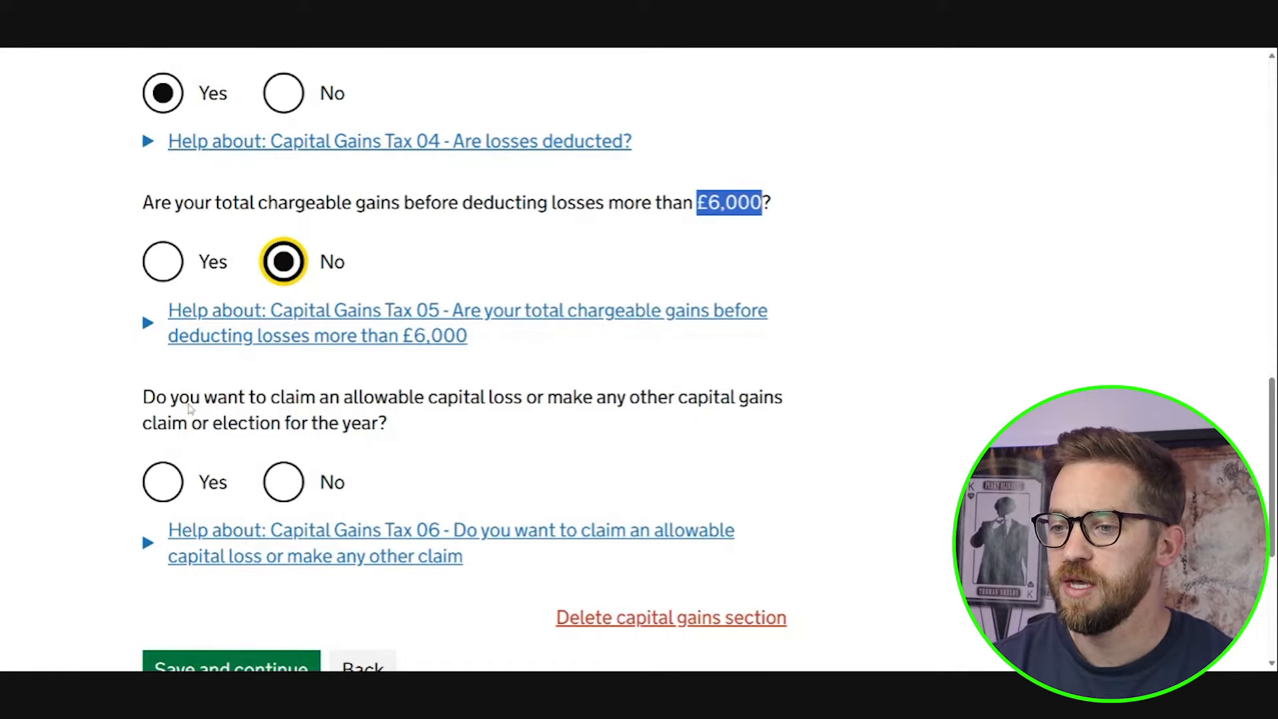
click(226, 441)
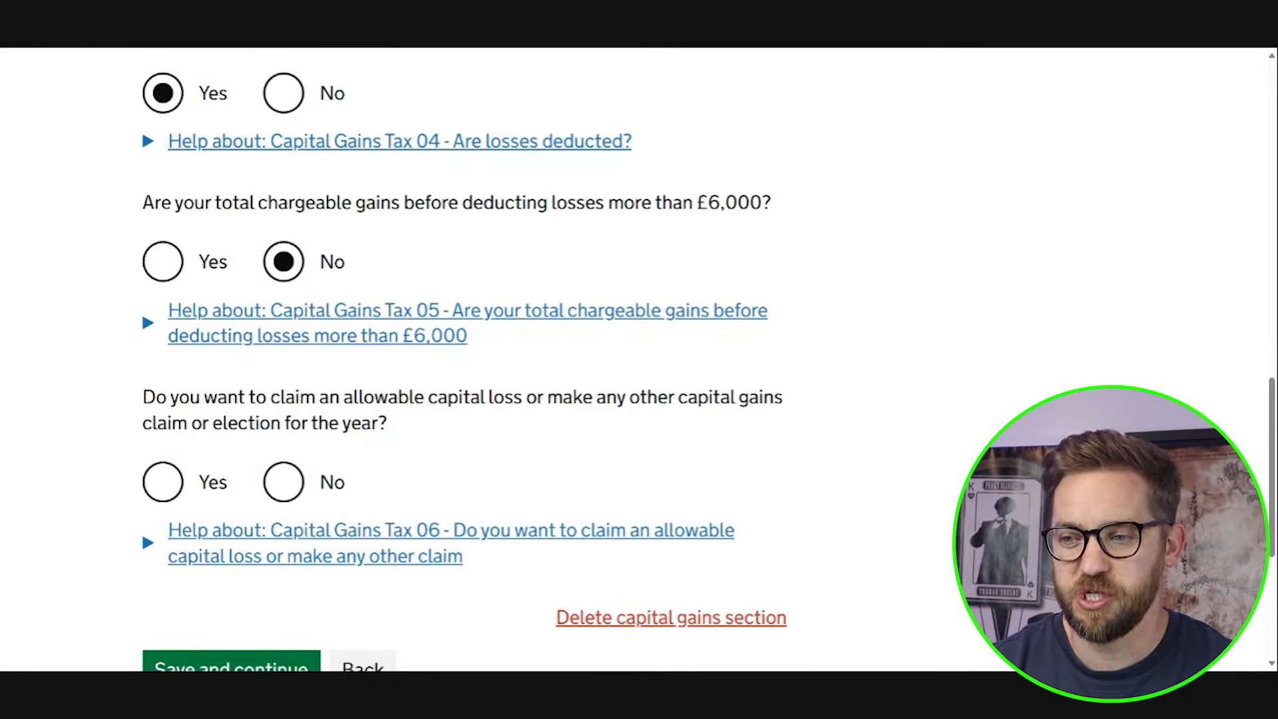
drag(142, 397, 710, 427)
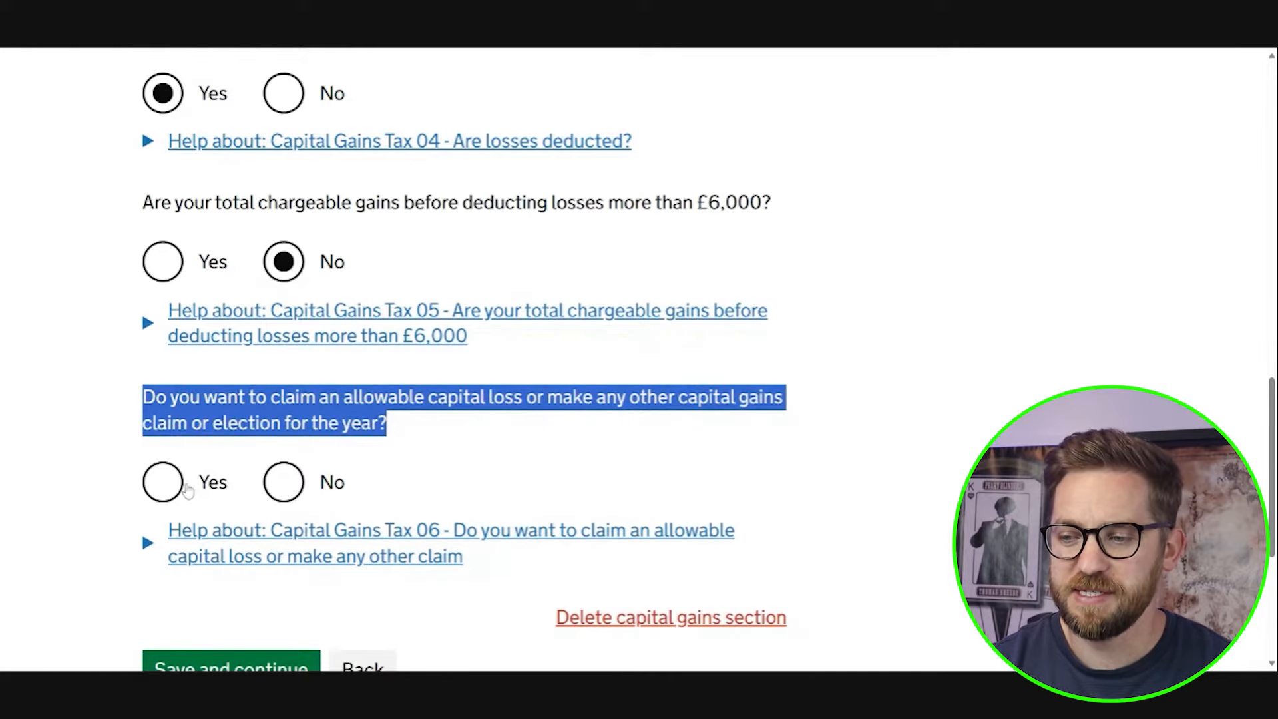
click(280, 488)
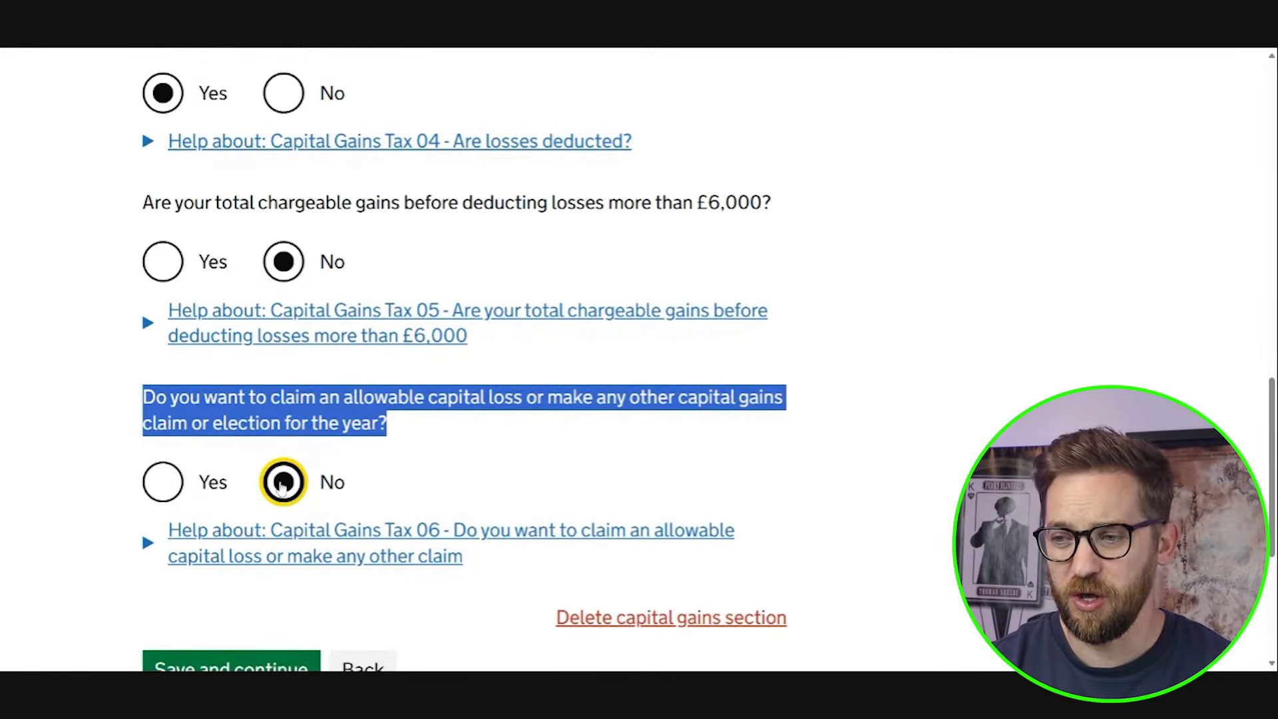
scroll(280, 493, down, 1)
click(262, 602)
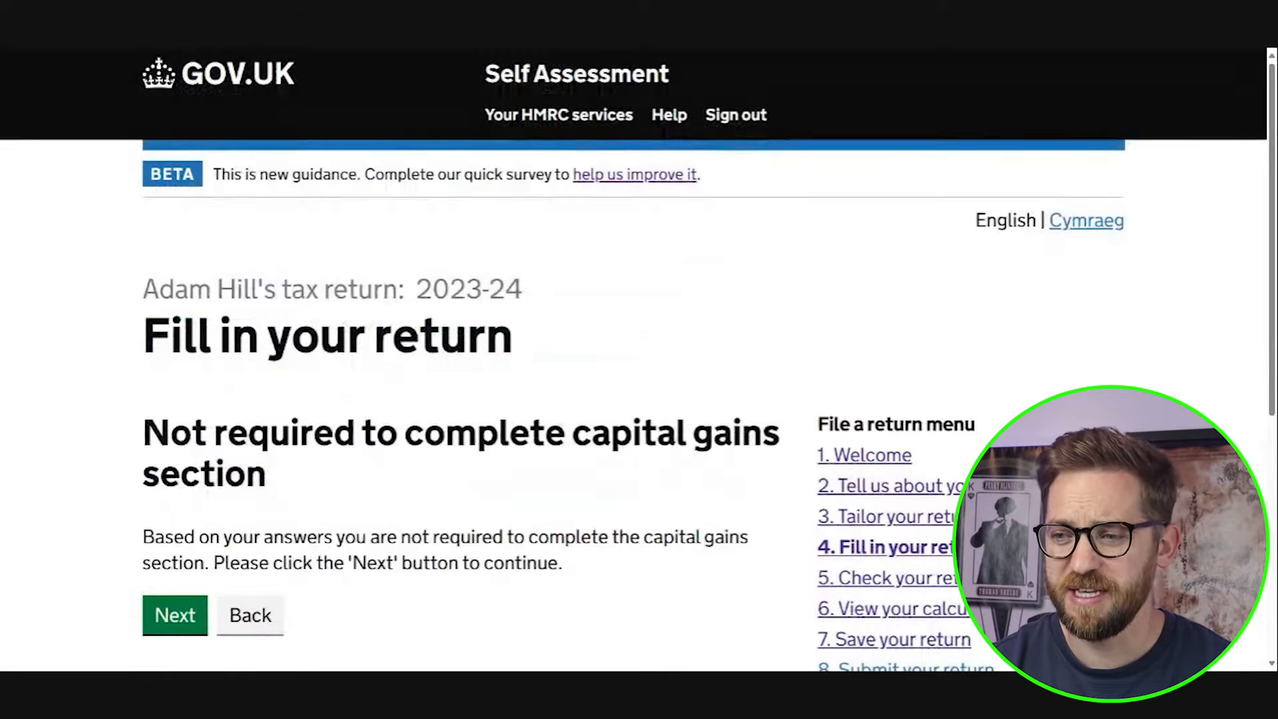
Step: Read the notice on whether the capital gains section is required, then return to the chargeable assets questions
drag(143, 432, 740, 479)
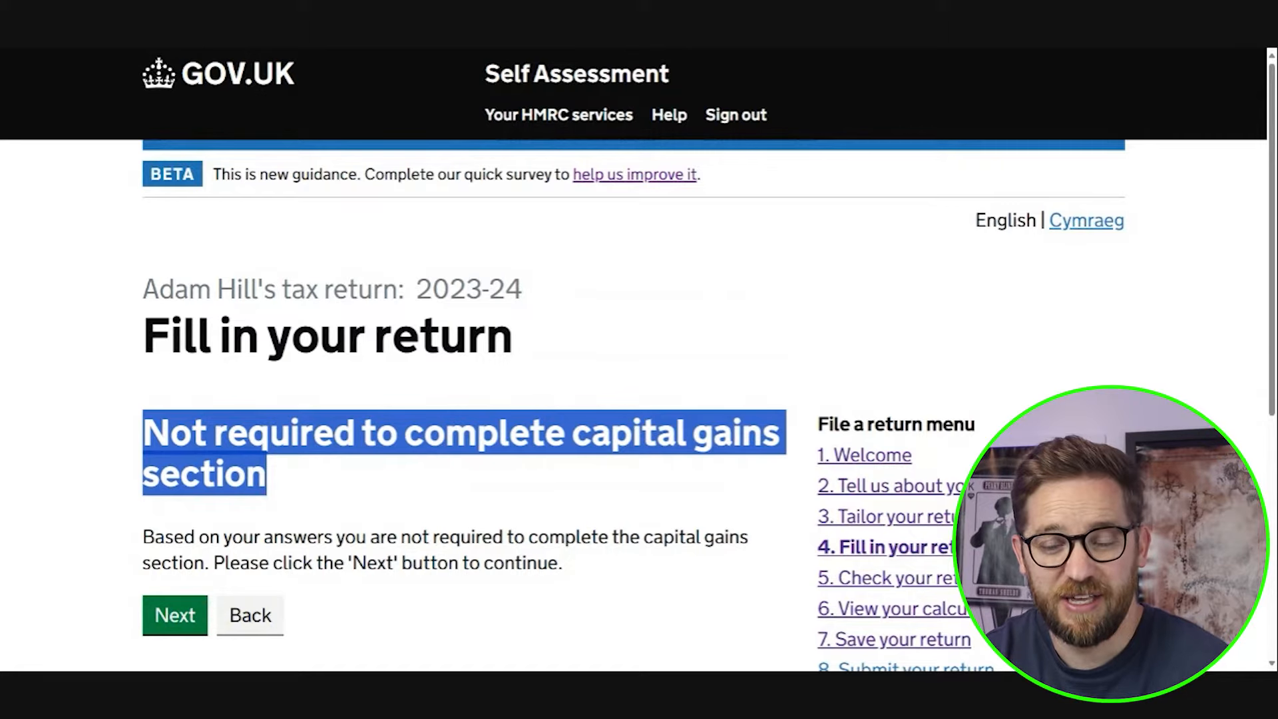
click(361, 487)
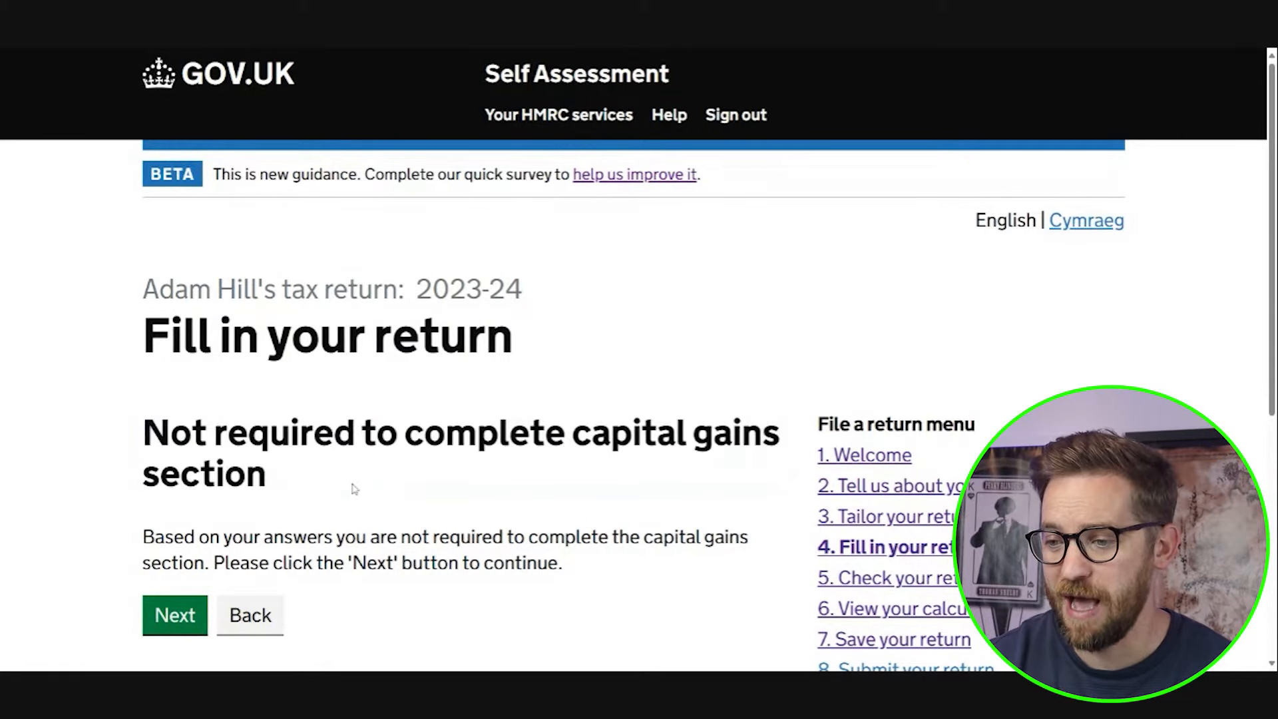
scroll(351, 484, down, 2)
click(257, 480)
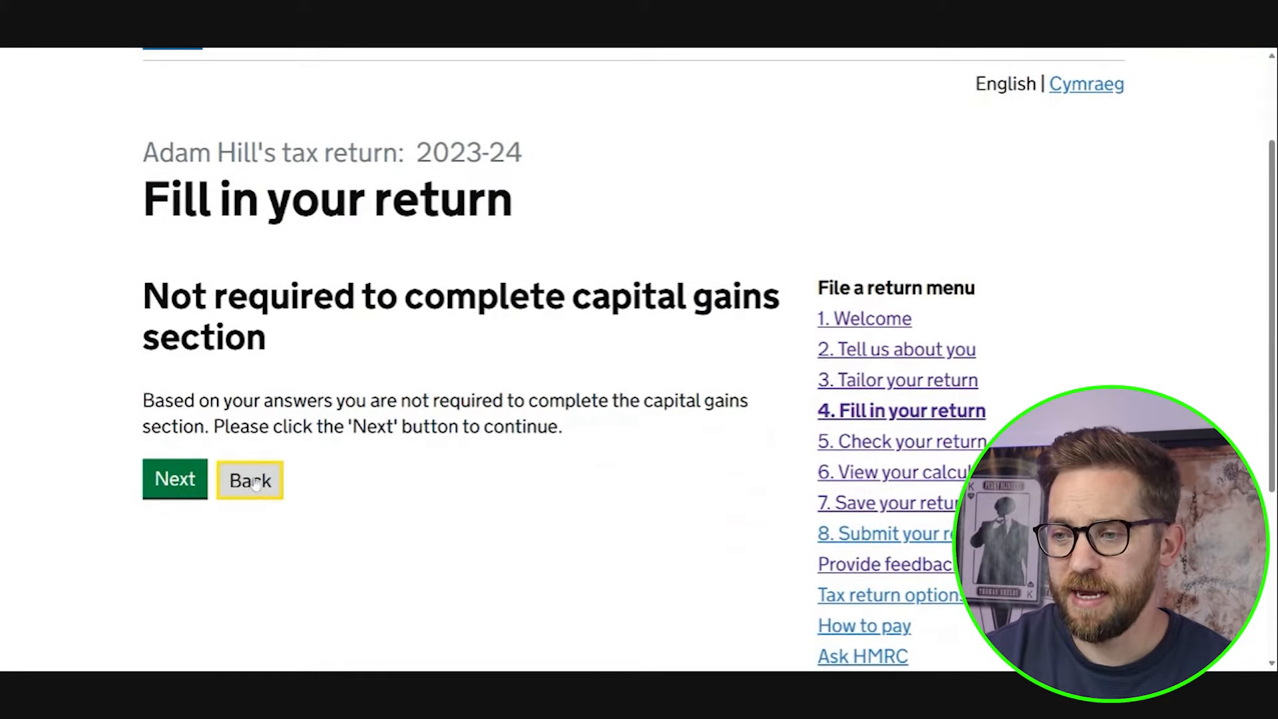
scroll(313, 504, up, 4)
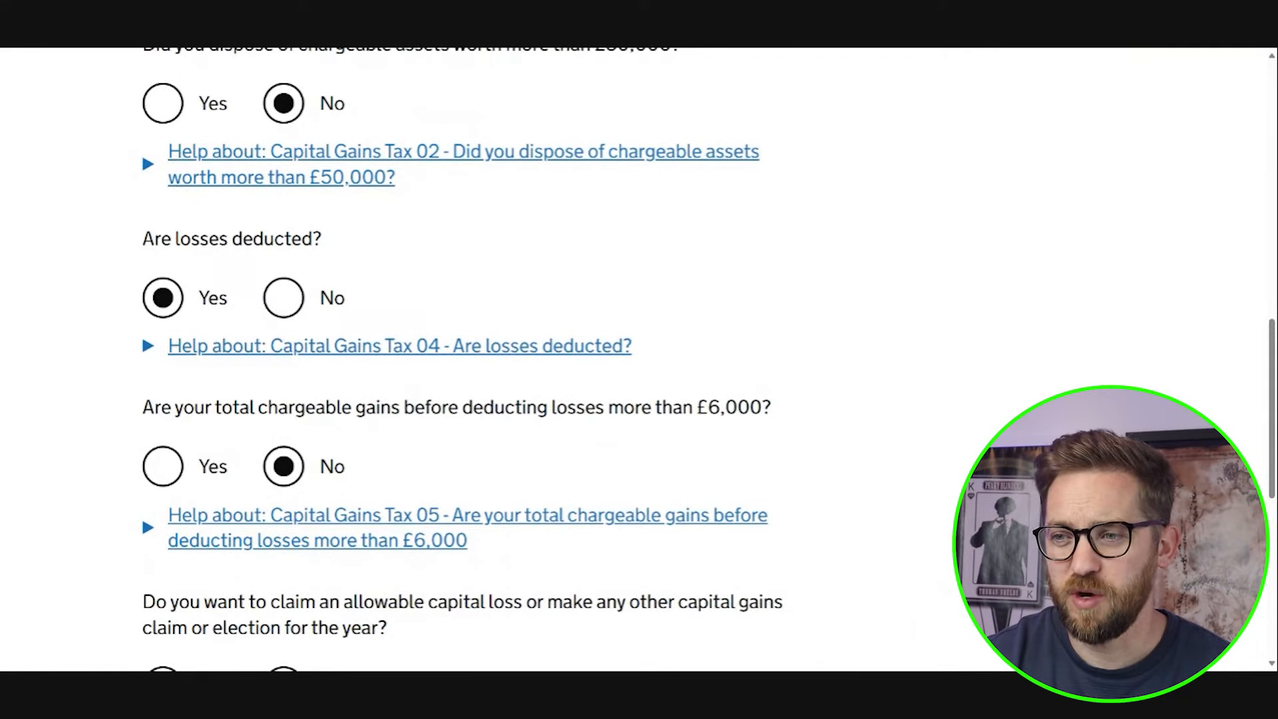
Step: Answer No to losses being deducted and Yes to taxable gains exceeding £6,000, then save and continue
click(283, 299)
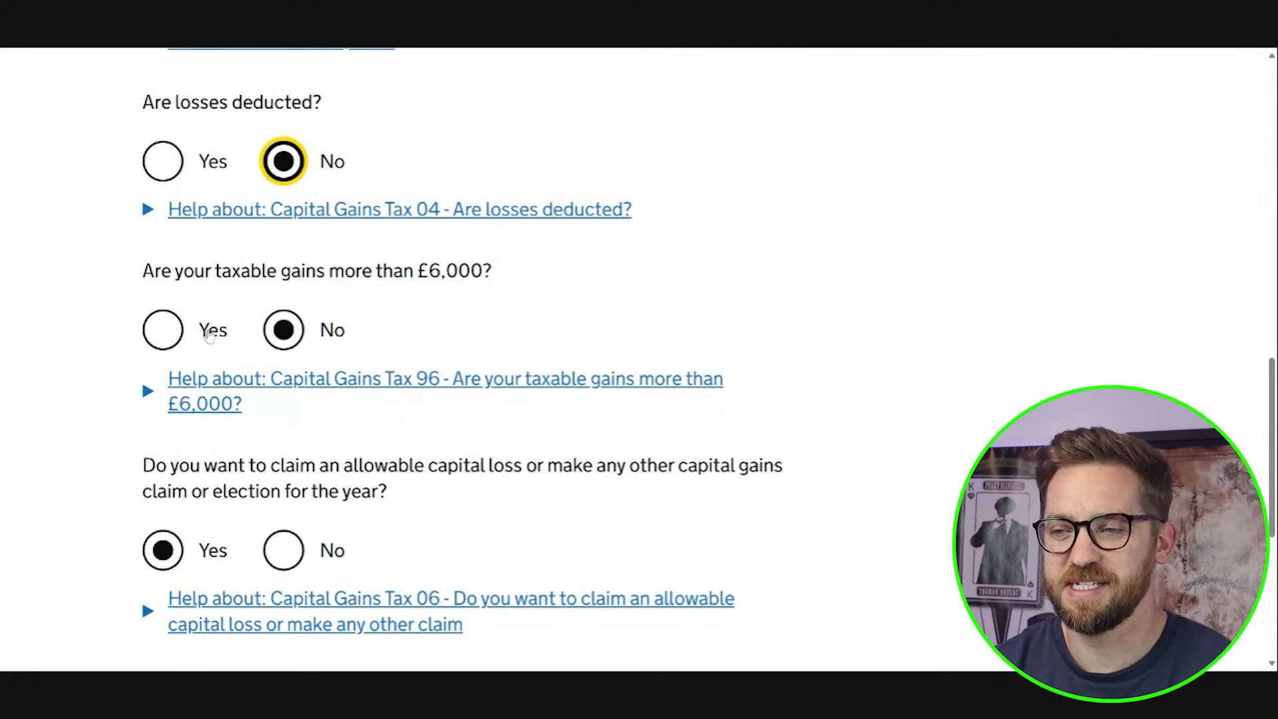
click(154, 334)
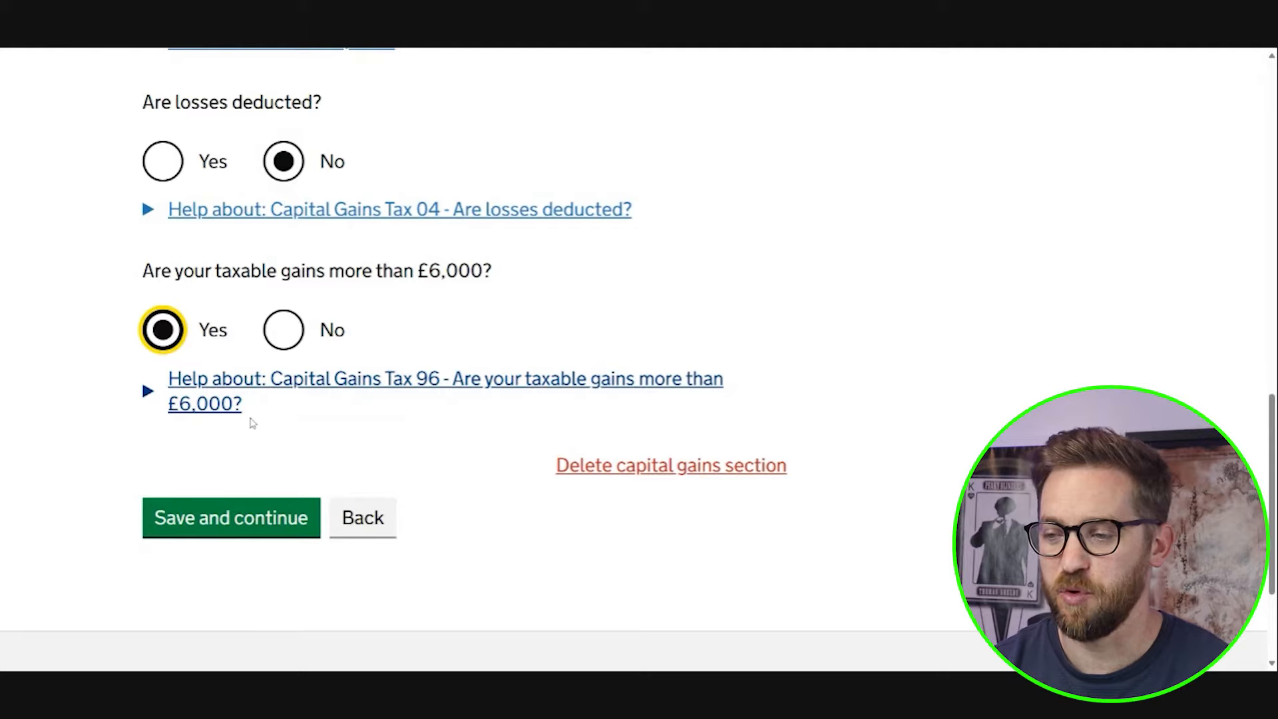
click(273, 521)
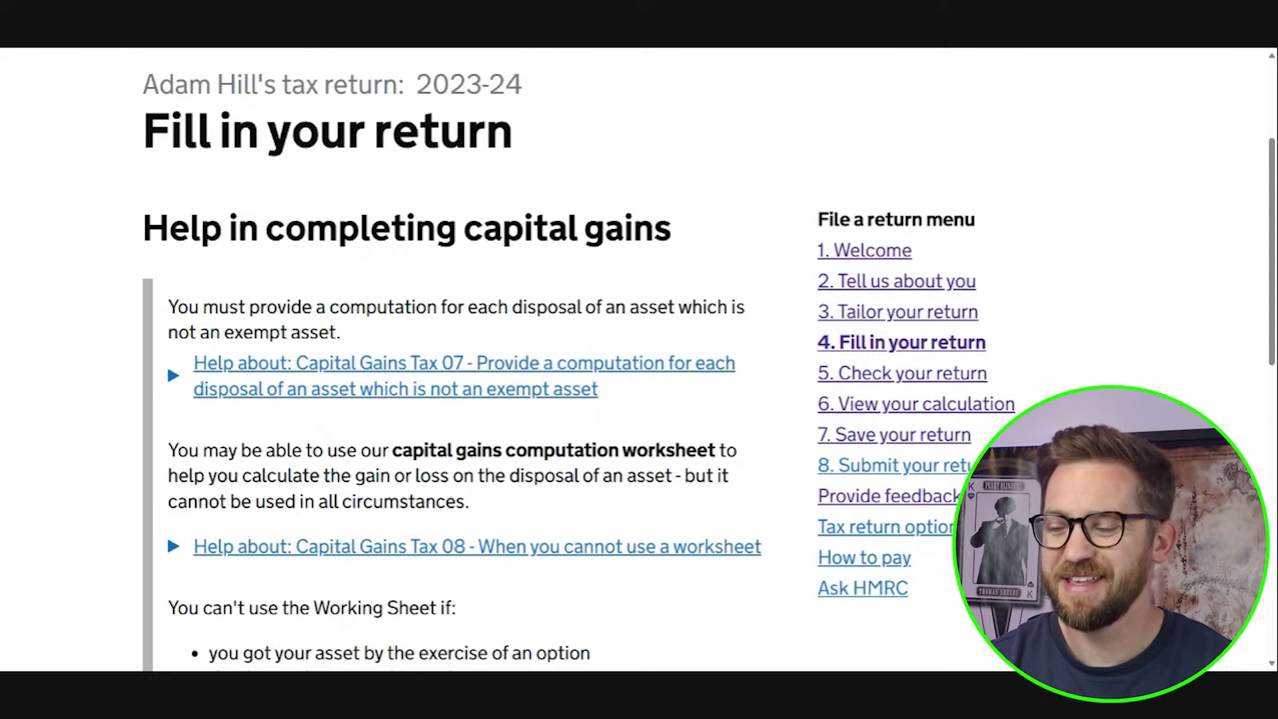
Step: Examine the guidance on completing capital gains and the question about using the computation worksheet
scroll(466, 359, down, 2)
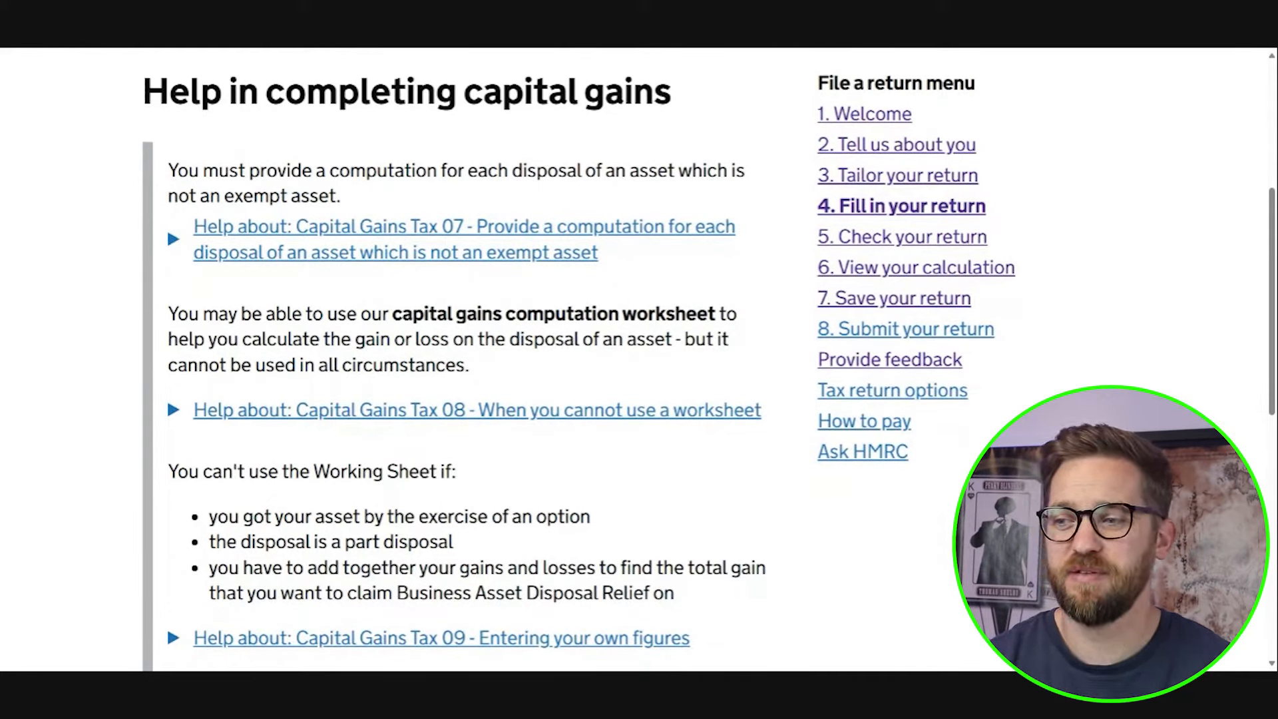
drag(393, 313, 621, 313)
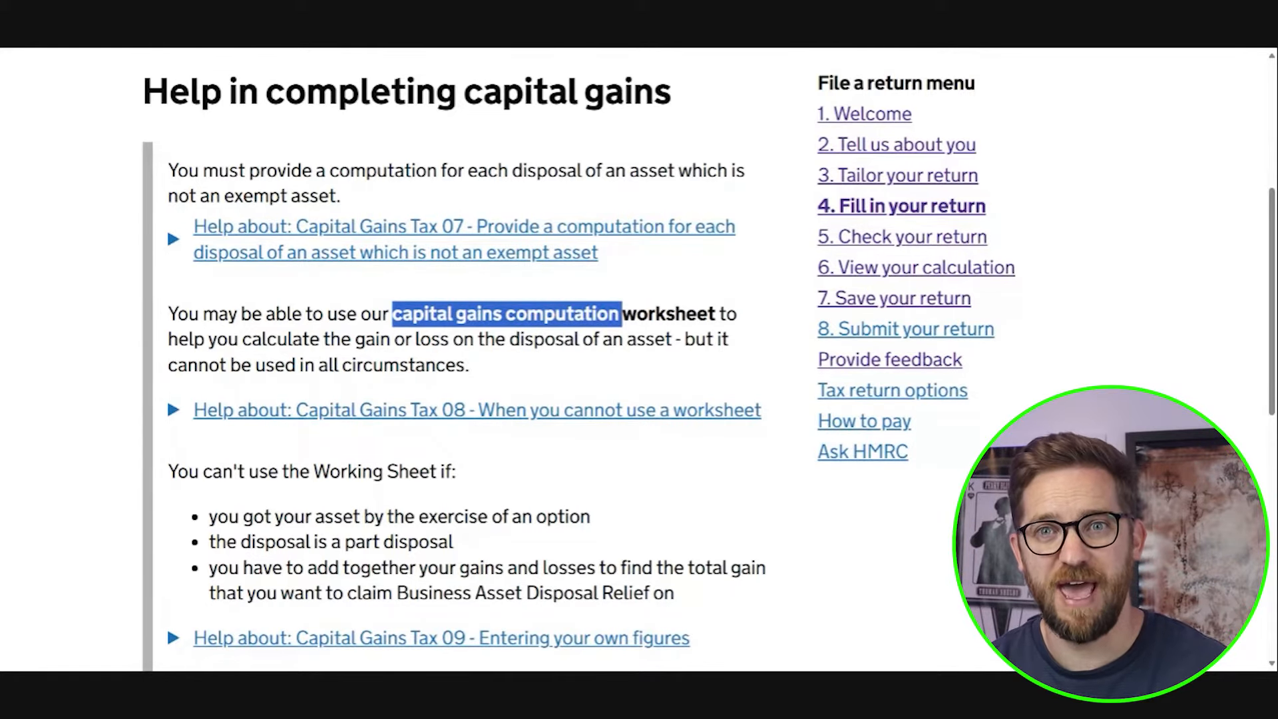
scroll(480, 383, down, 5)
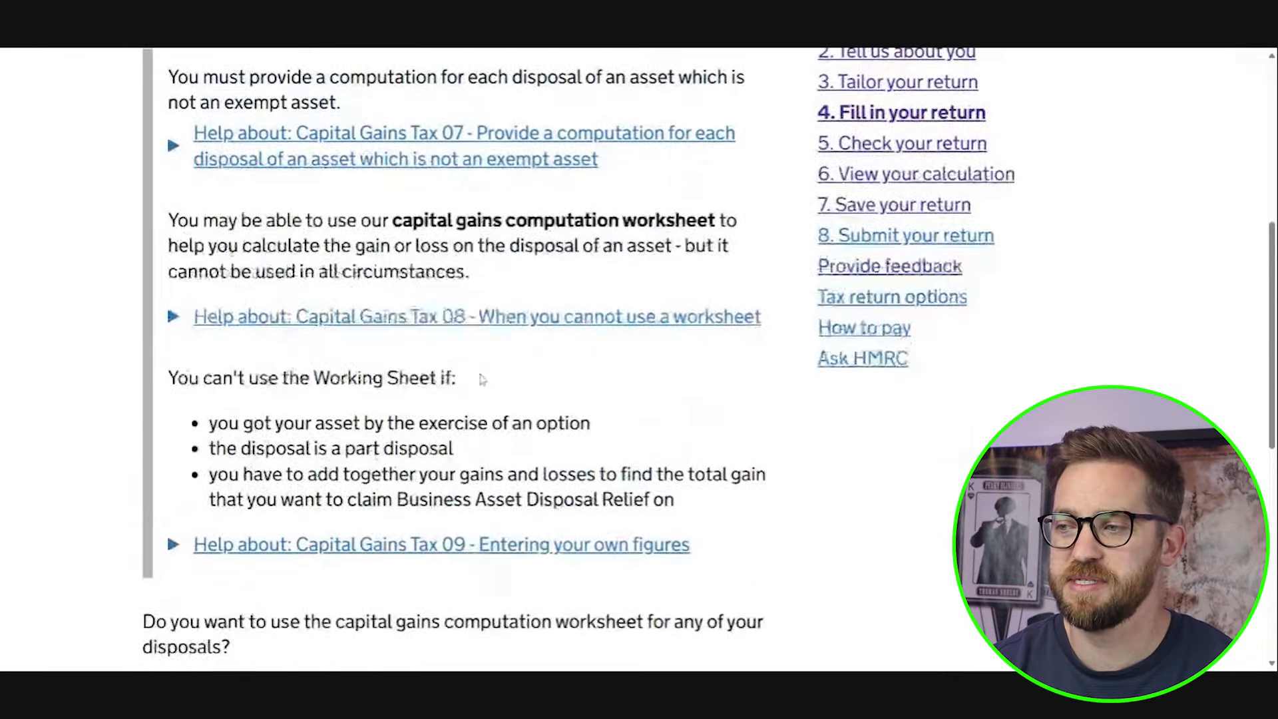
scroll(480, 382, down, 1)
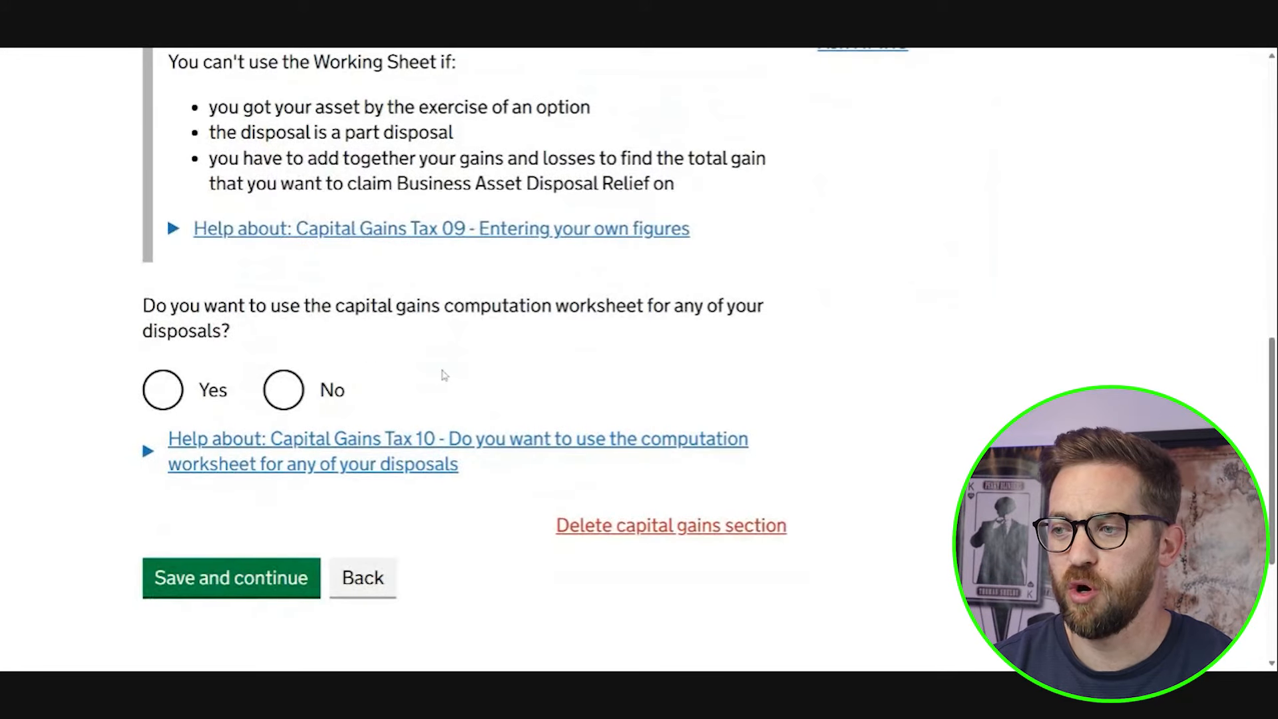
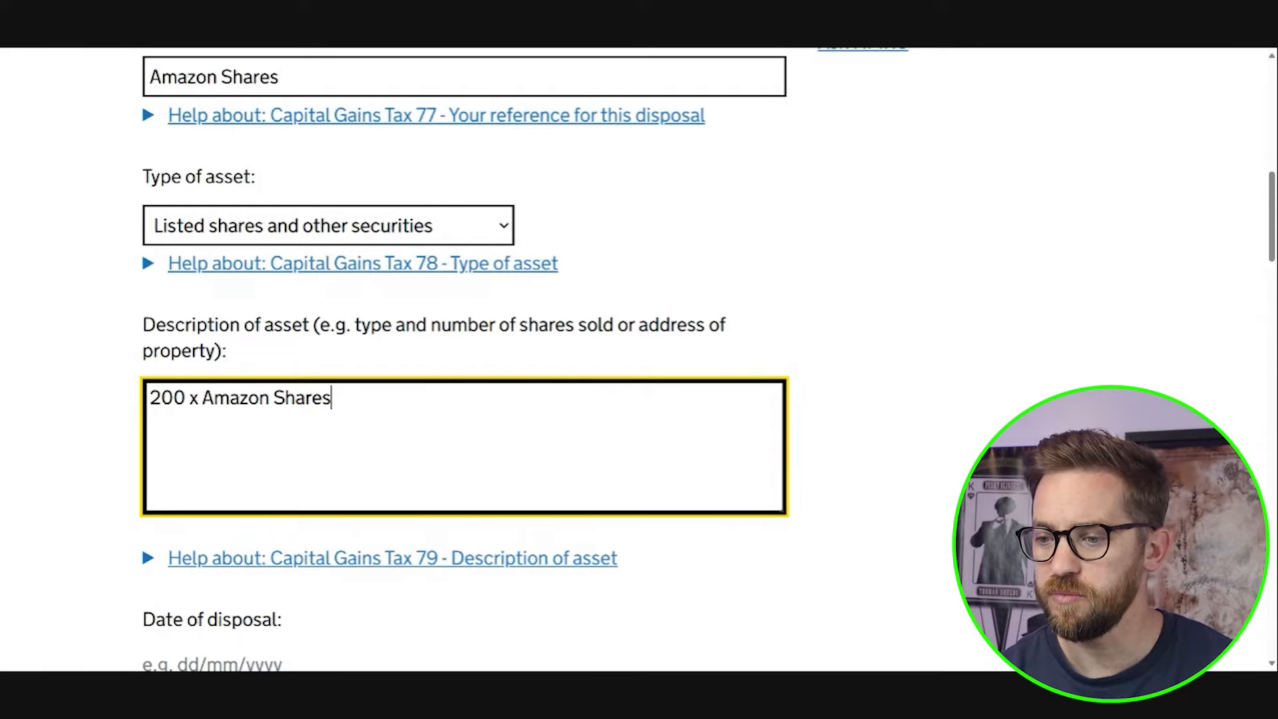
Step: Enter 01/04/2024 as the date of disposal for the Amazon Shares
scroll(465, 359, down, 5)
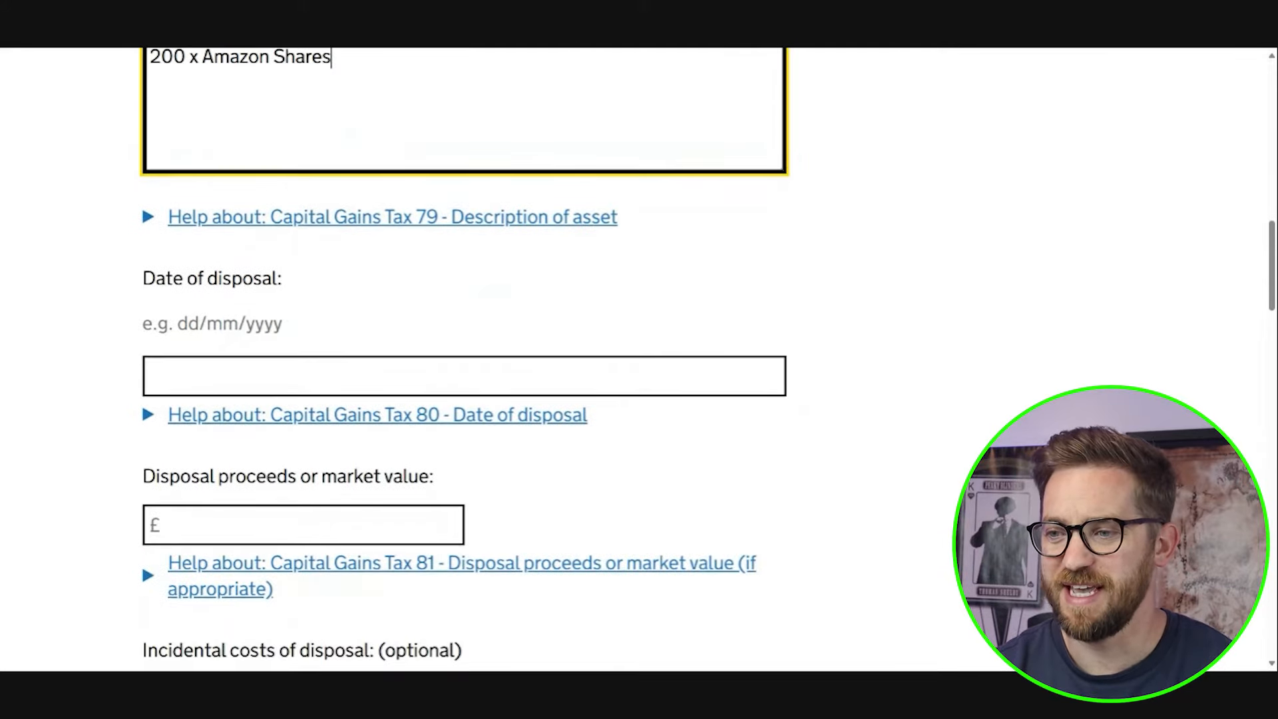
click(222, 381)
text(01/04/)
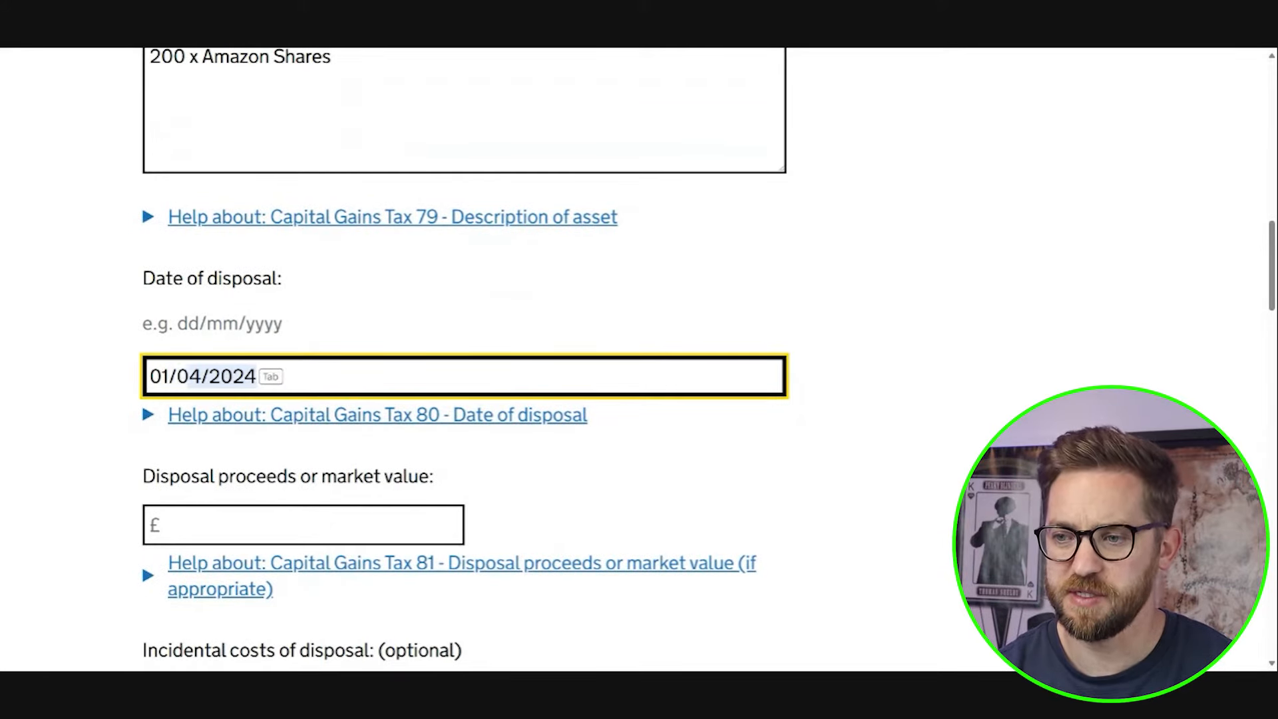
text(2024)
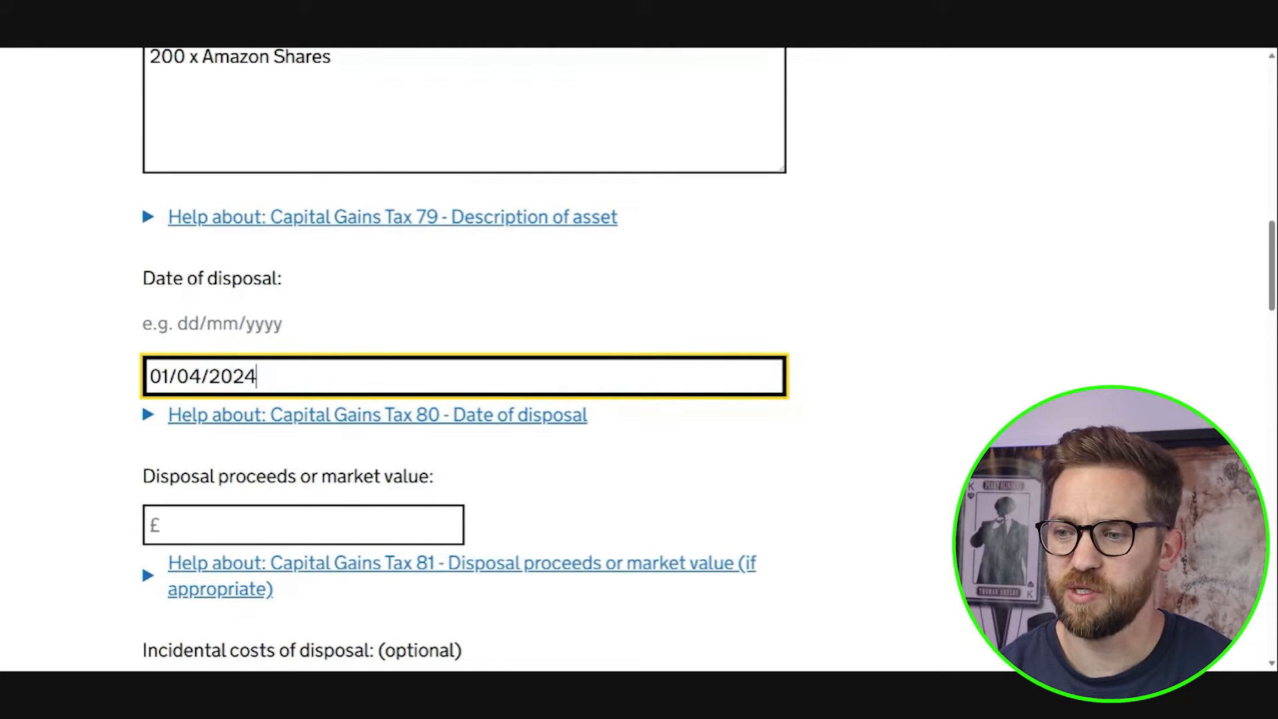
Step: Enter 40000.00 as the disposal proceeds or market value of the Amazon Shares
scroll(638, 360, down, 2)
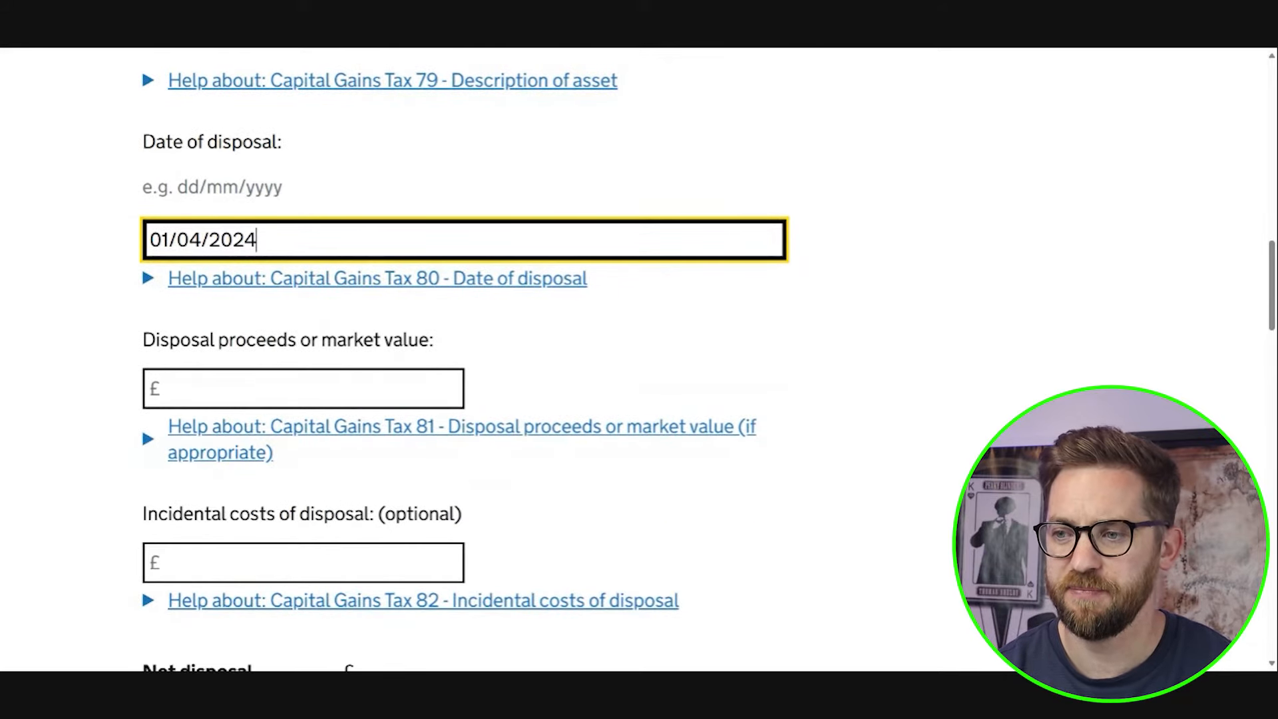
click(303, 389)
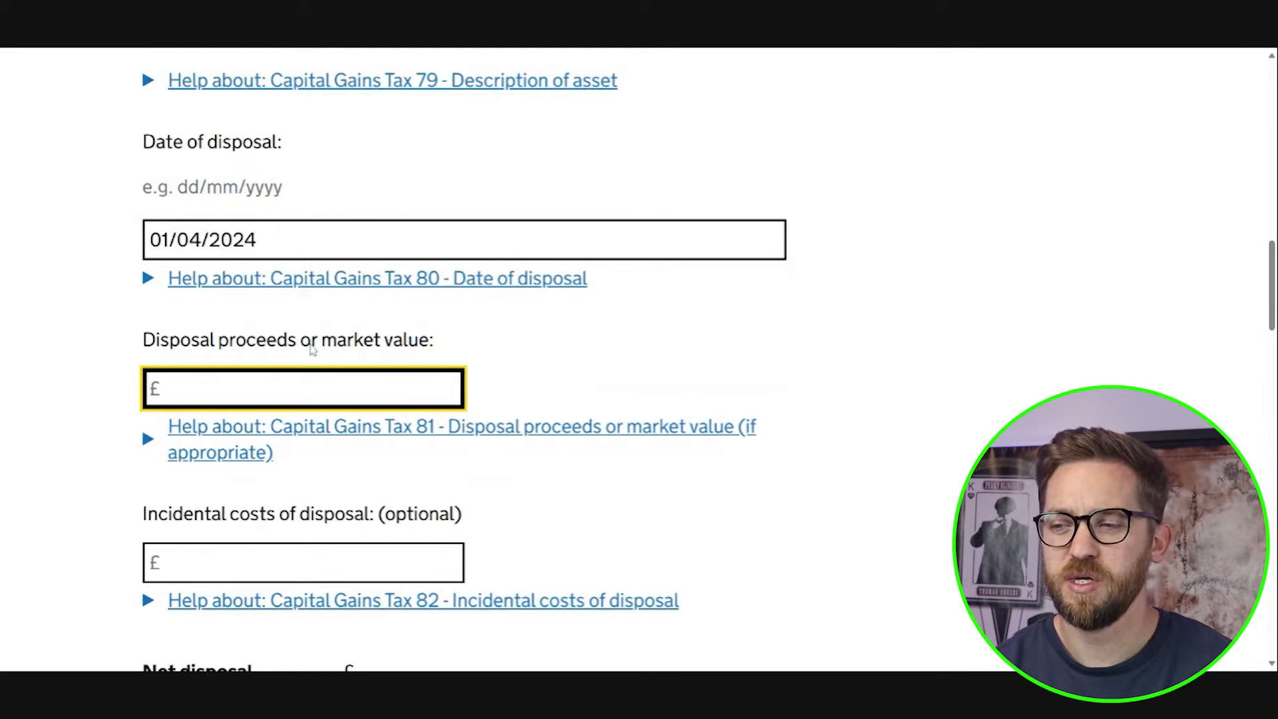
drag(324, 345, 430, 350)
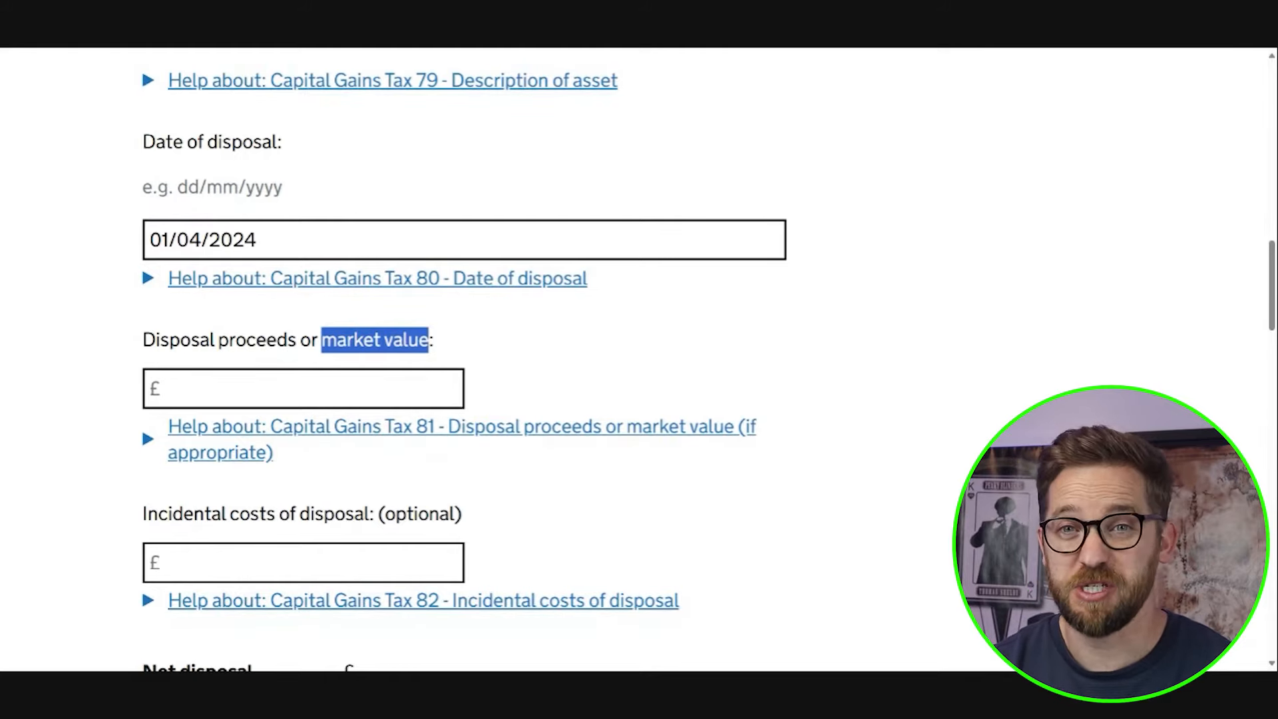
click(341, 354)
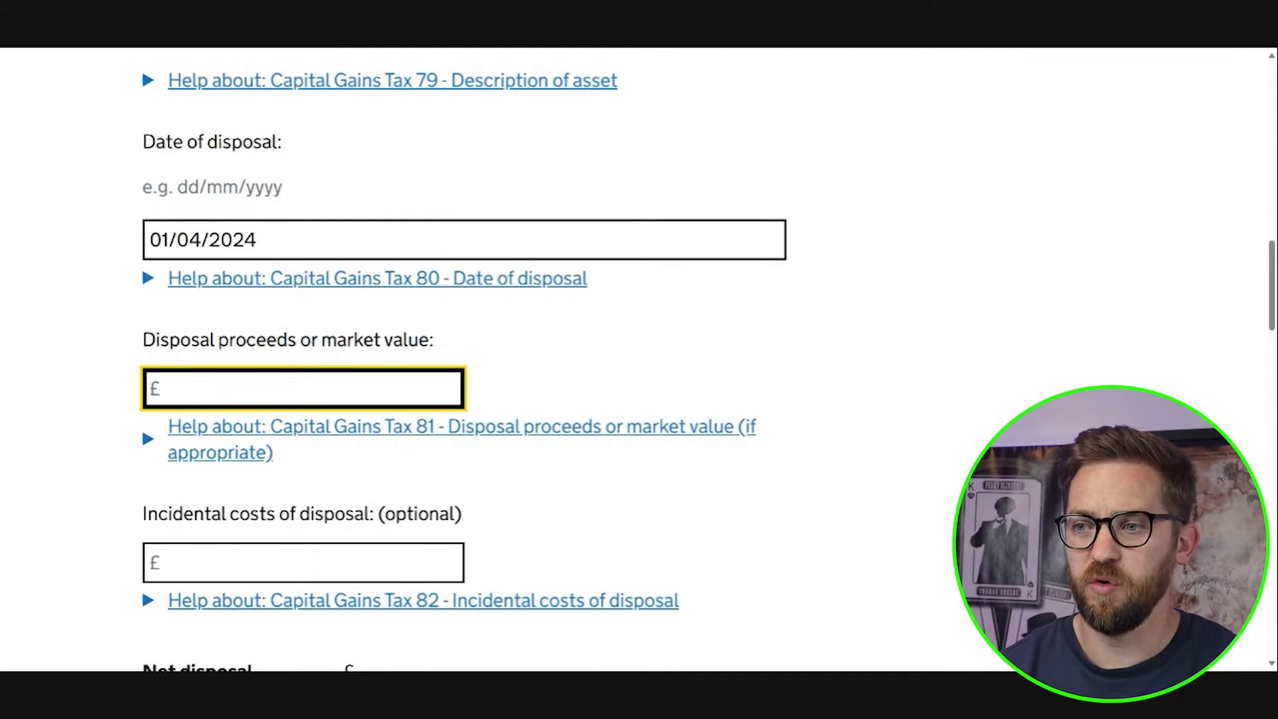
text(40000.)
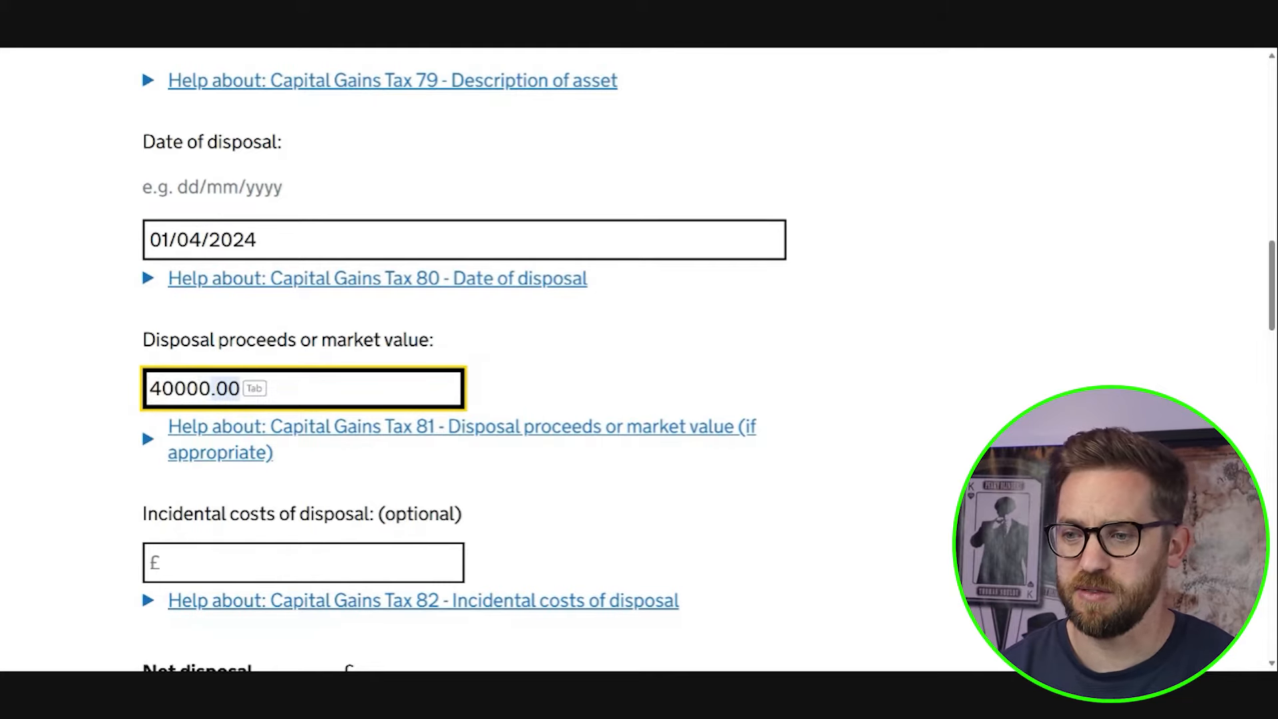
key(Tab)
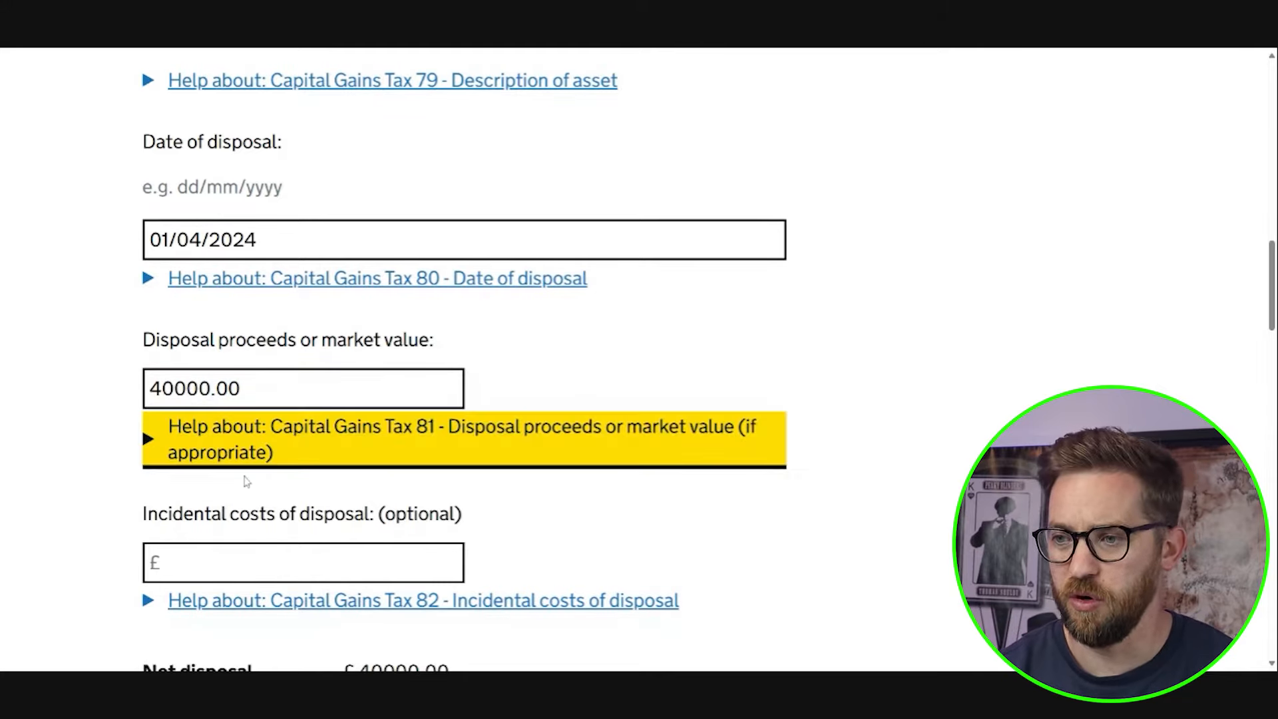
scroll(260, 452, down, 1)
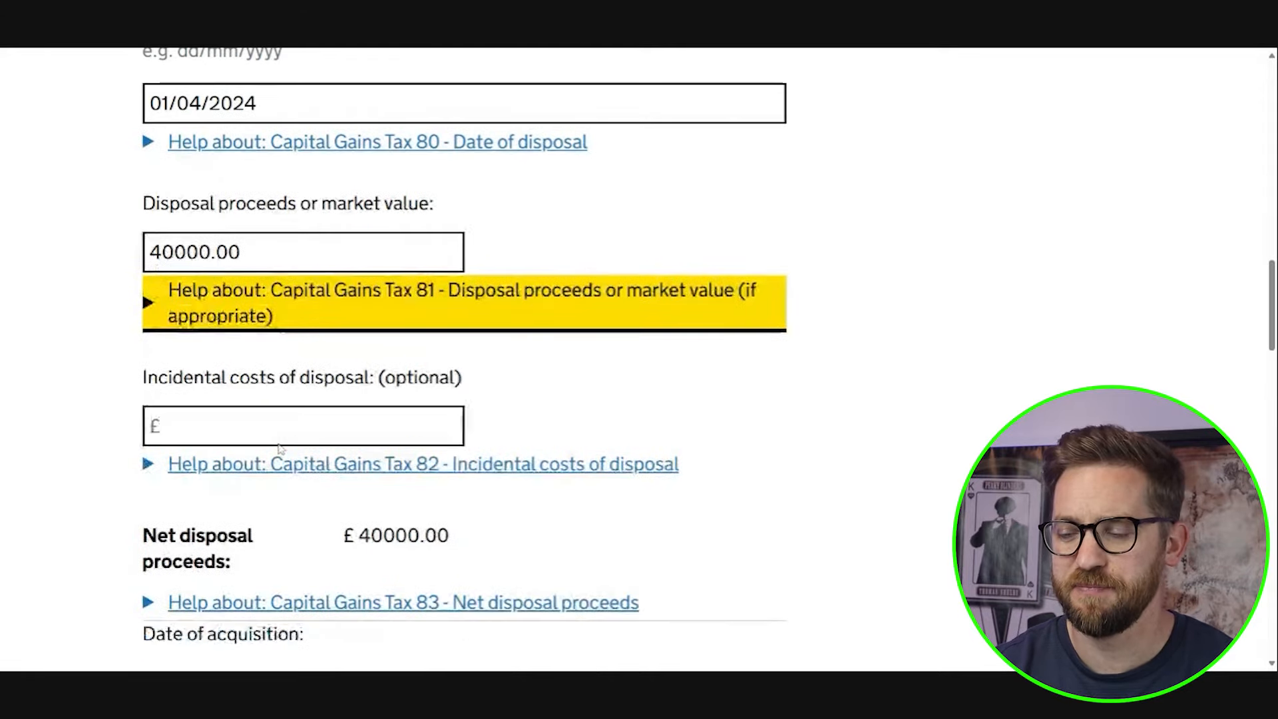
Step: Enter 100.00 as the incidental costs of disposal and check the net disposal proceeds
scroll(280, 449, down, 1)
key(Tab)
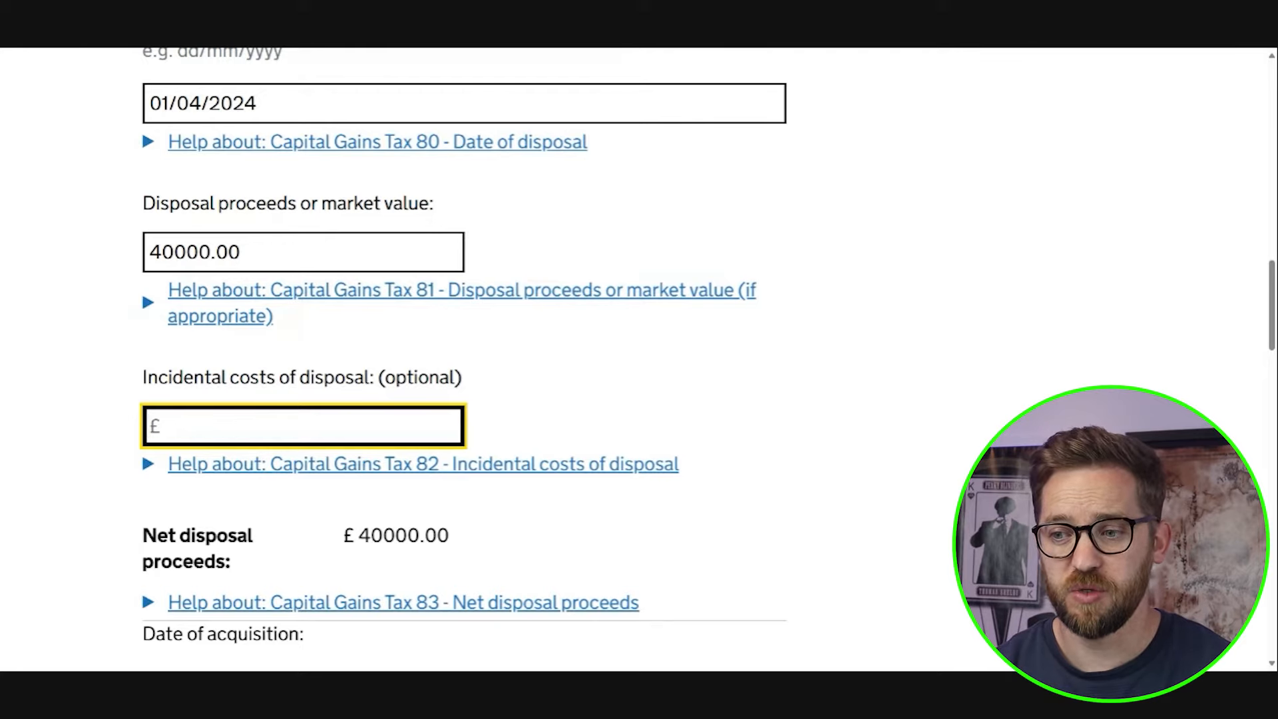
text(100)
key(Tab)
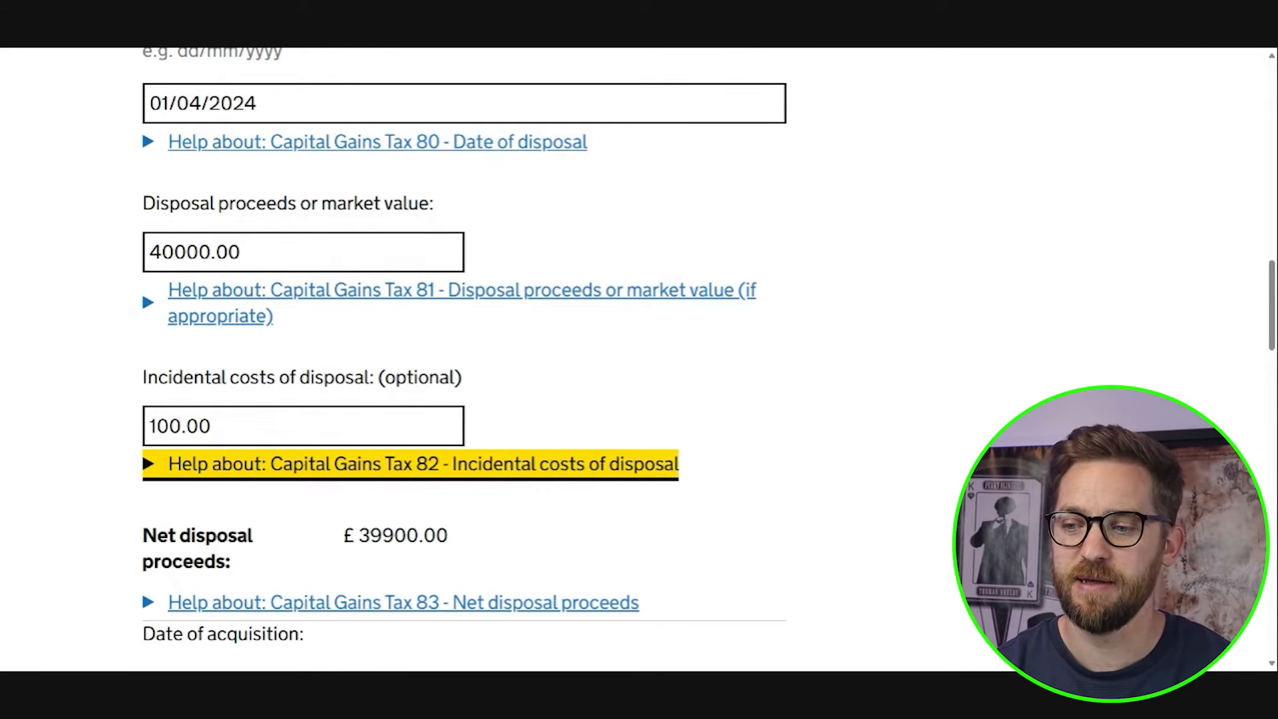
scroll(464, 360, down, 1)
click(399, 658)
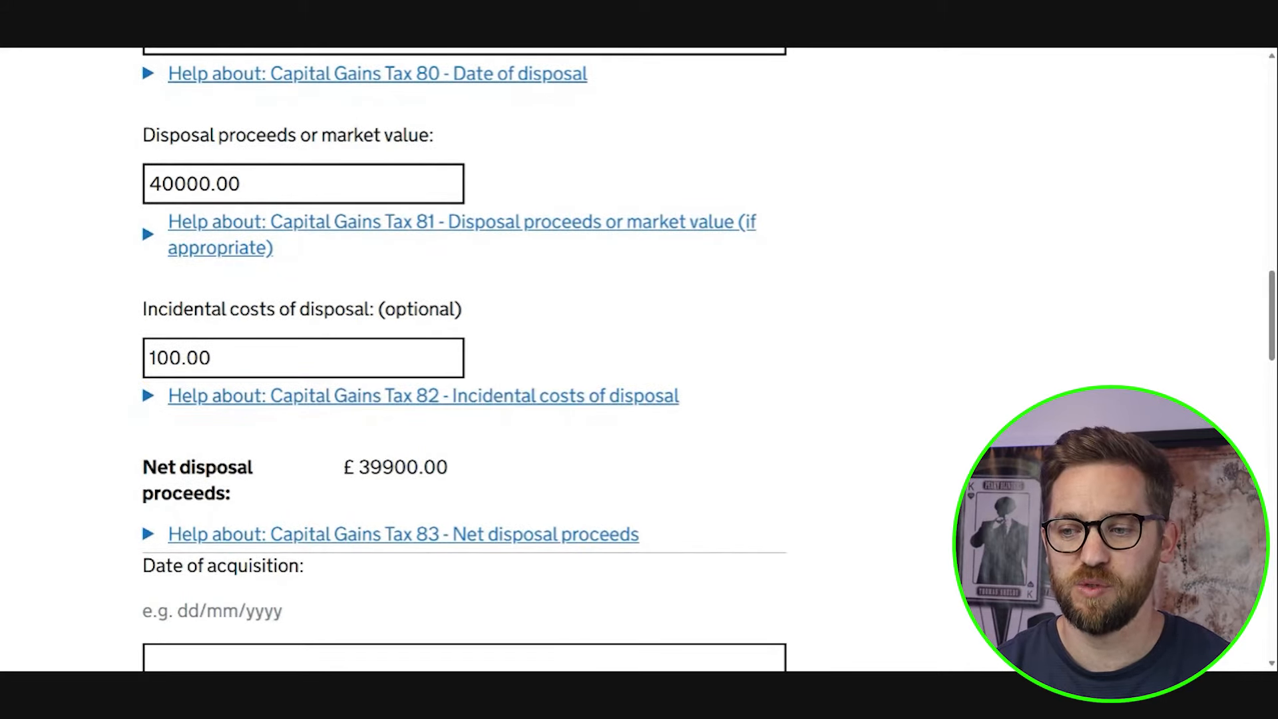
drag(142, 466, 460, 478)
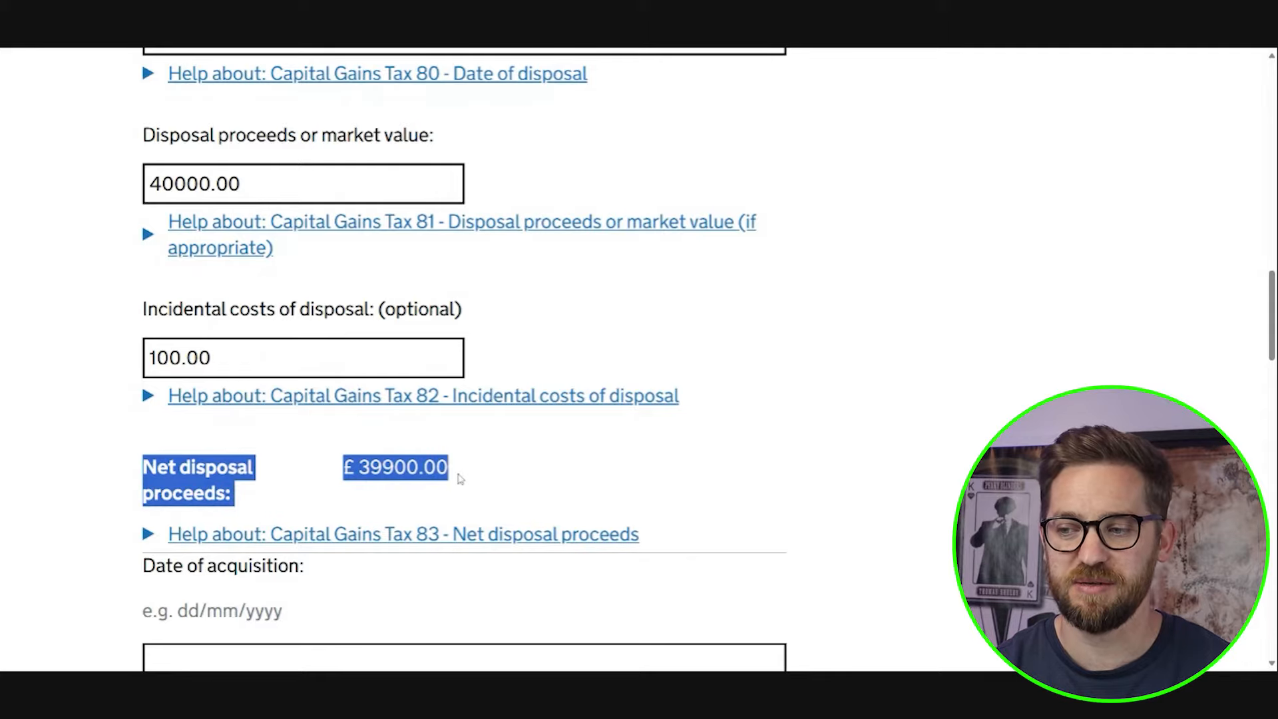
click(459, 480)
Step: Enter 05/10/2013 as the date of acquisition and 5000.00 as the cost or market value of the shares
scroll(432, 498, down, 6)
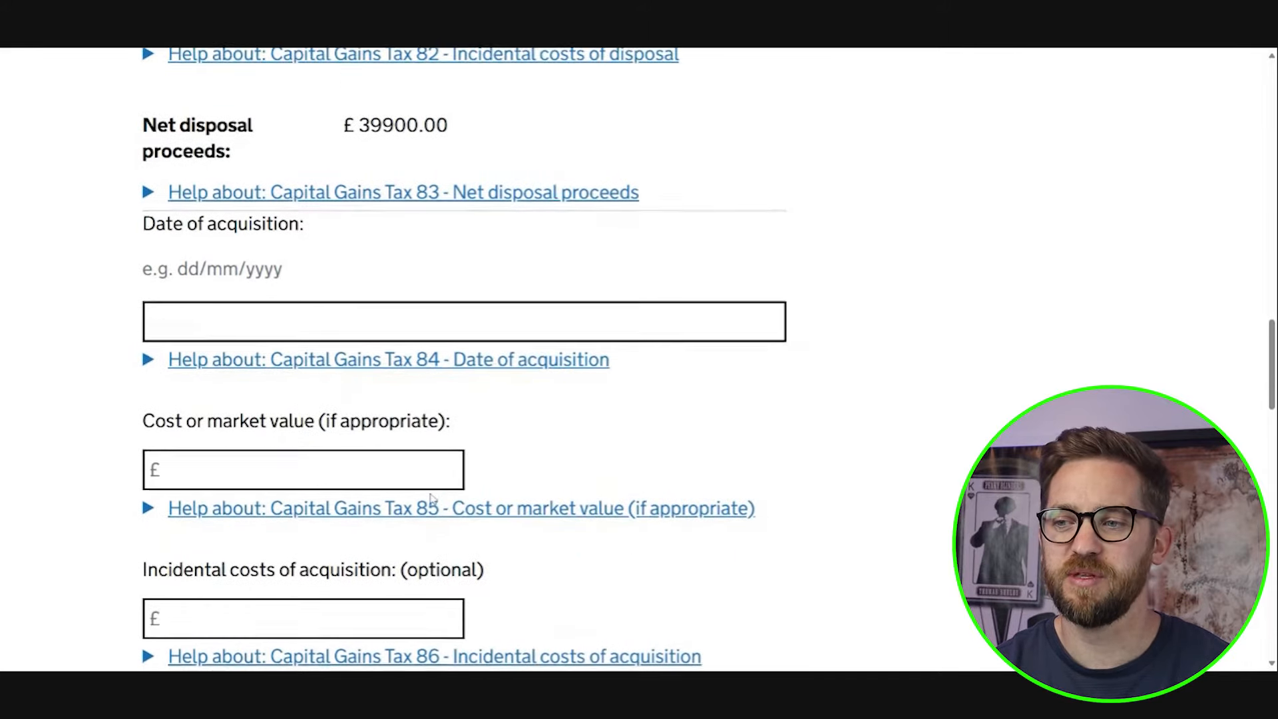
click(420, 256)
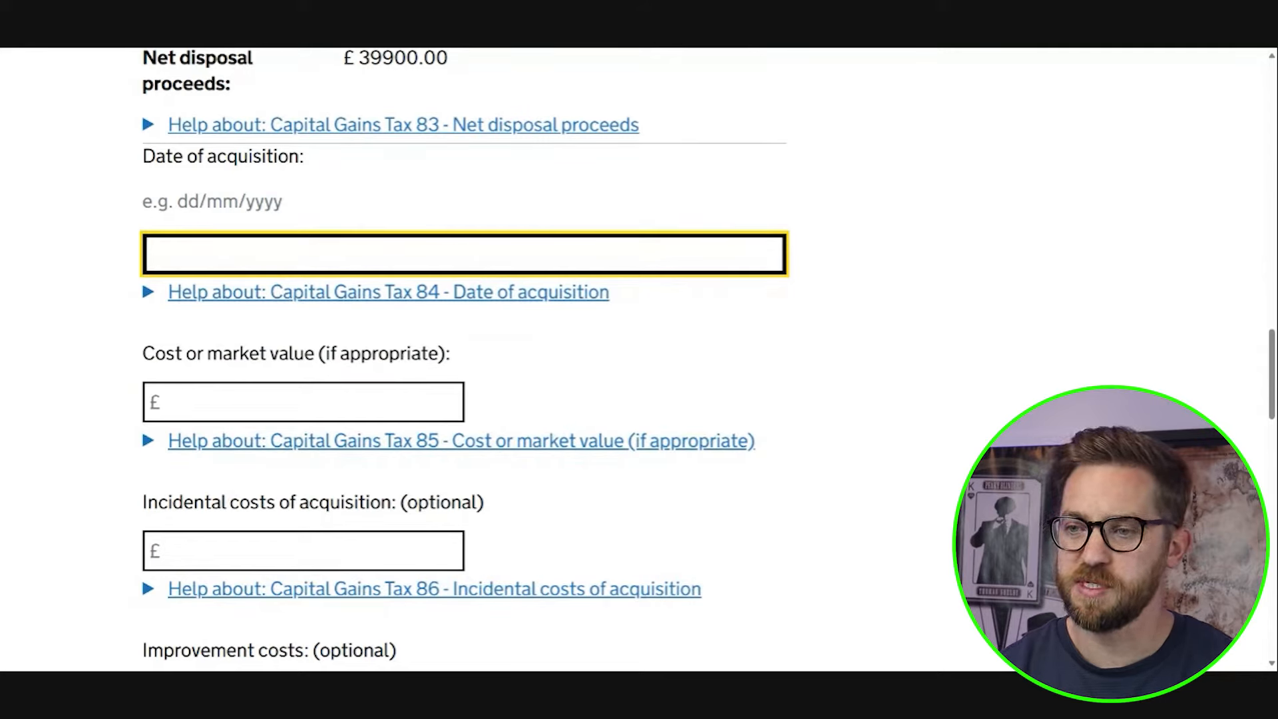
text(05/10/2013)
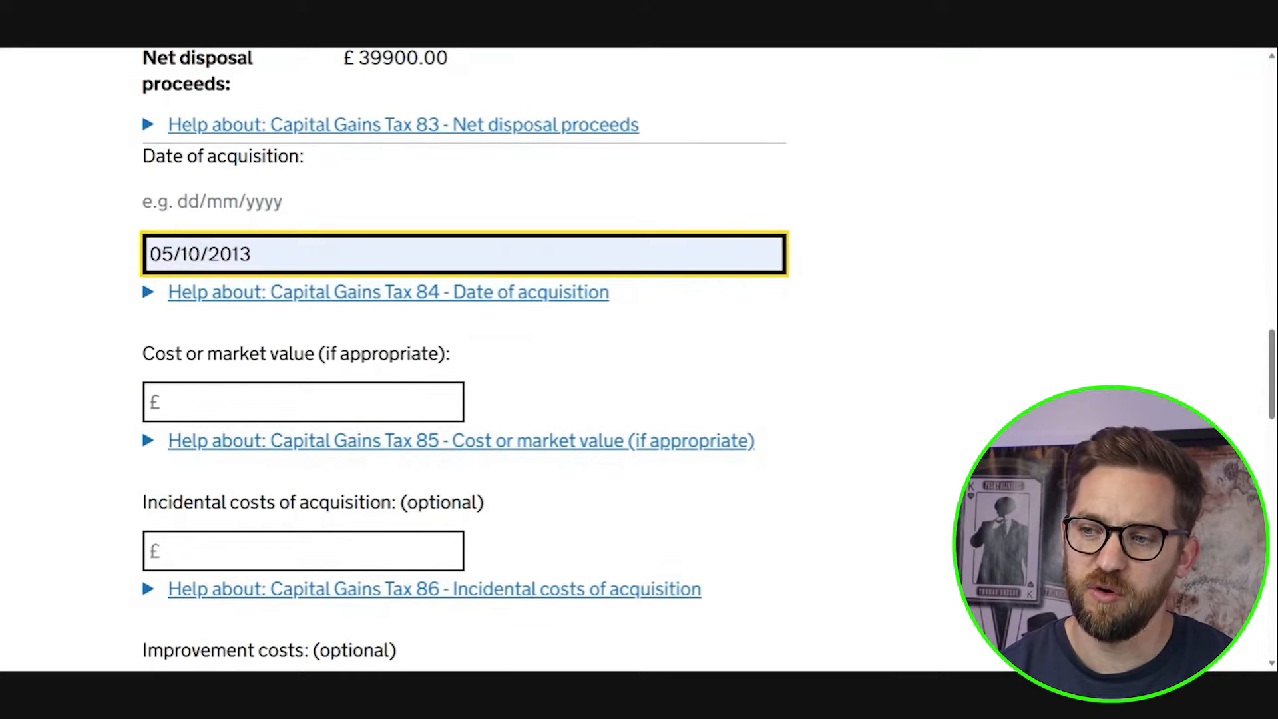
scroll(255, 321, down, 1)
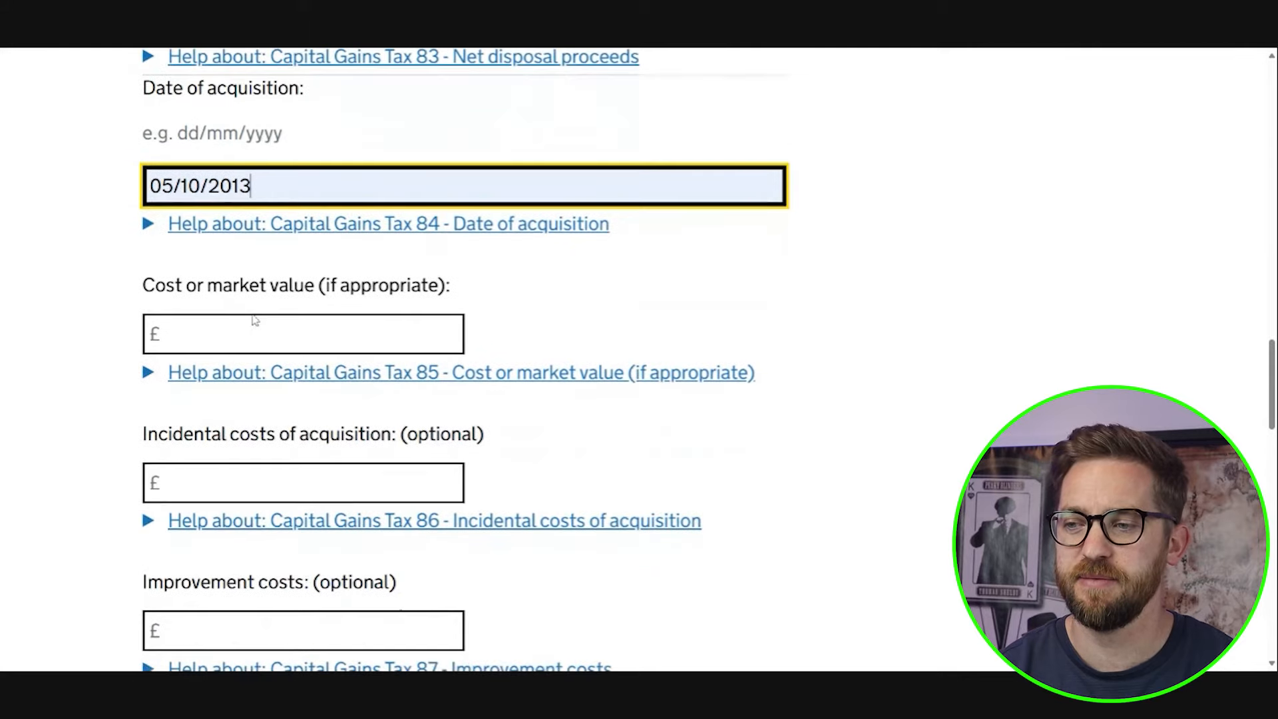
scroll(255, 321, down, 1)
click(255, 266)
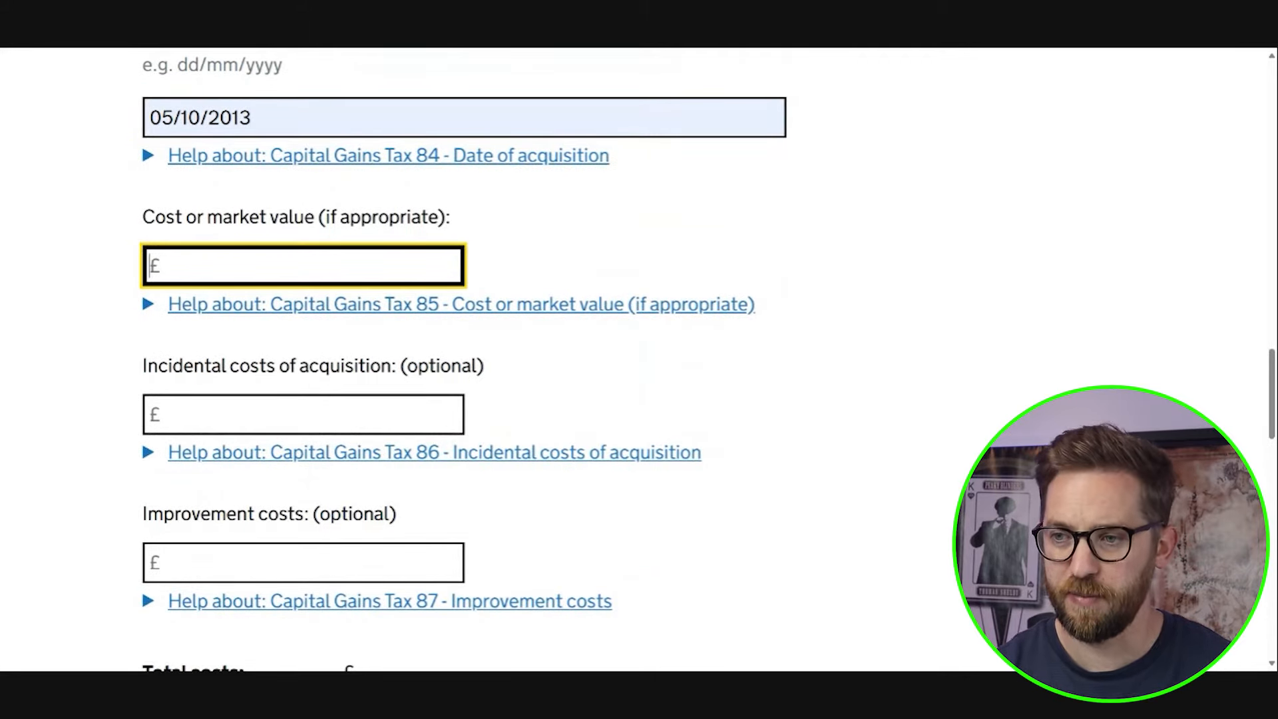
text(5000)
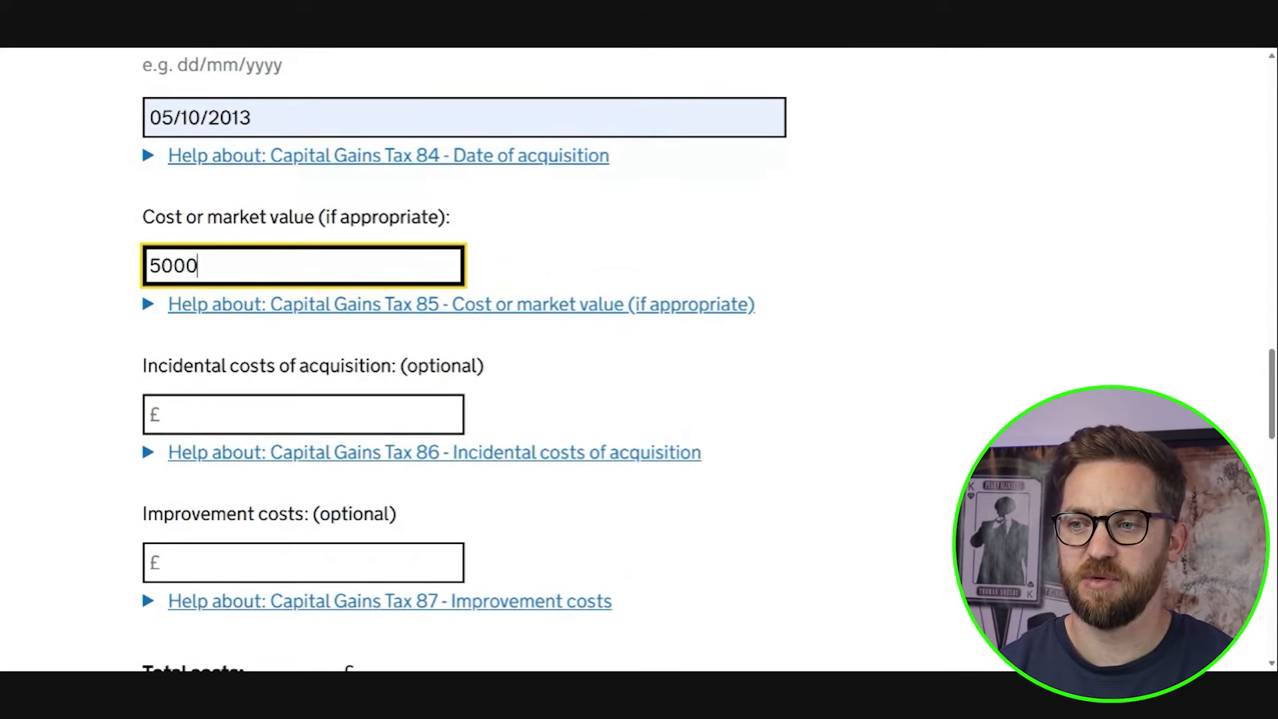
key(Tab)
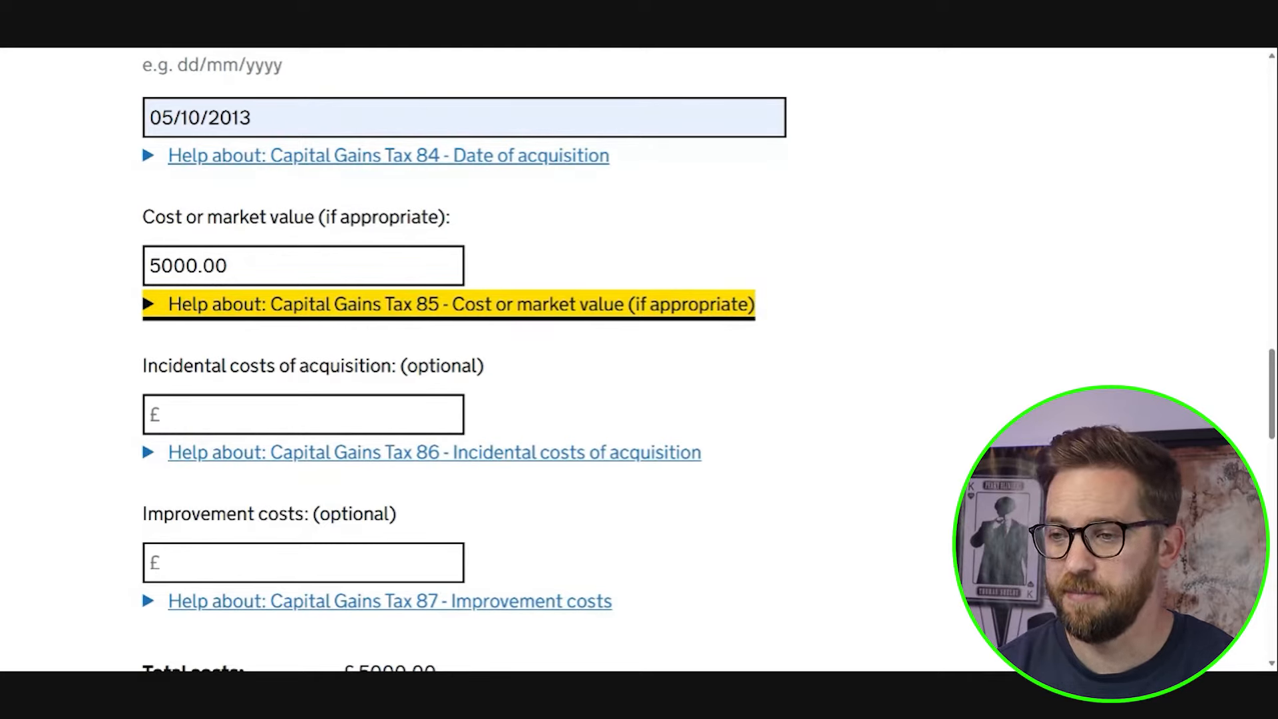
Step: Enter 50.00 as the incidental costs of acquisition and leave the improvement costs blank
key(Tab)
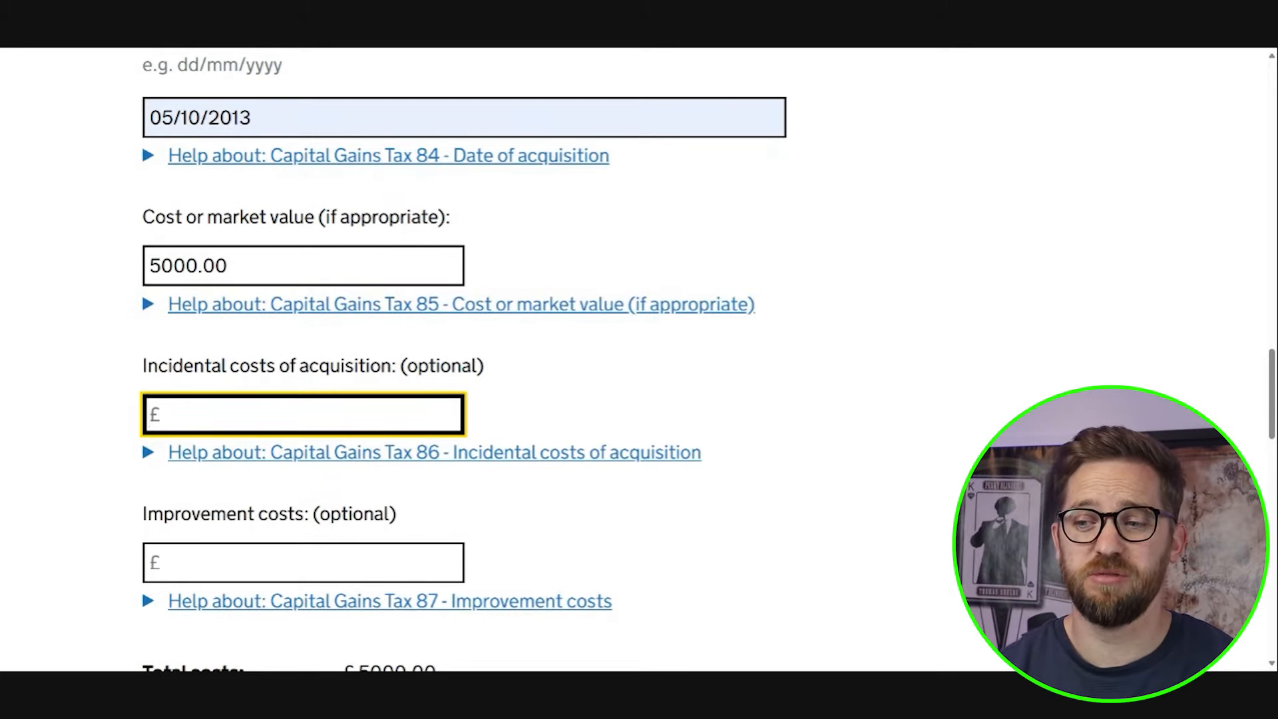
text(50.00)
key(Tab)
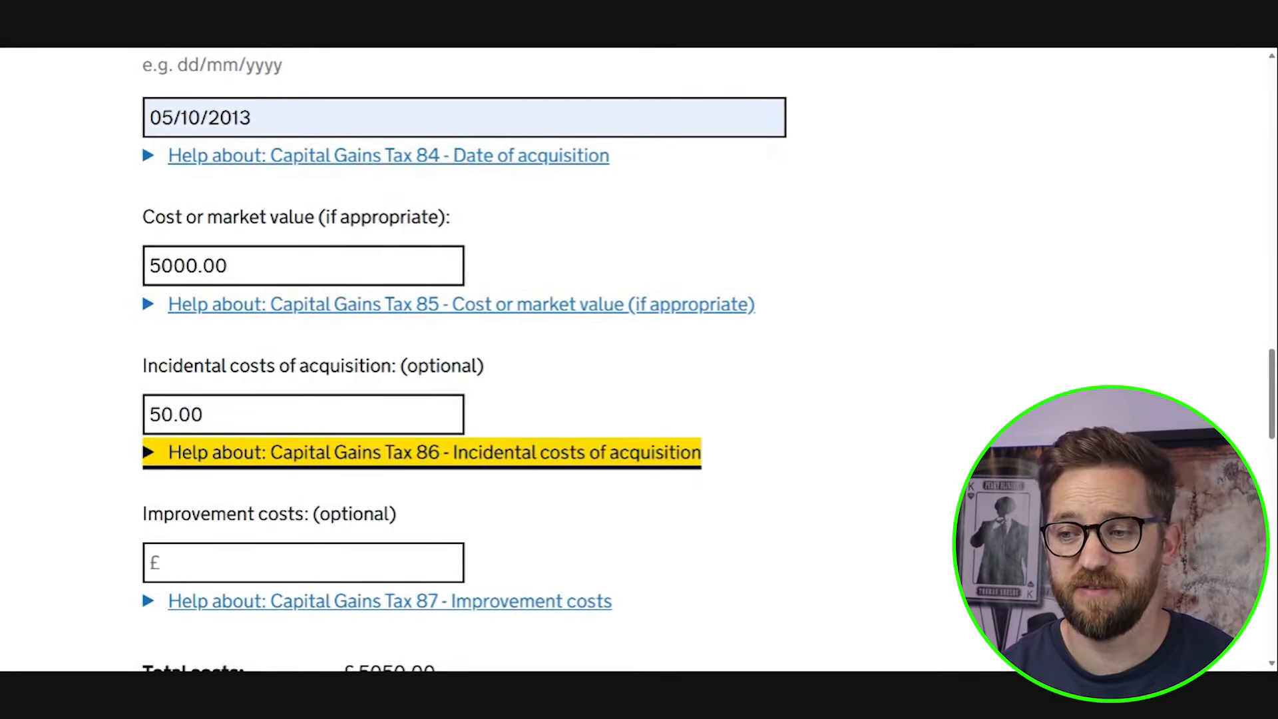
scroll(286, 465, down, 3)
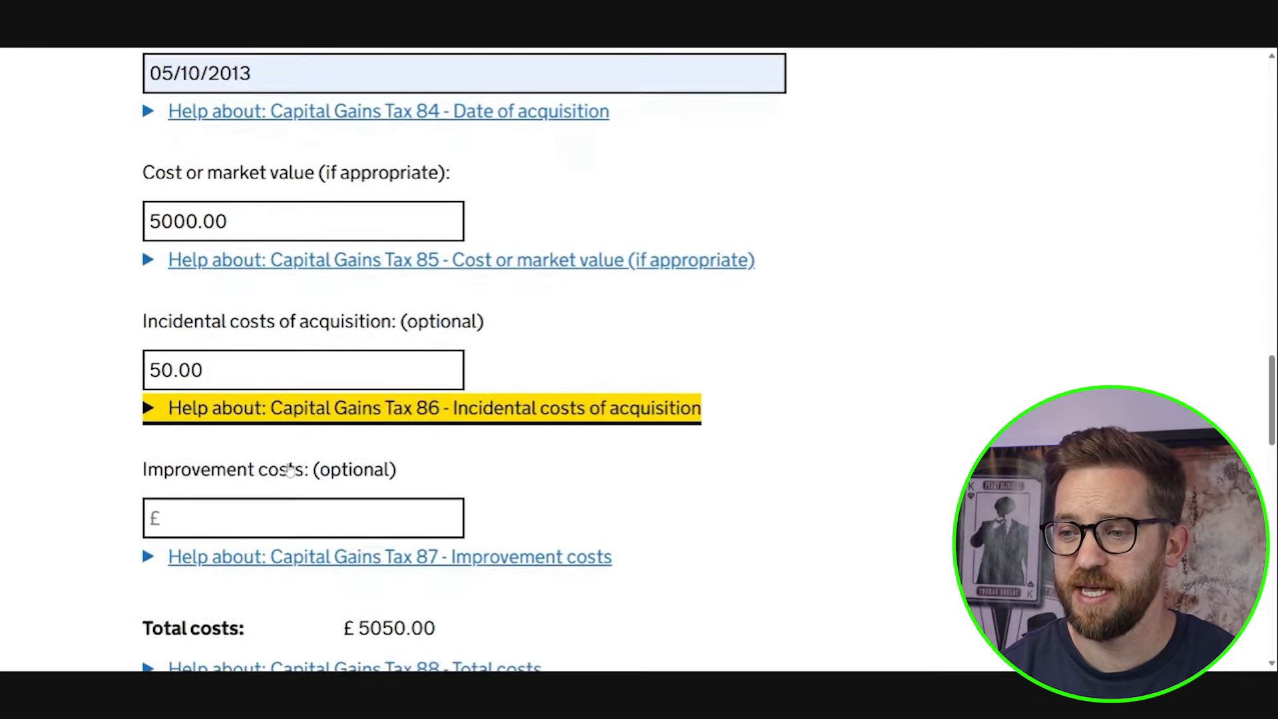
key(Tab)
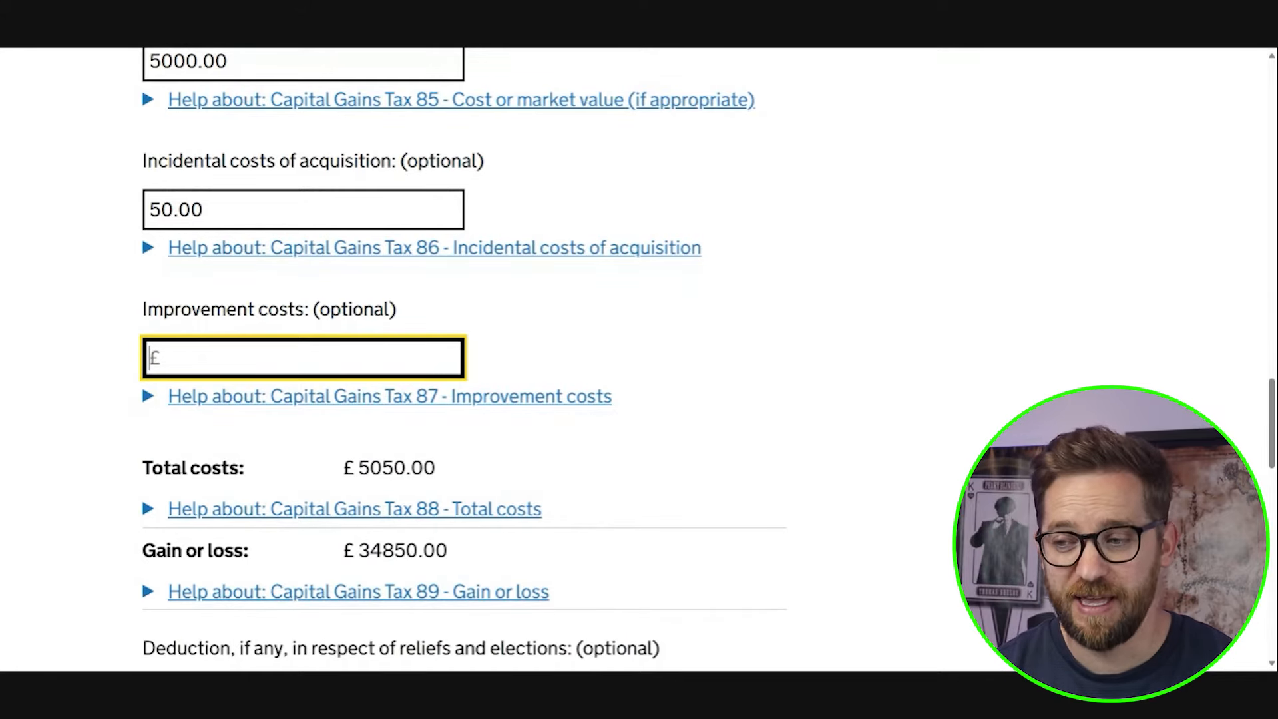
Step: Check the gain or loss, leave the reliefs deduction and its description blank, and save the worksheet to continue
scroll(143, 347, down, 3)
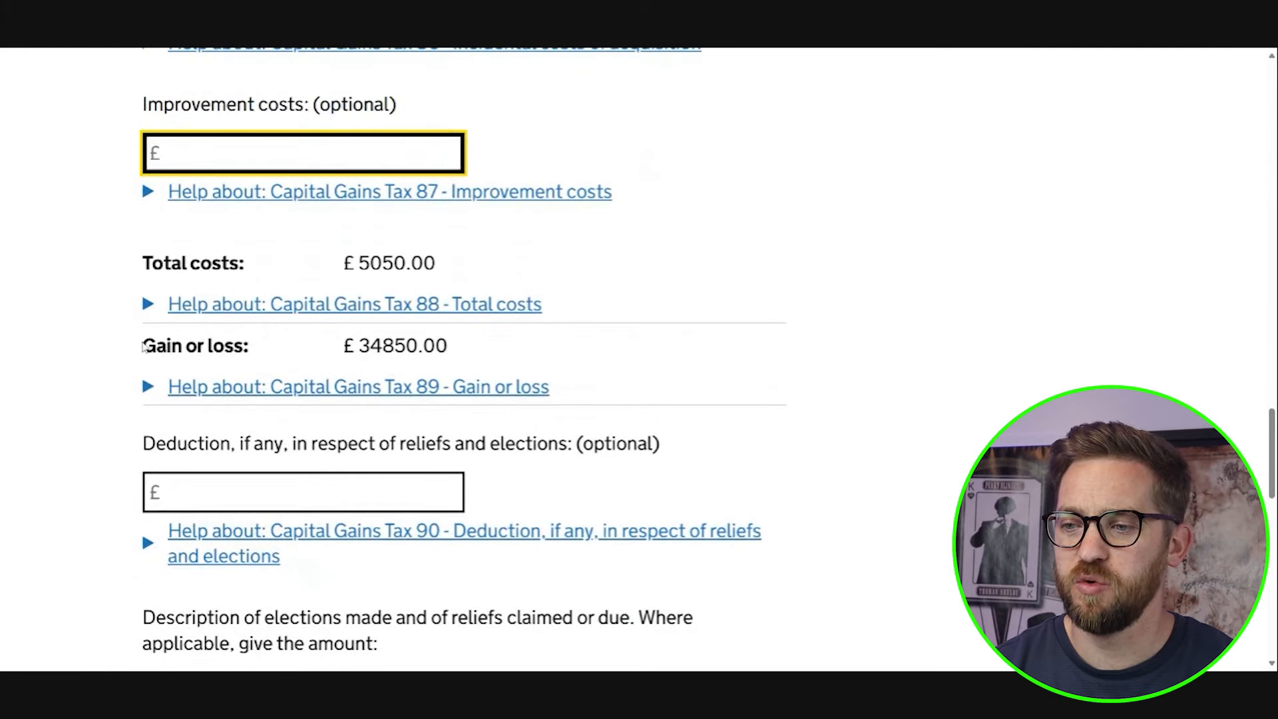
drag(144, 348, 459, 353)
click(472, 363)
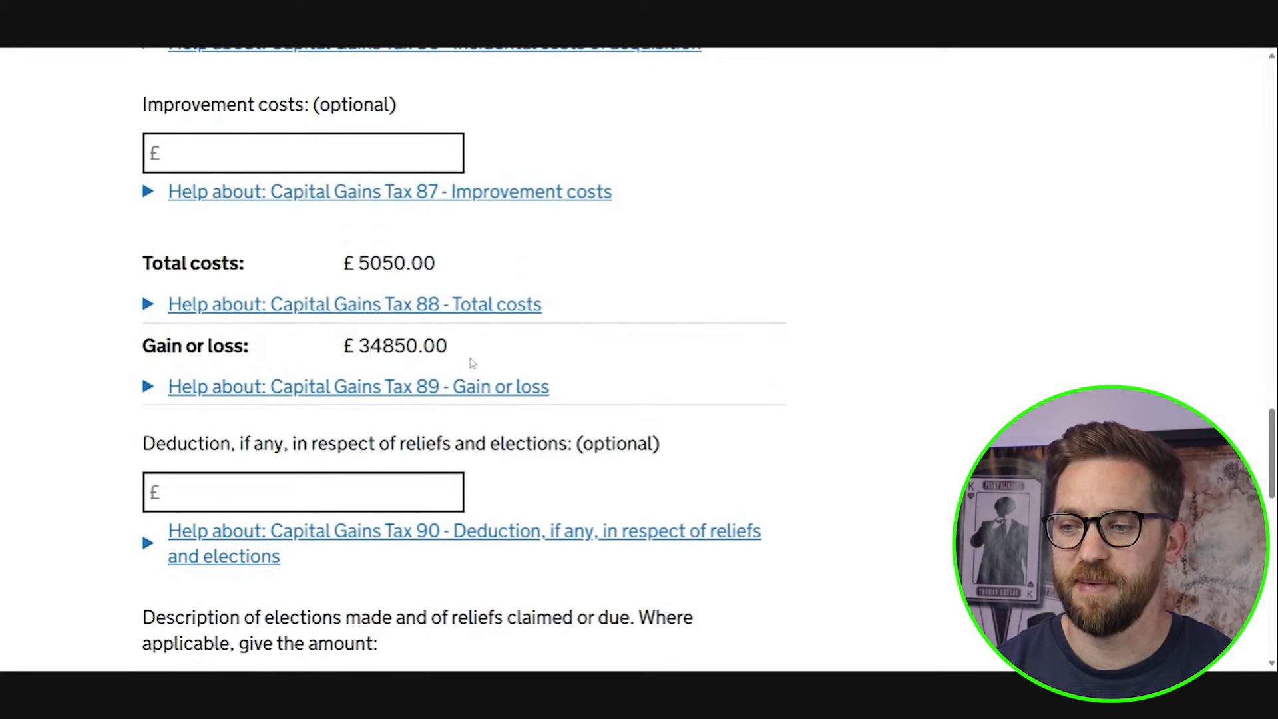
scroll(471, 362, down, 2)
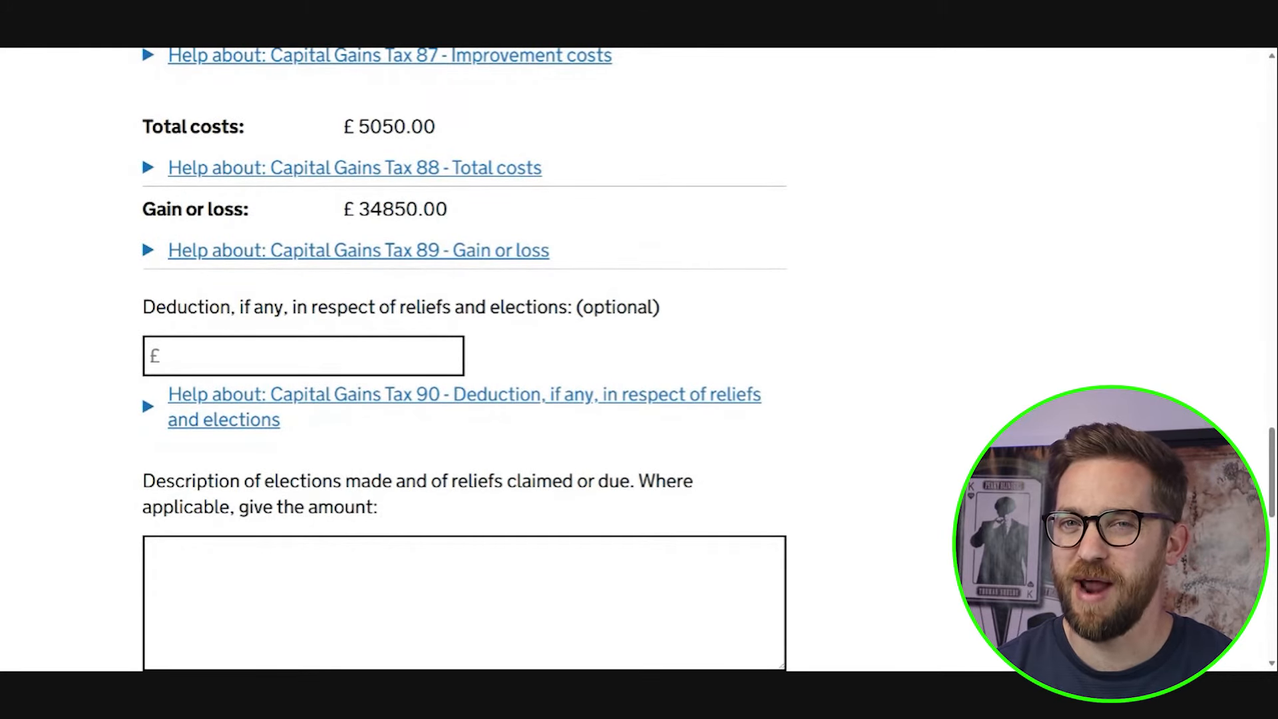
scroll(464, 359, down, 1)
click(276, 290)
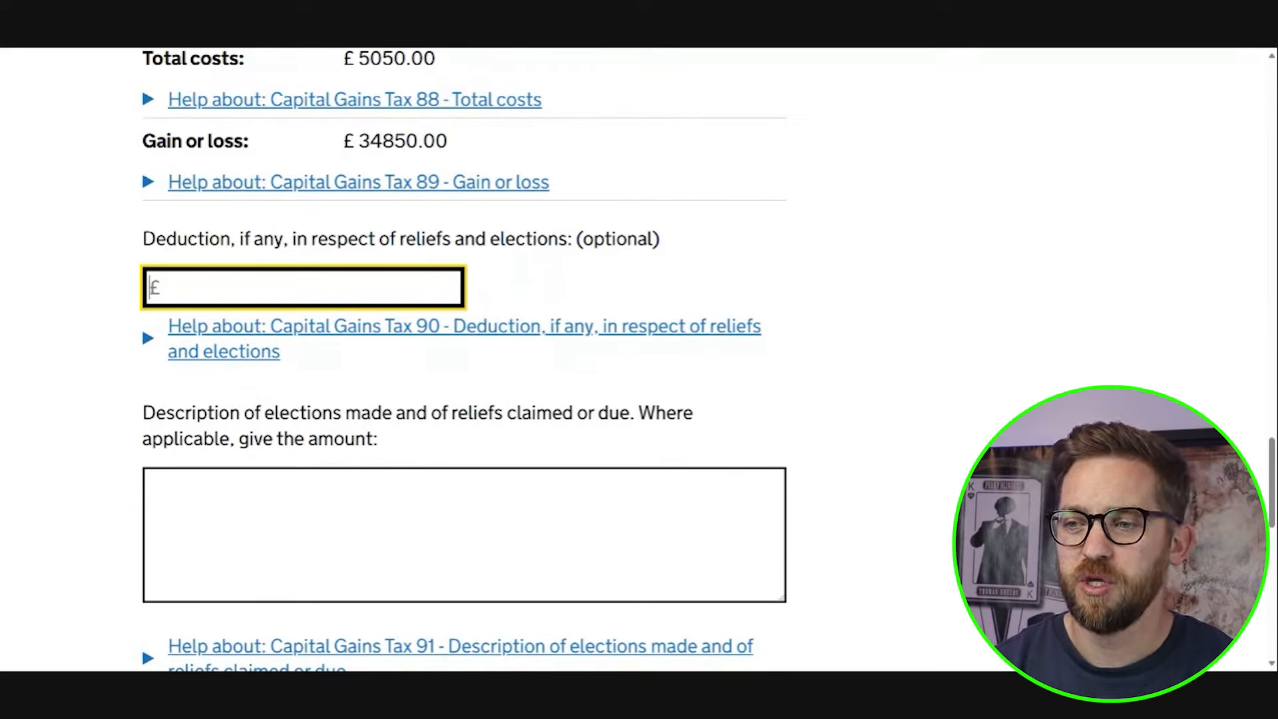
click(305, 495)
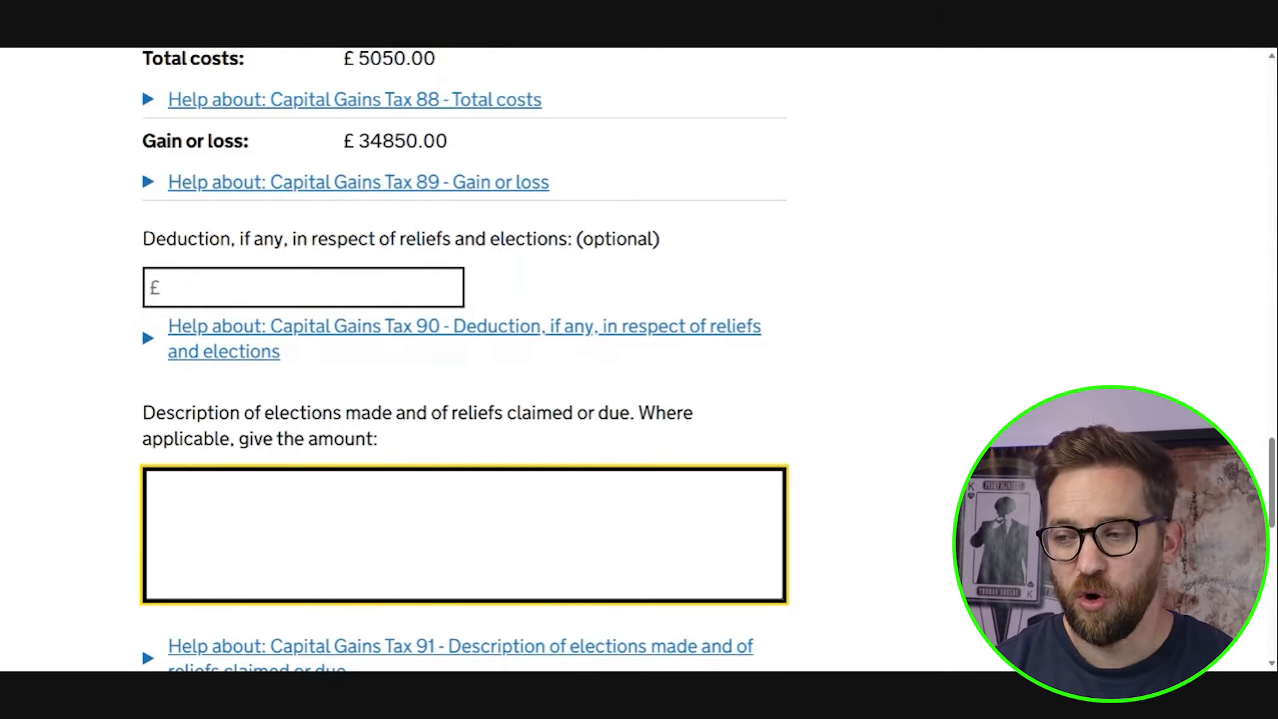
scroll(371, 561, down, 10)
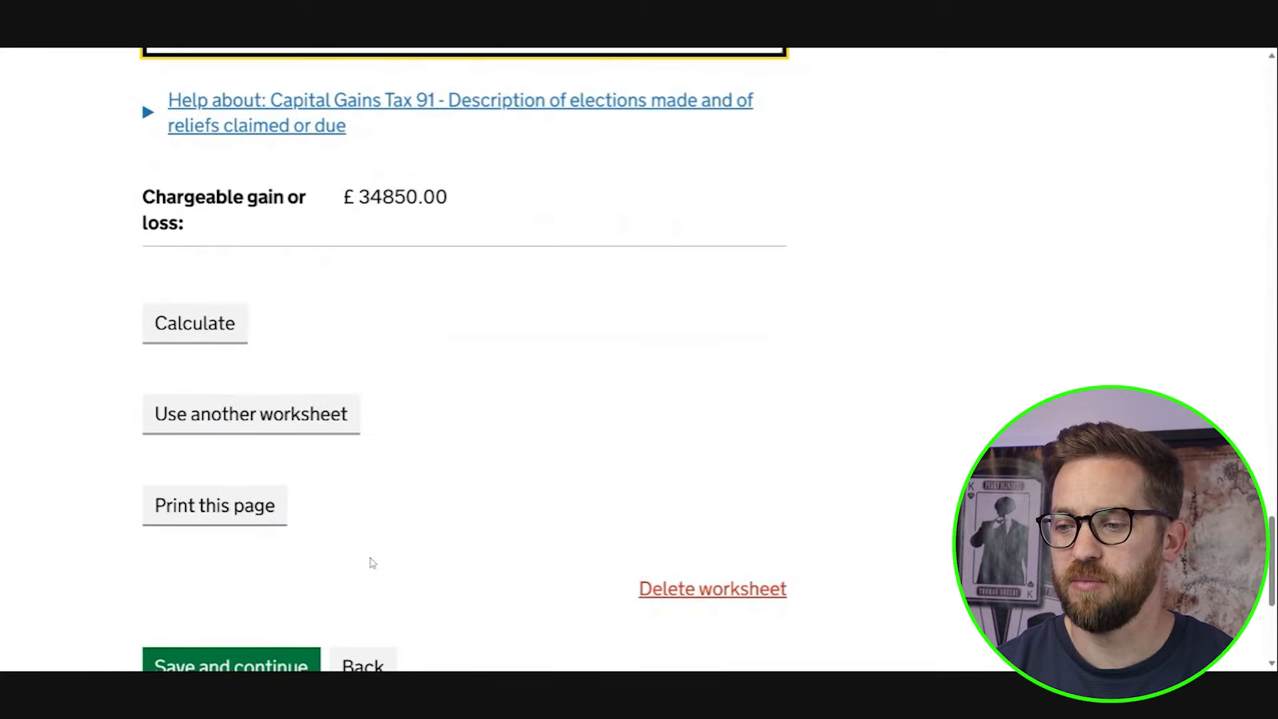
click(233, 463)
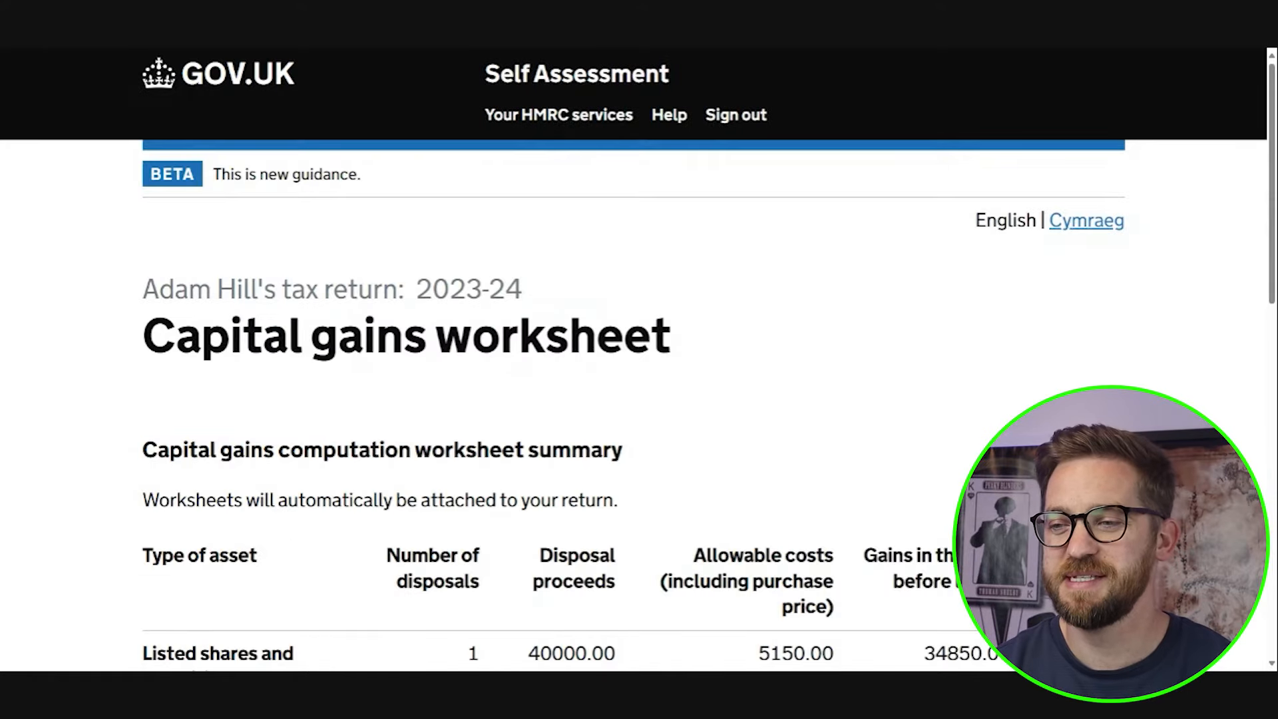
Step: Examine the asset types listed in the capital gains computation worksheet summary
drag(144, 335, 673, 356)
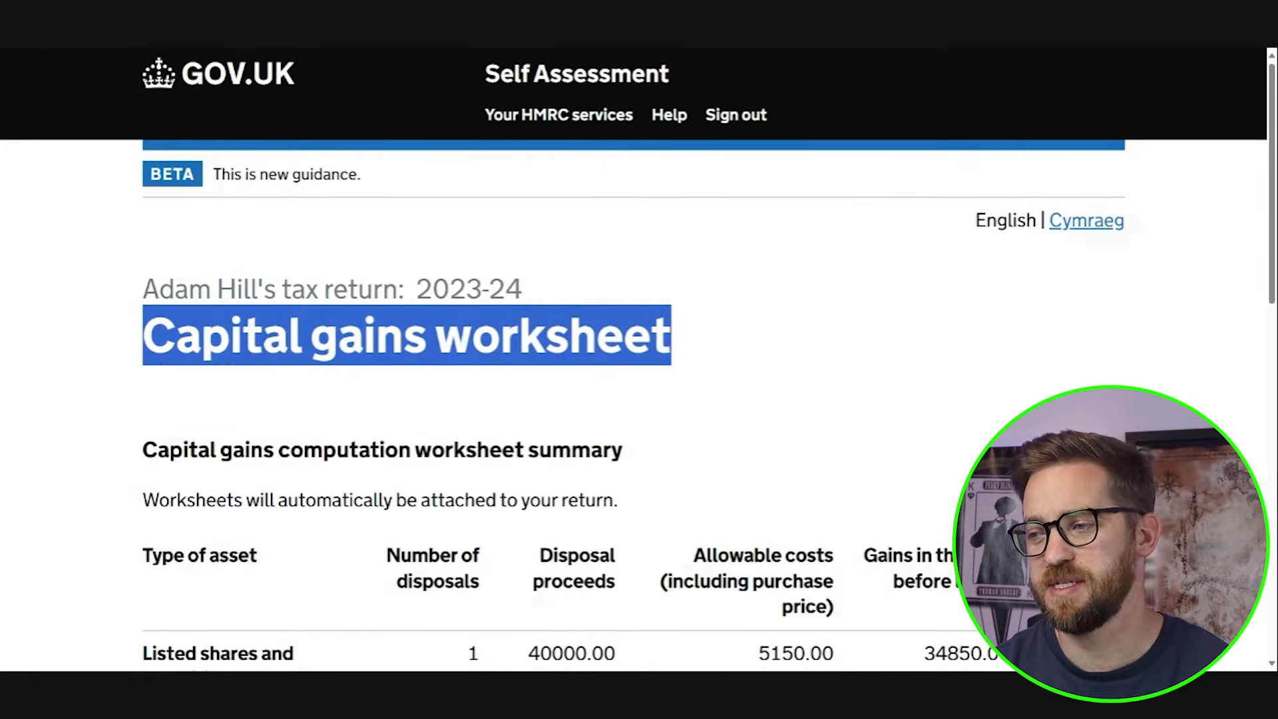
click(559, 434)
scroll(559, 433, down, 6)
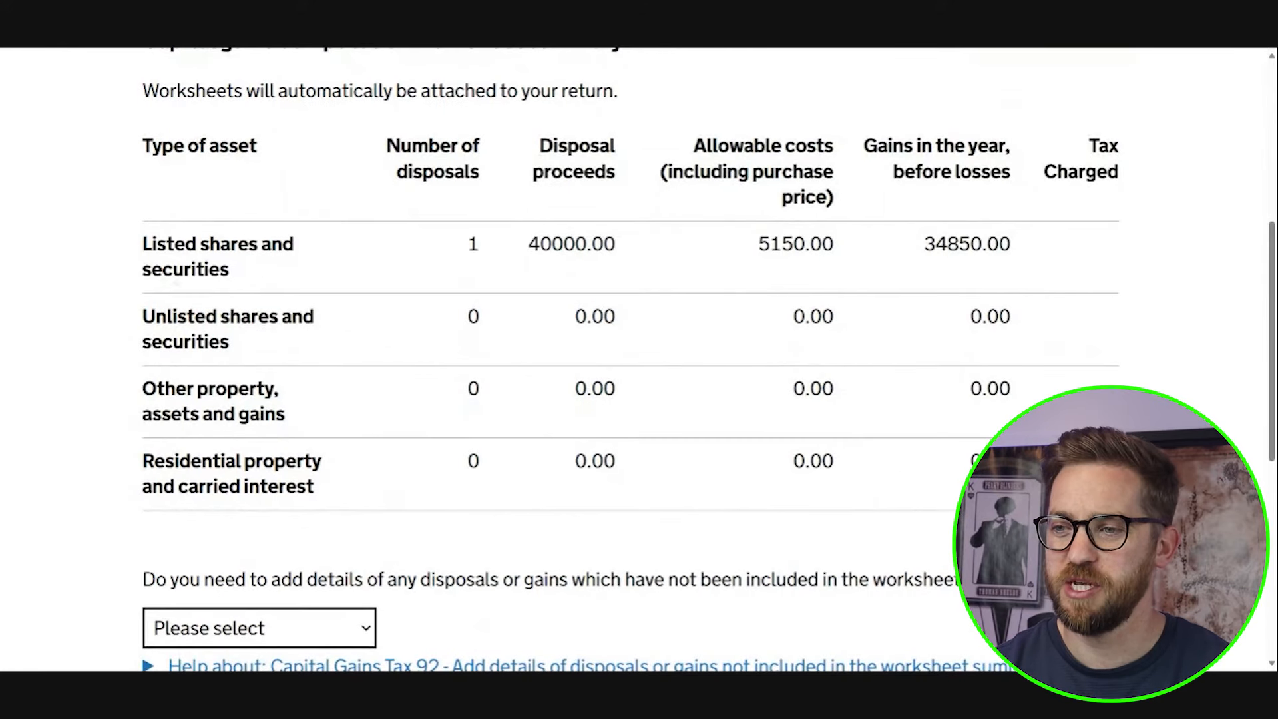
drag(144, 240, 257, 271)
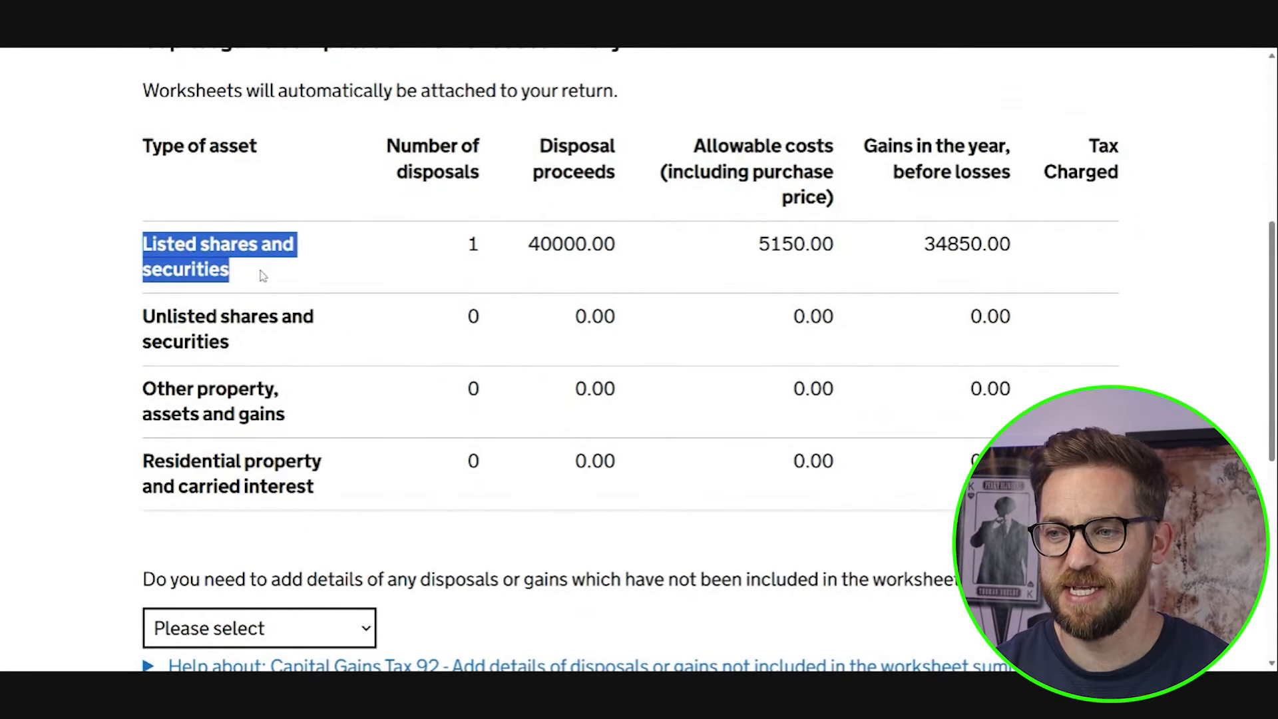
click(263, 274)
drag(143, 309, 309, 326)
click(308, 325)
drag(143, 388, 269, 388)
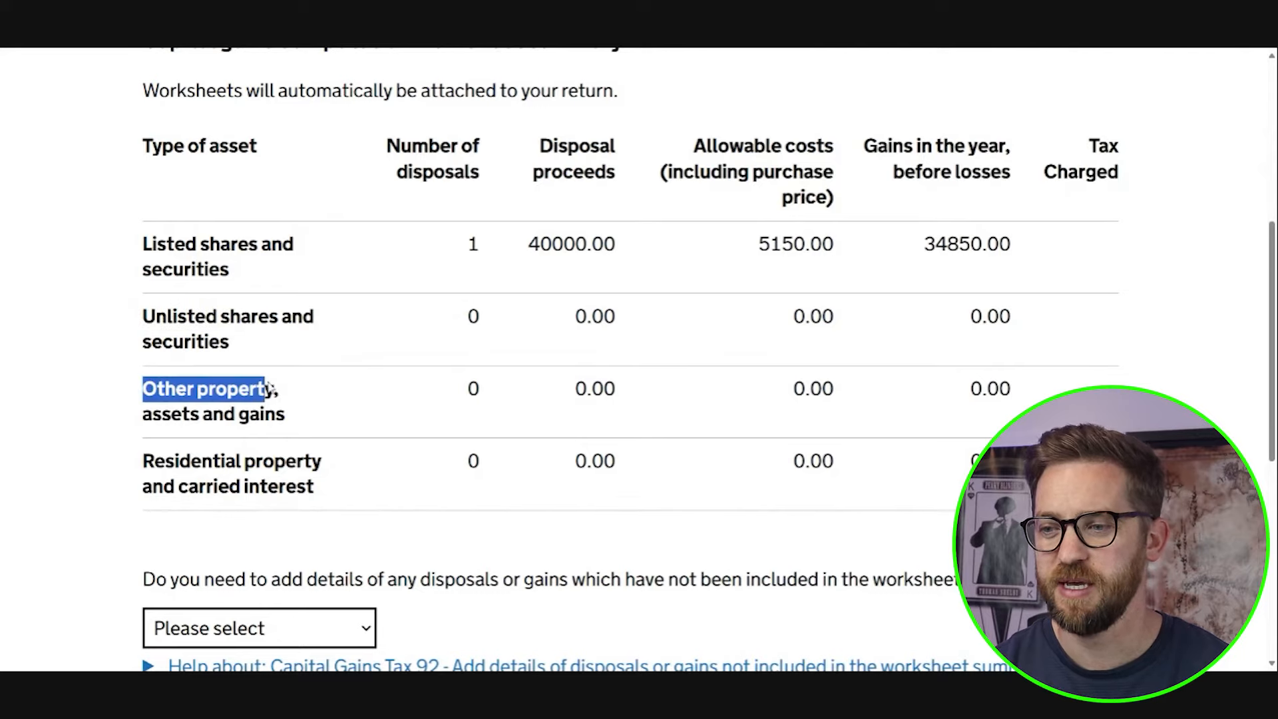
drag(153, 461, 334, 461)
click(334, 461)
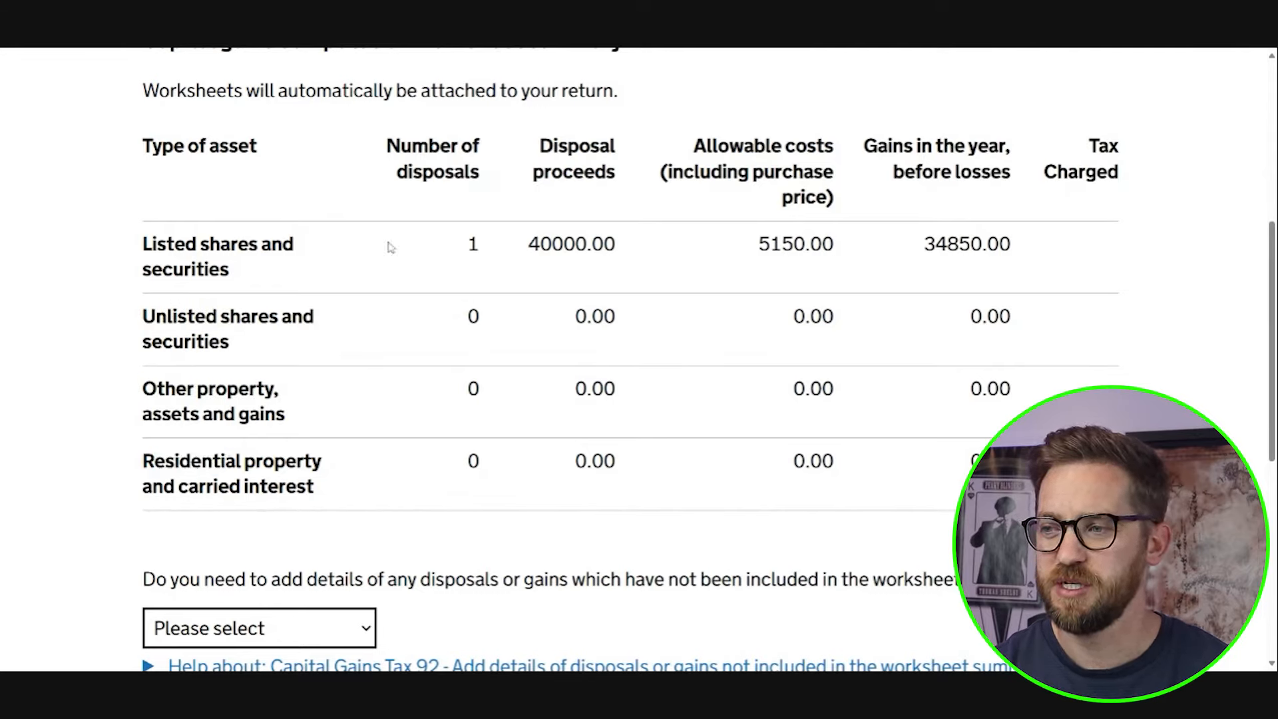
Step: Review the number of disposals, disposal proceeds, allowable costs and gains before losses for listed shares and securities
double_click(475, 244)
double_click(572, 245)
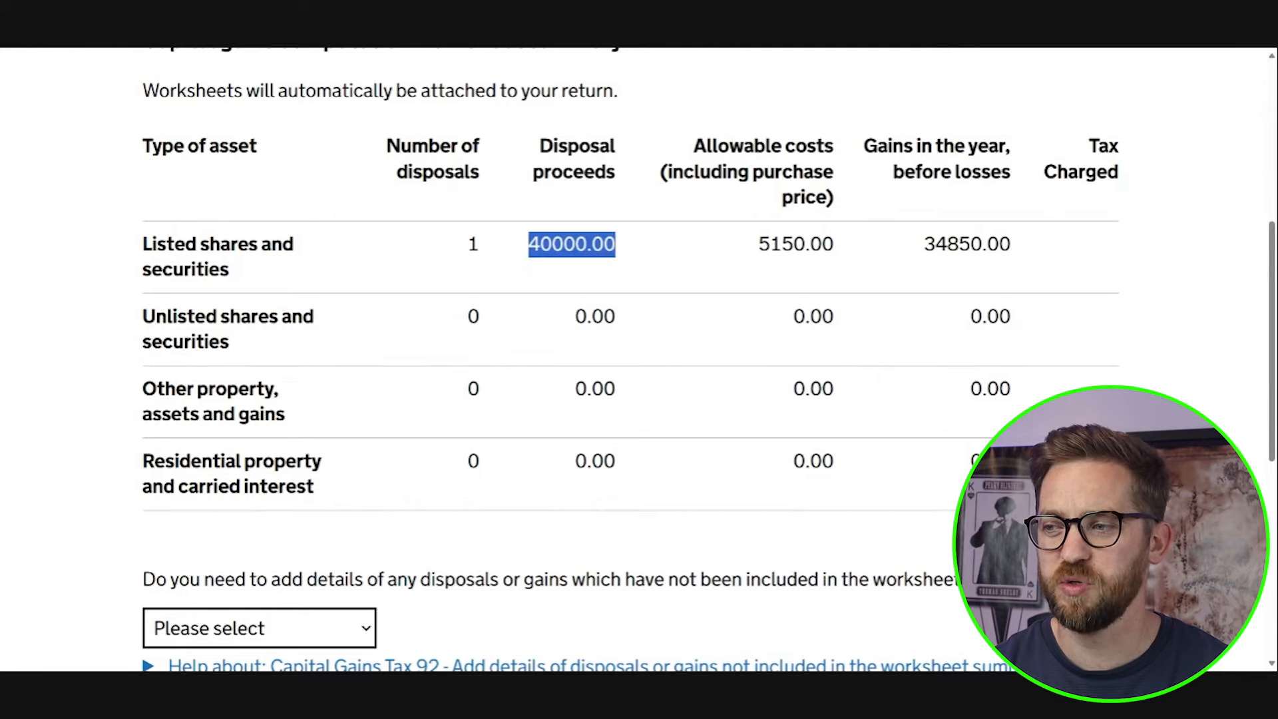
click(573, 248)
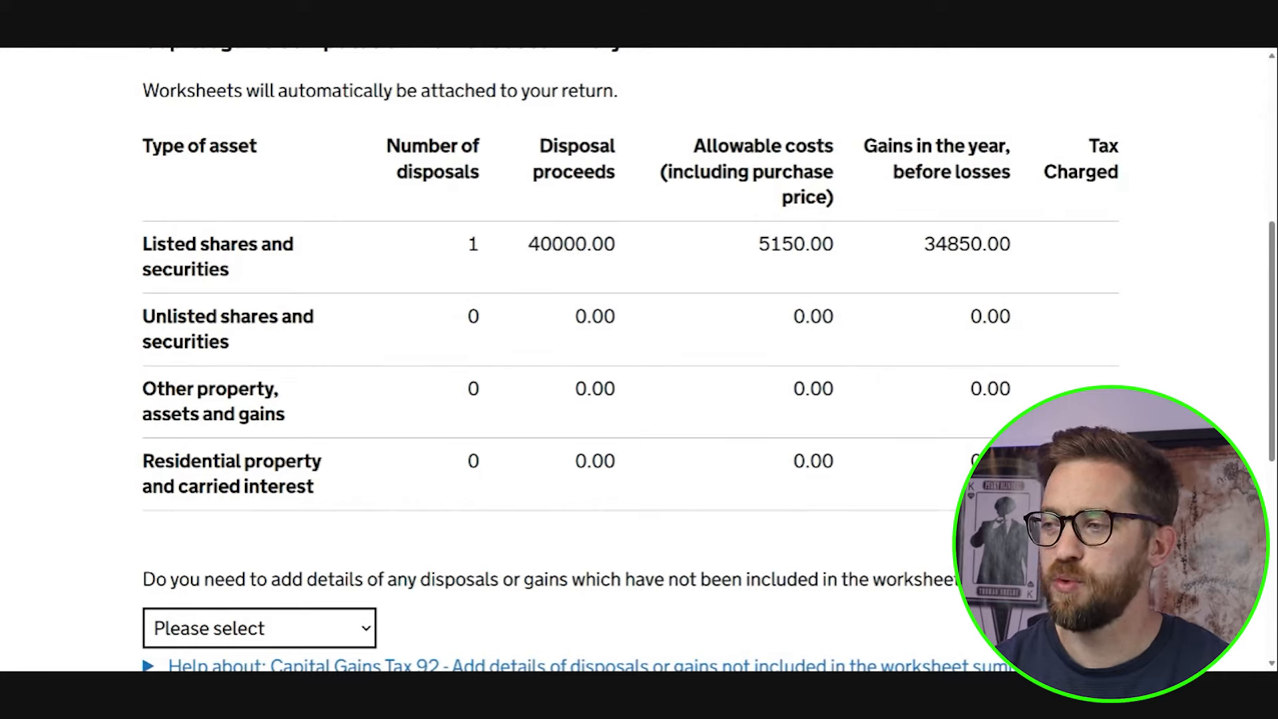
drag(758, 244, 832, 251)
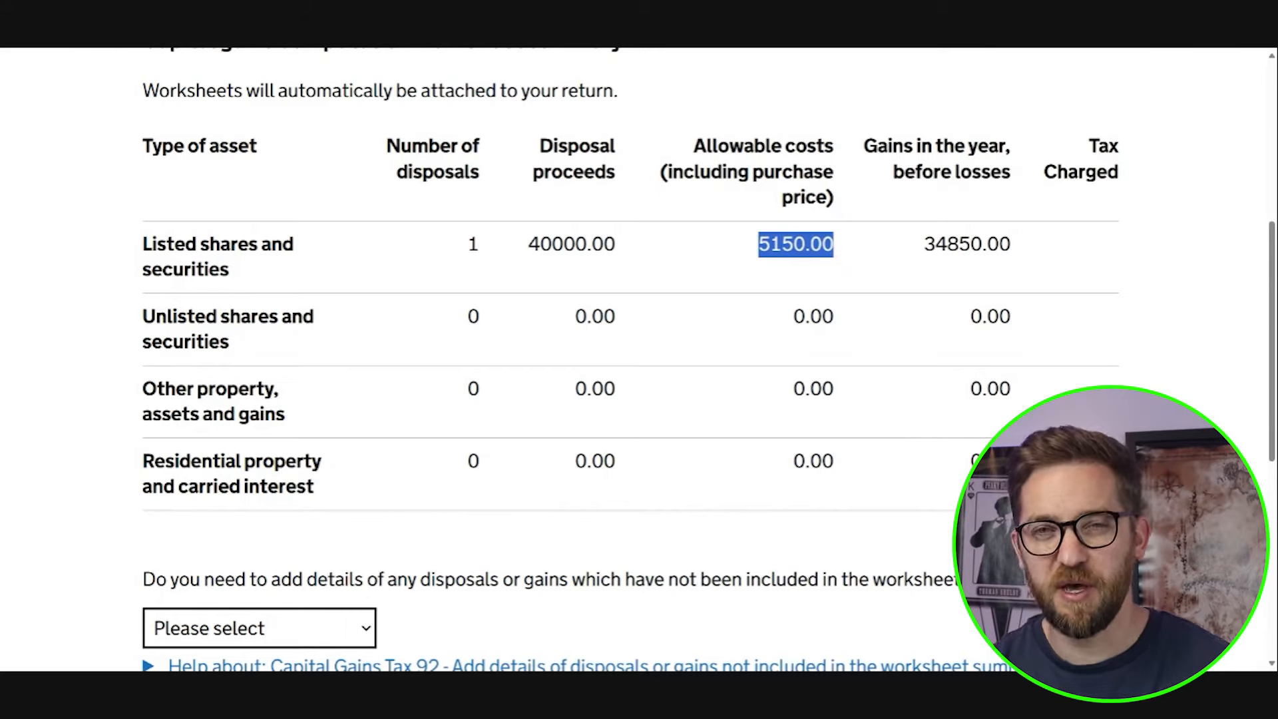
click(832, 252)
drag(770, 246, 805, 246)
click(833, 250)
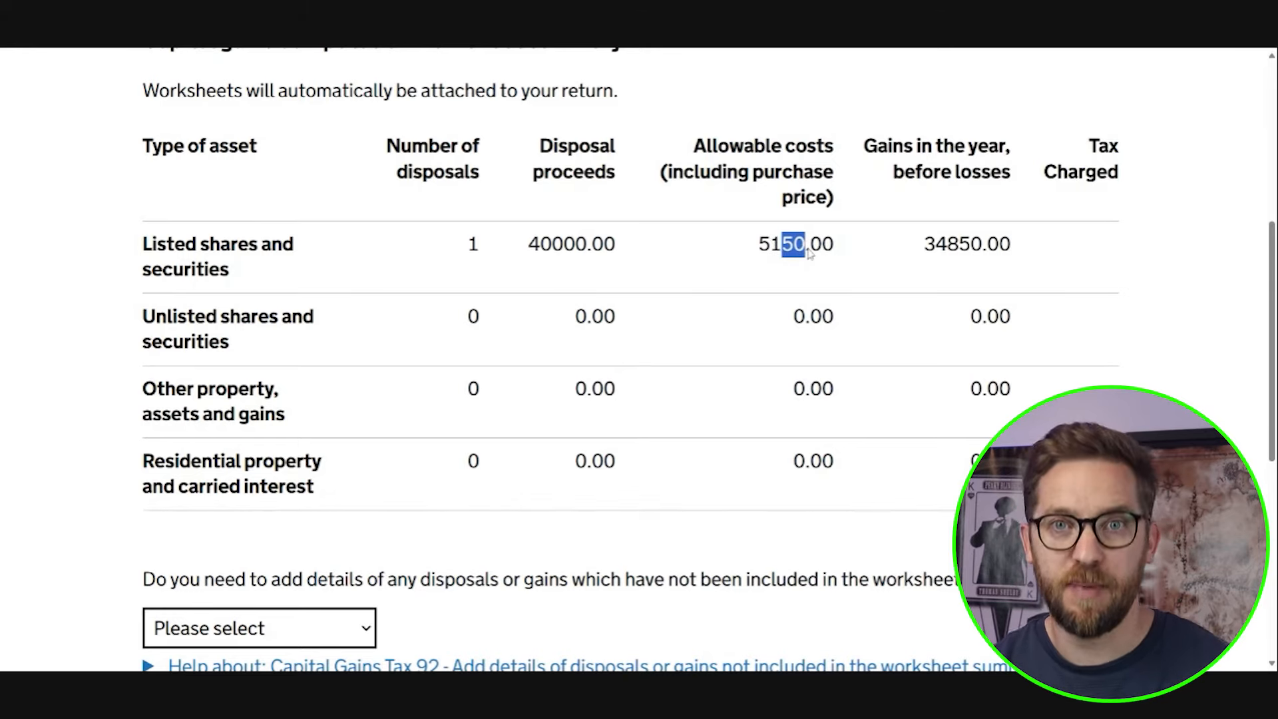
click(840, 252)
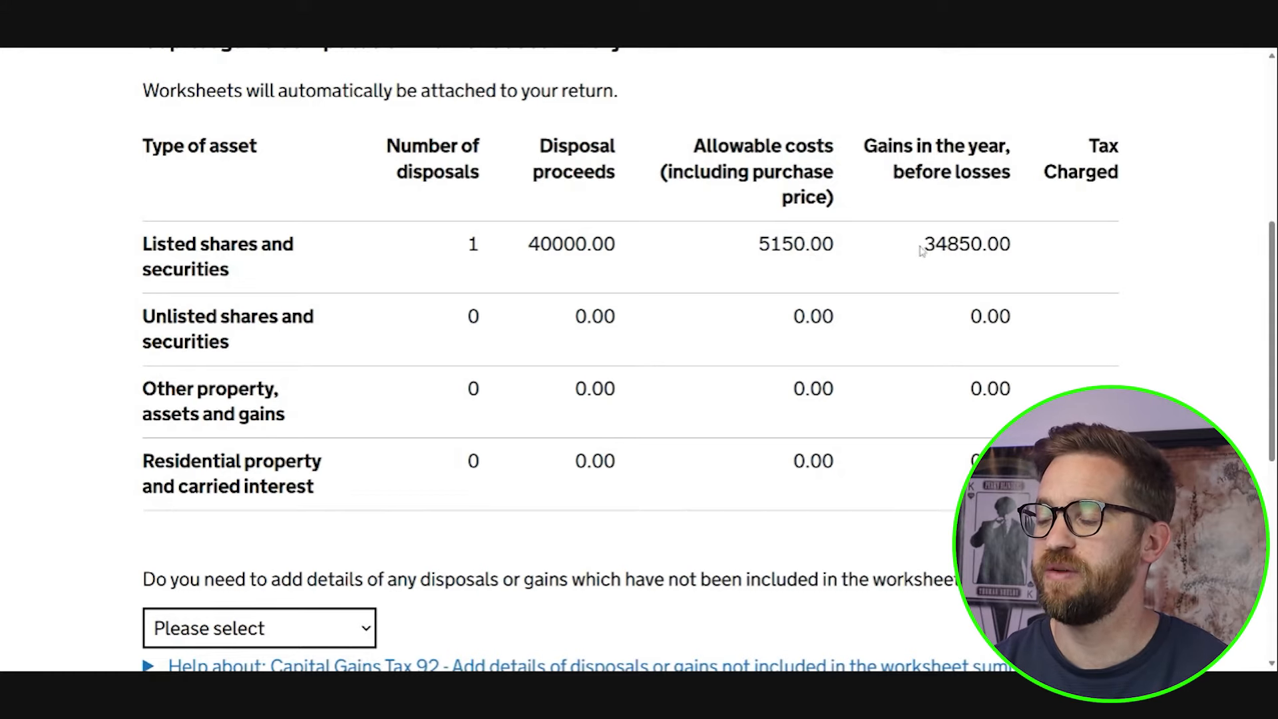
drag(921, 249, 1011, 246)
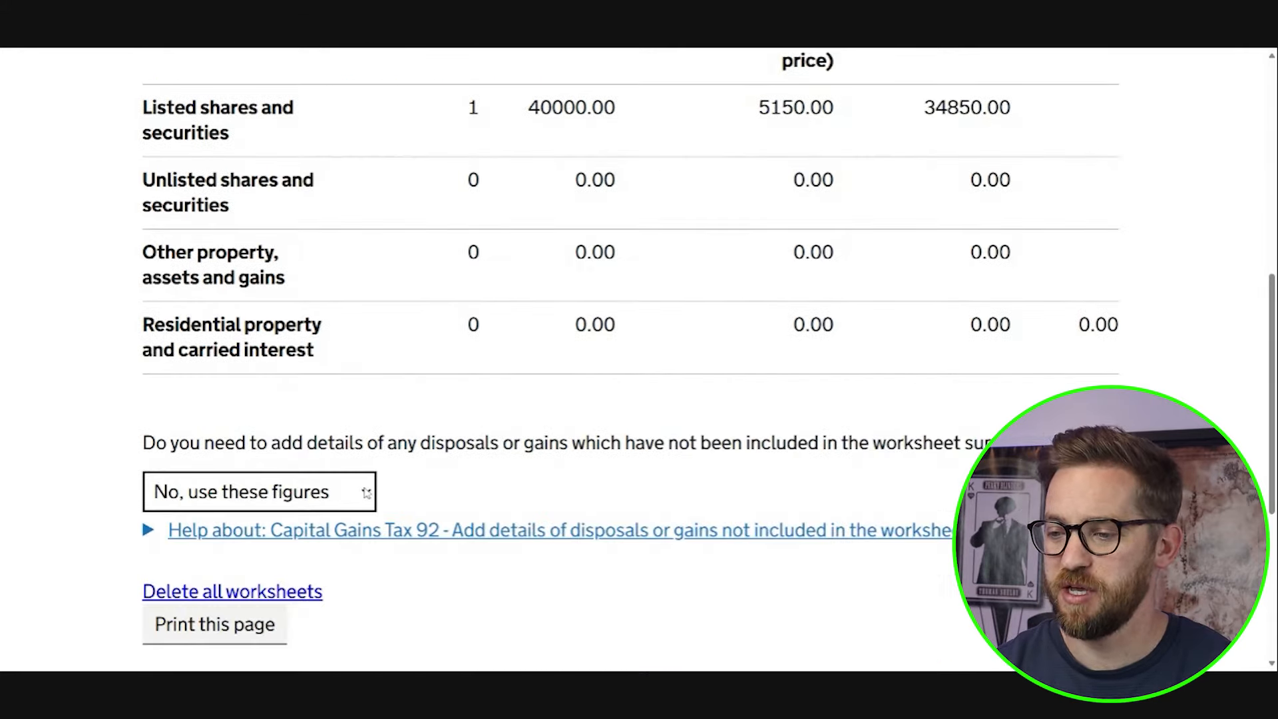
Step: Answer "No, use these figures" to adding details of disposals or gains missing from the worksheet summary
click(366, 492)
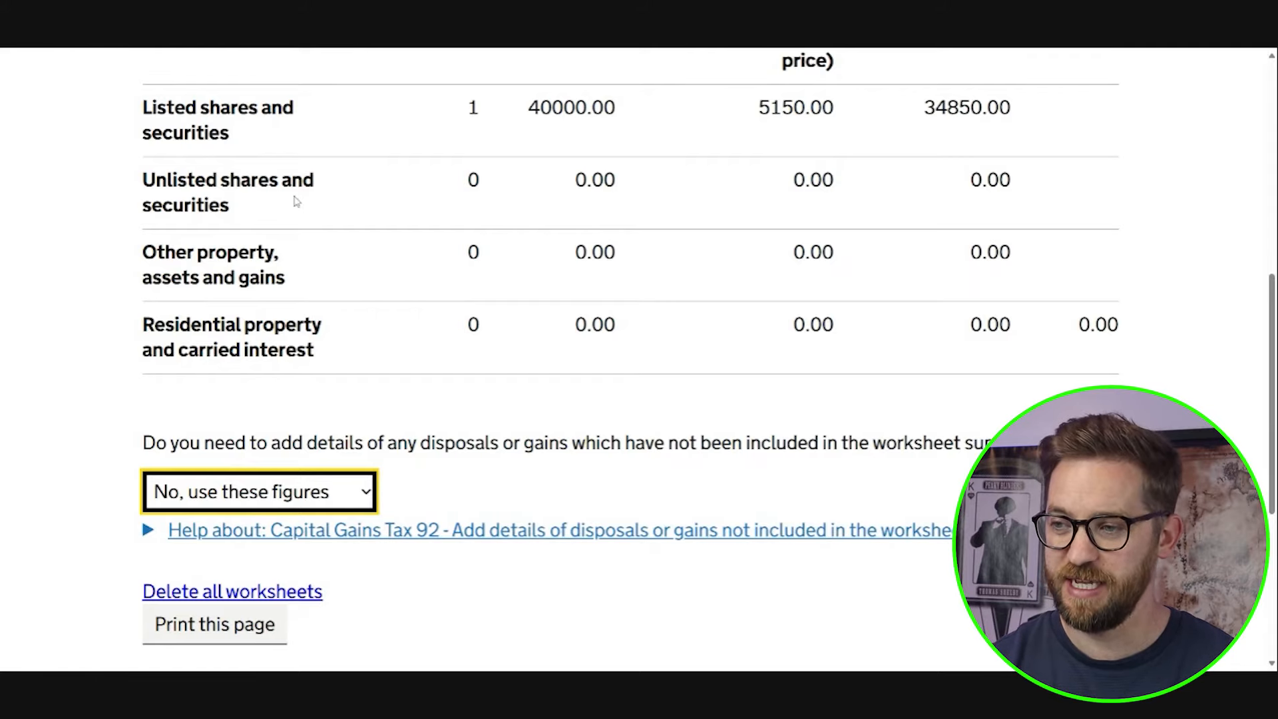
scroll(296, 202, down, 2)
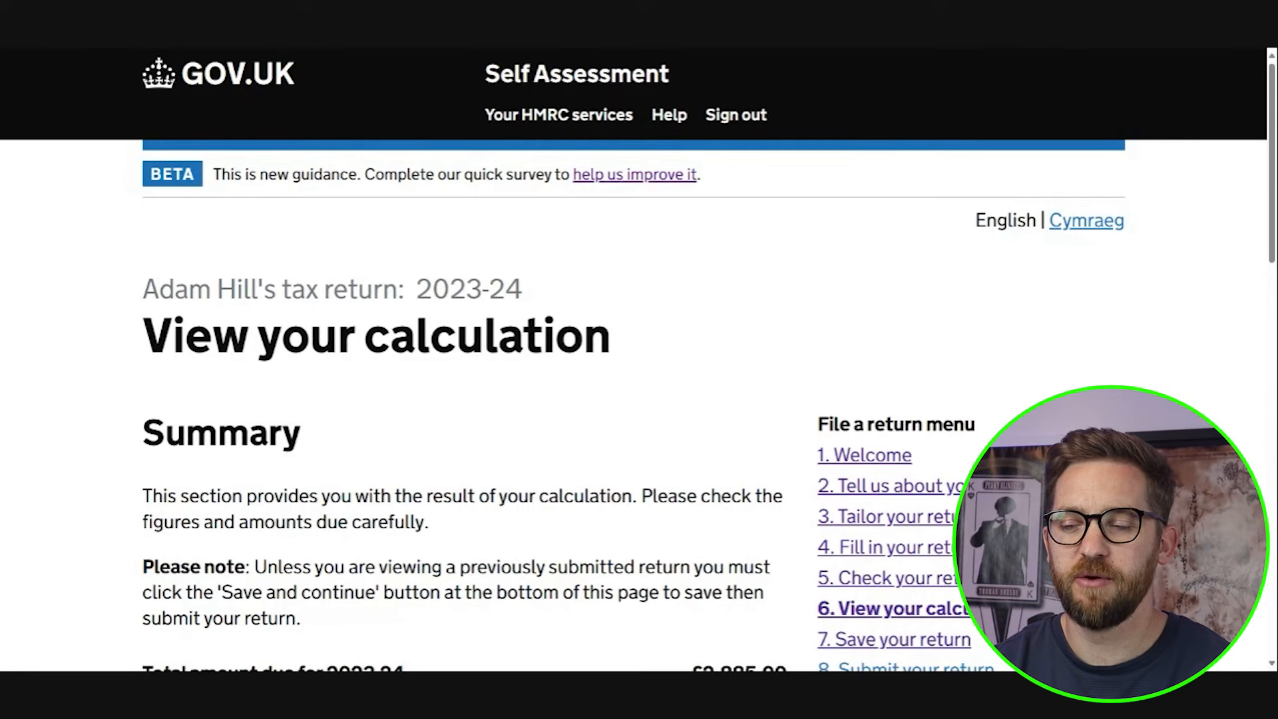
Step: Review the total amount due for 2023-24 and the first payment on account for 2024-25 in the calculation summary
drag(144, 432, 301, 433)
click(432, 461)
scroll(433, 461, down, 5)
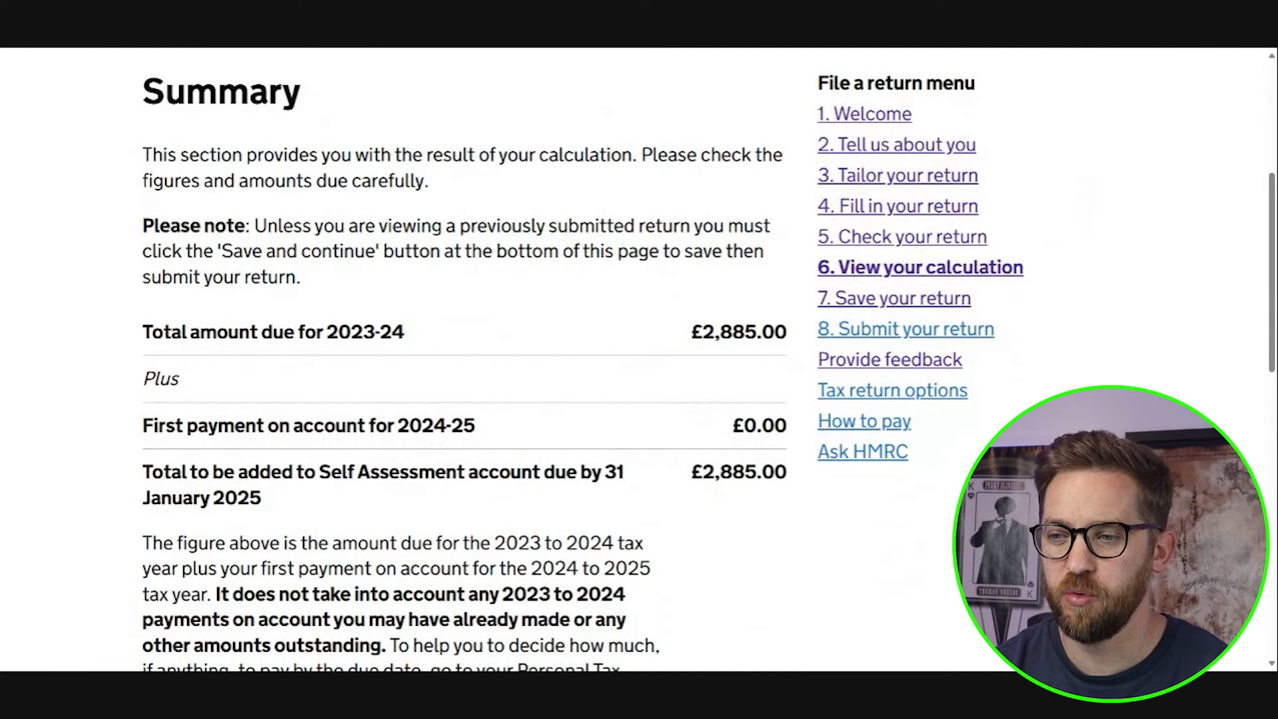
drag(142, 331, 789, 339)
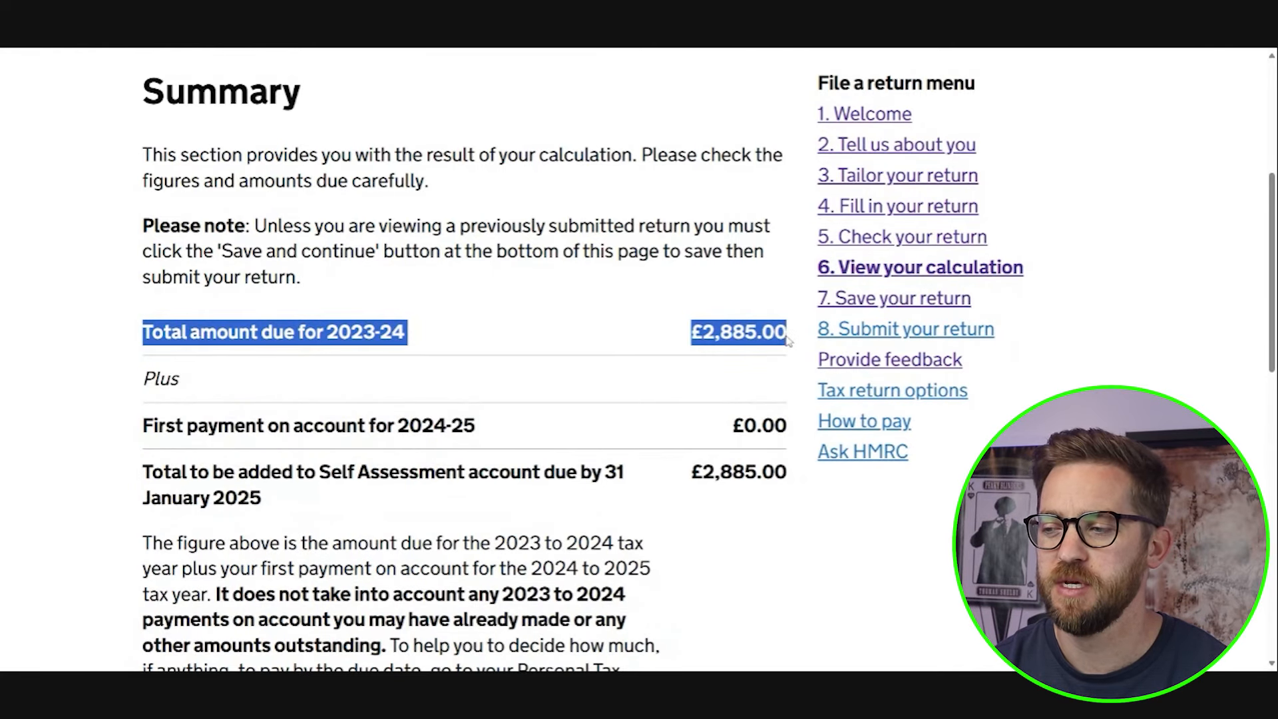
click(789, 339)
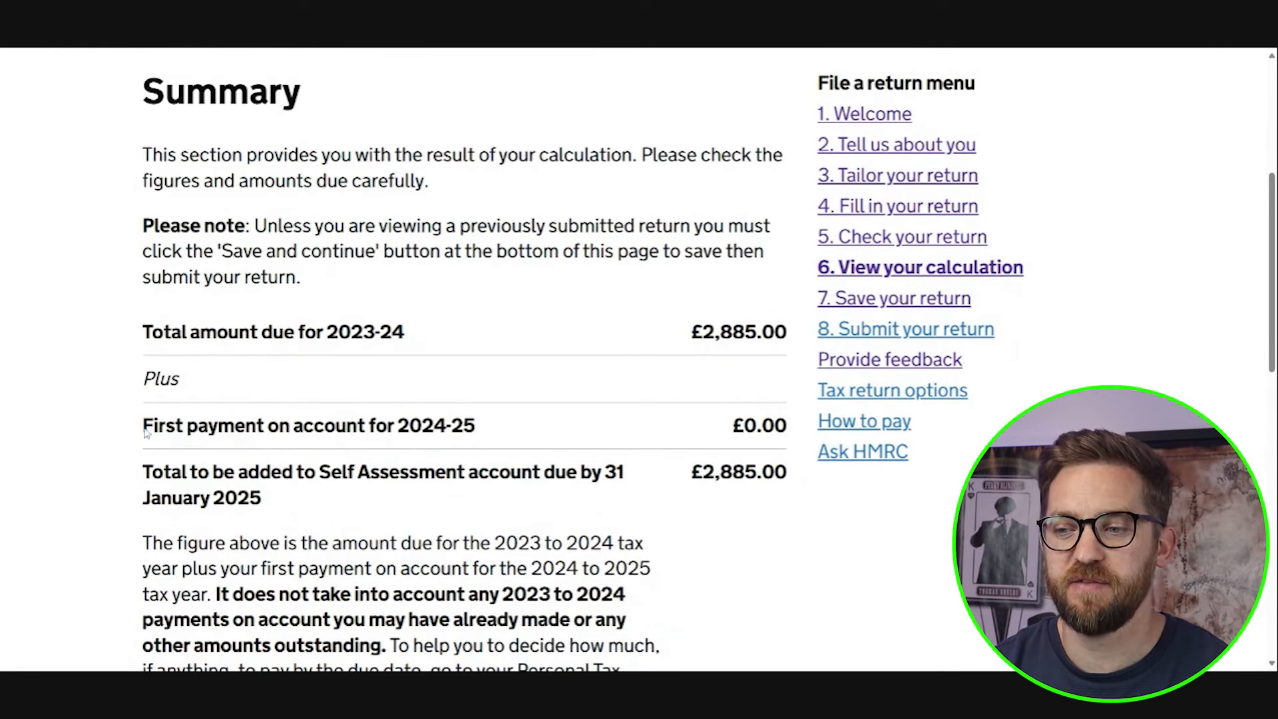
drag(145, 431, 492, 431)
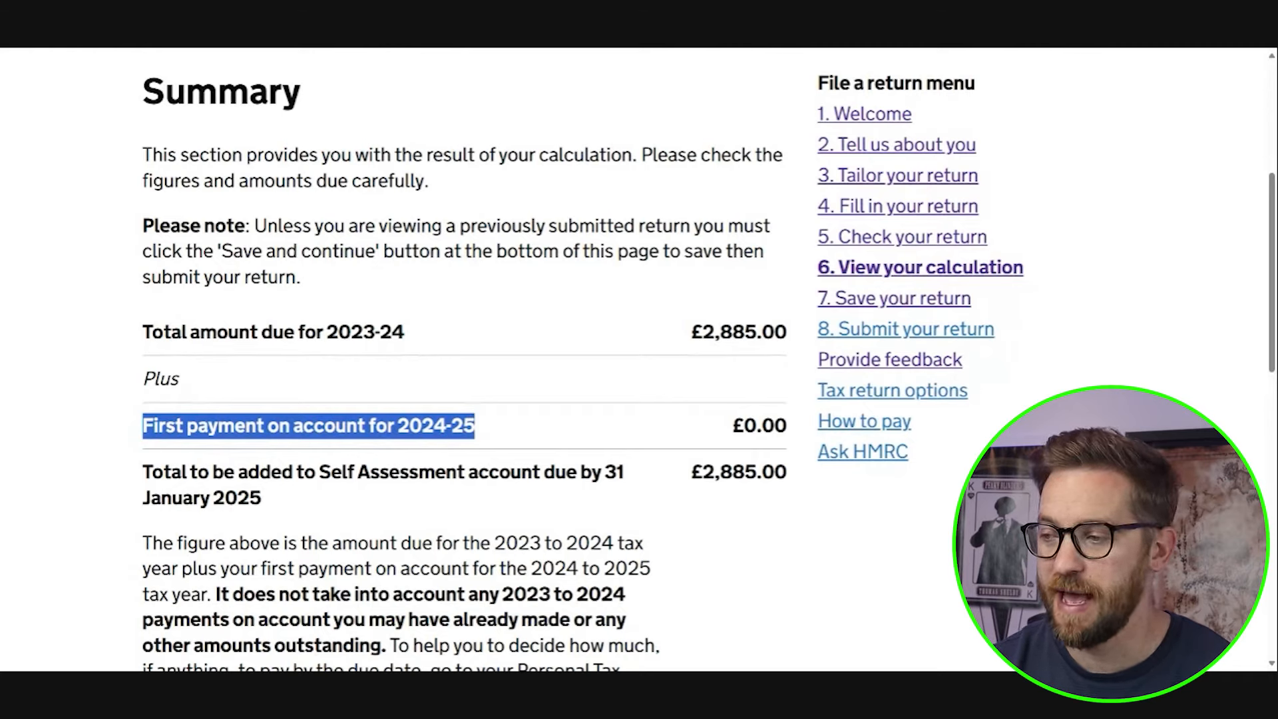
click(683, 341)
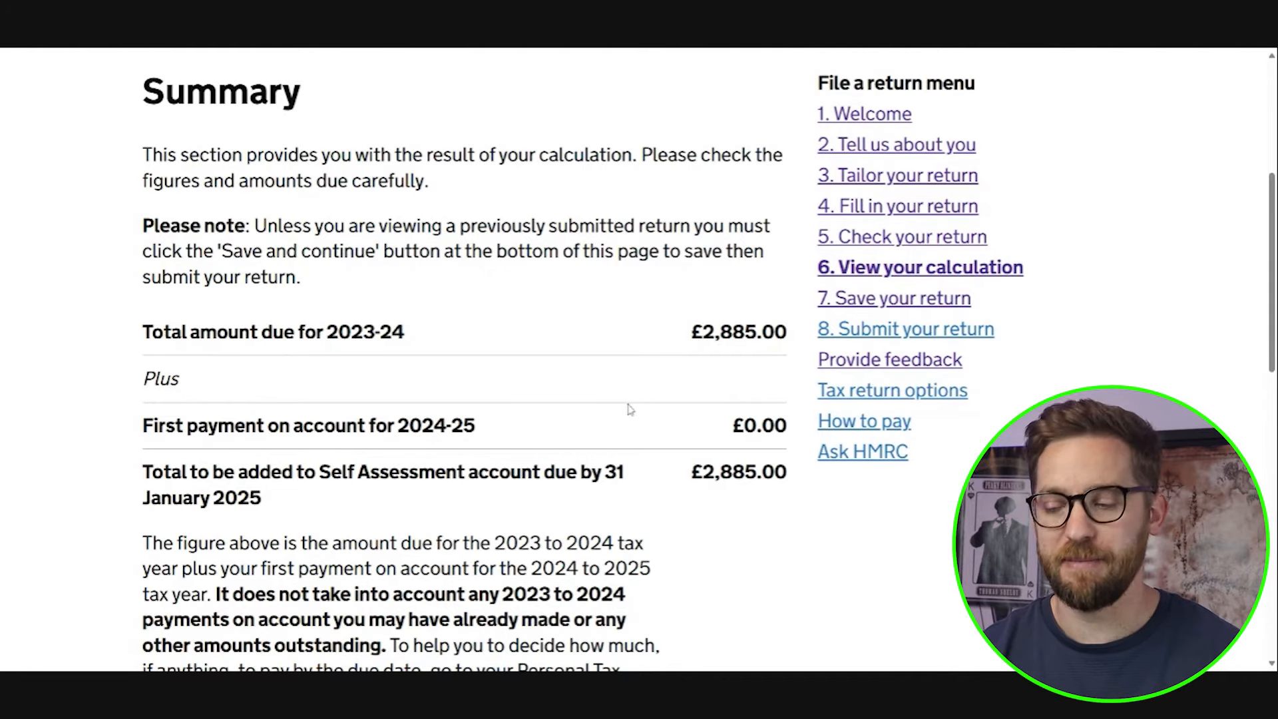
Step: Open the full printable tax calculation from the end of the calculation summary
scroll(399, 443, down, 2)
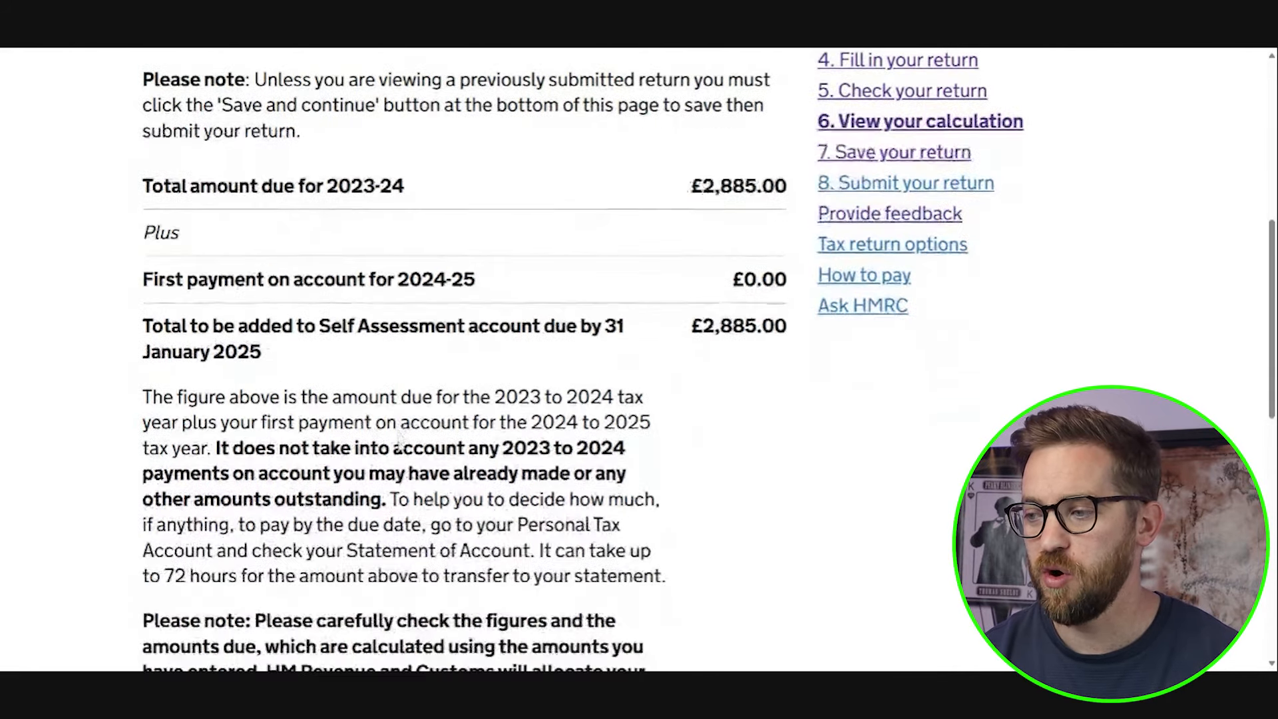
scroll(399, 435, down, 8)
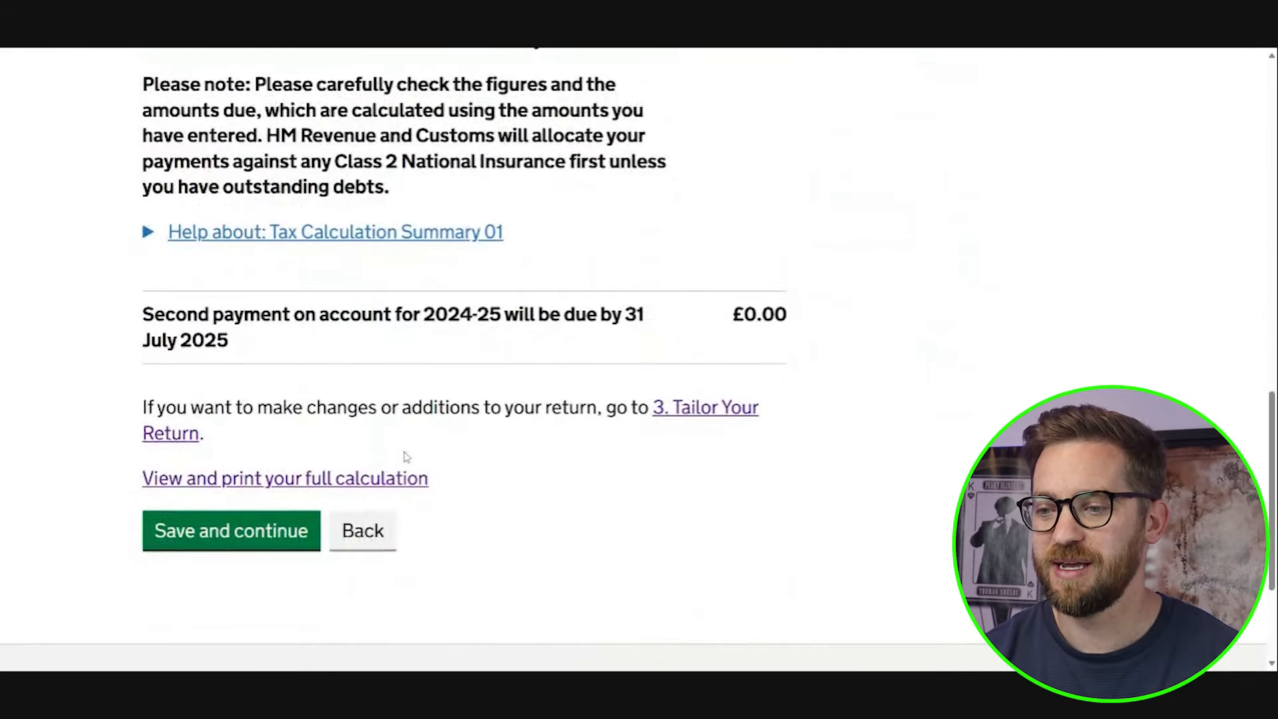
click(336, 479)
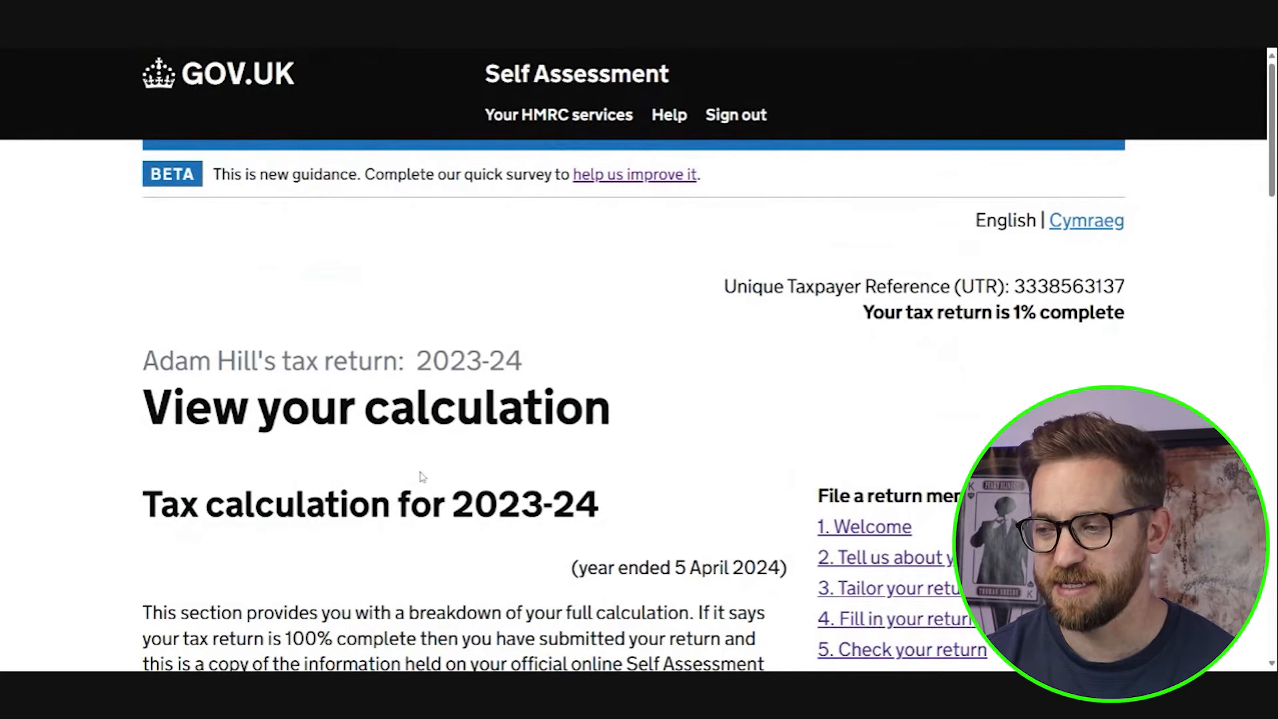
Step: Check the Personal Allowance and total income in the full 2023-24 tax calculation
scroll(420, 477, down, 3)
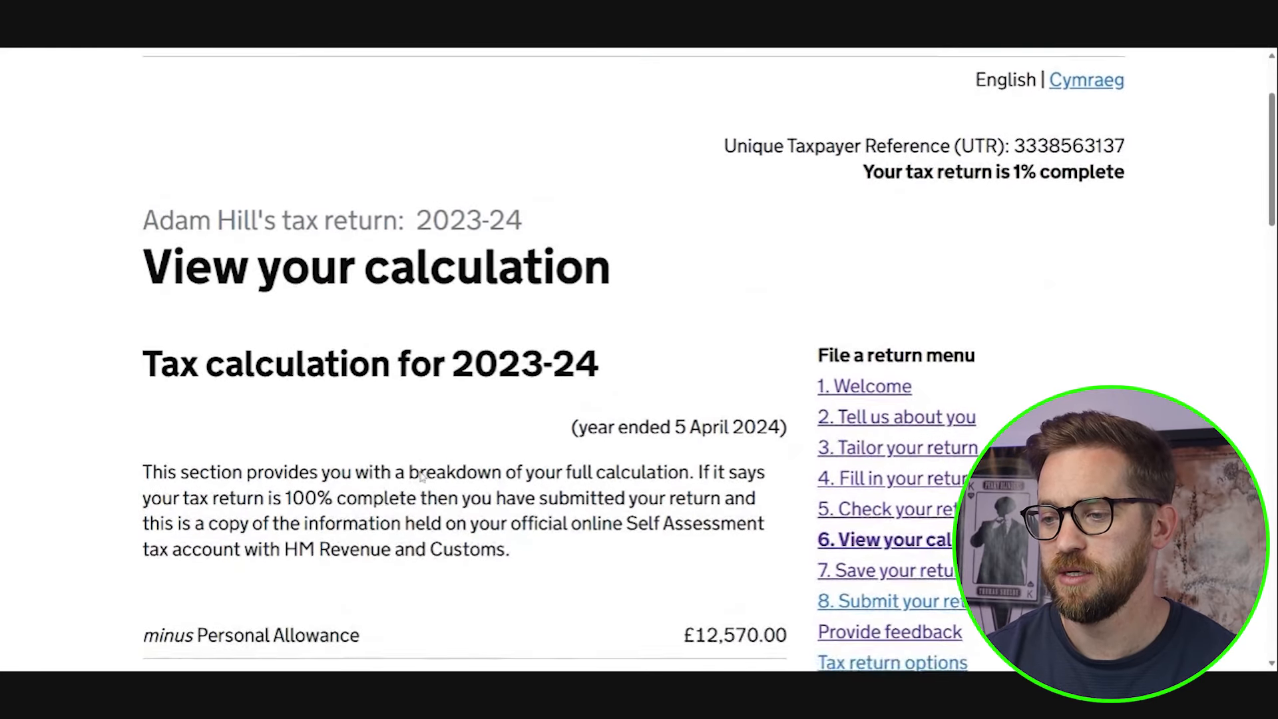
scroll(420, 476, down, 4)
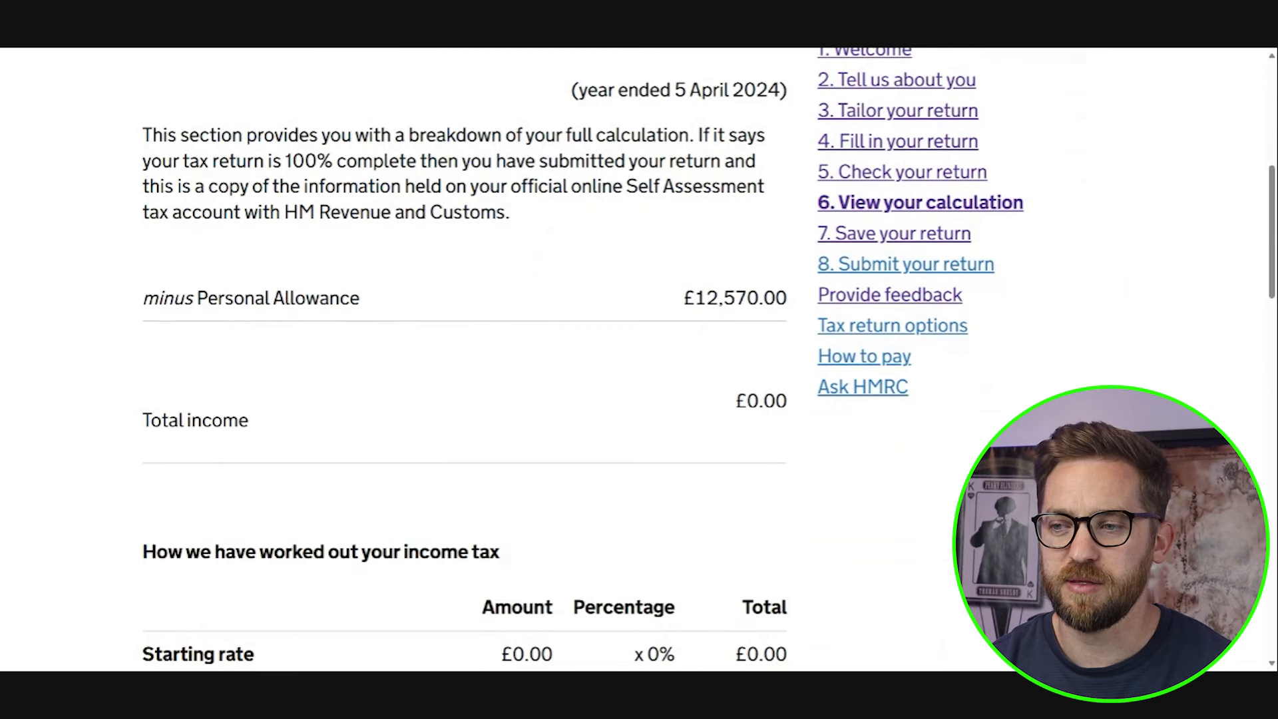
drag(143, 298, 795, 402)
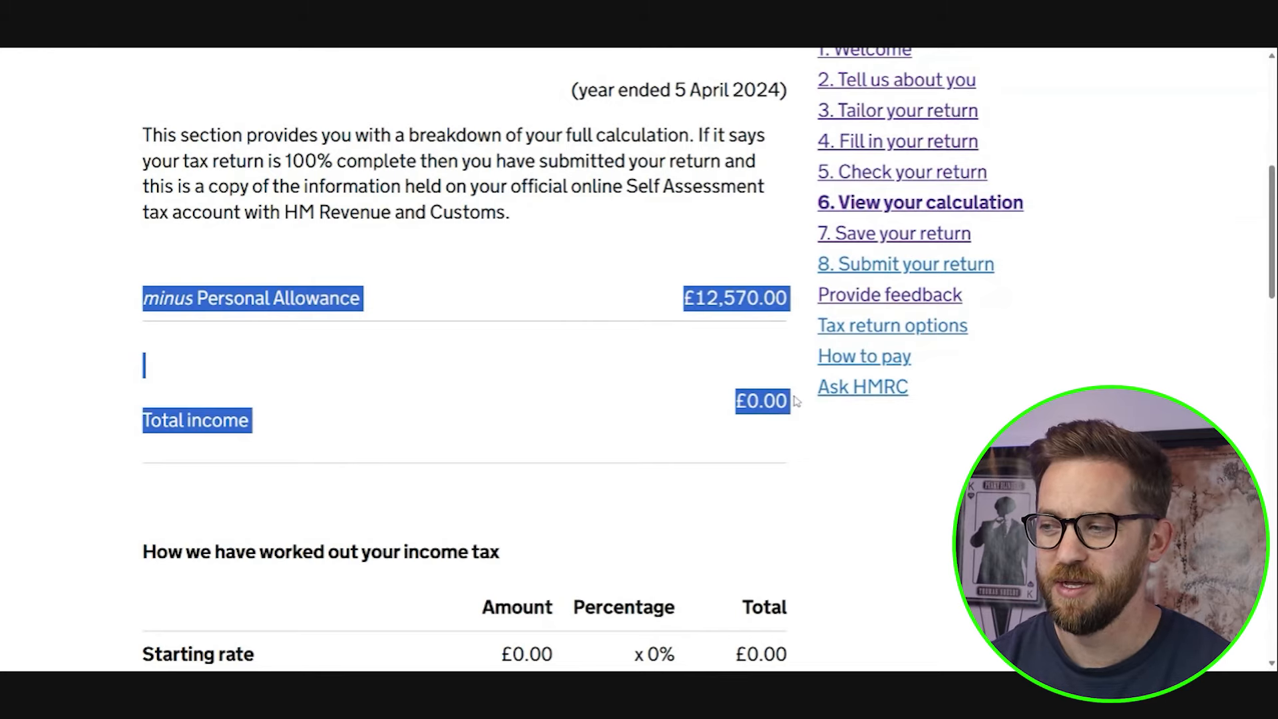
click(523, 293)
Step: Examine how the income tax is worked out across the rate bands, including the Income Tax due
scroll(527, 392, down, 3)
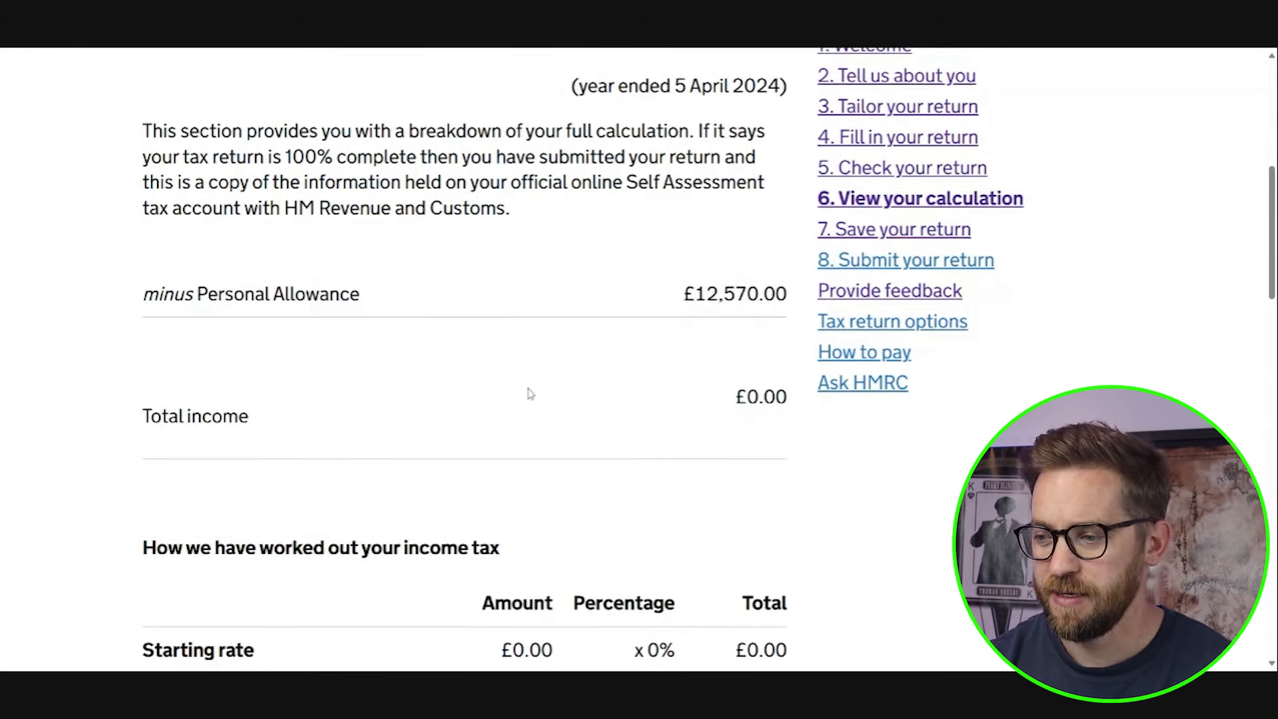
scroll(528, 393, down, 3)
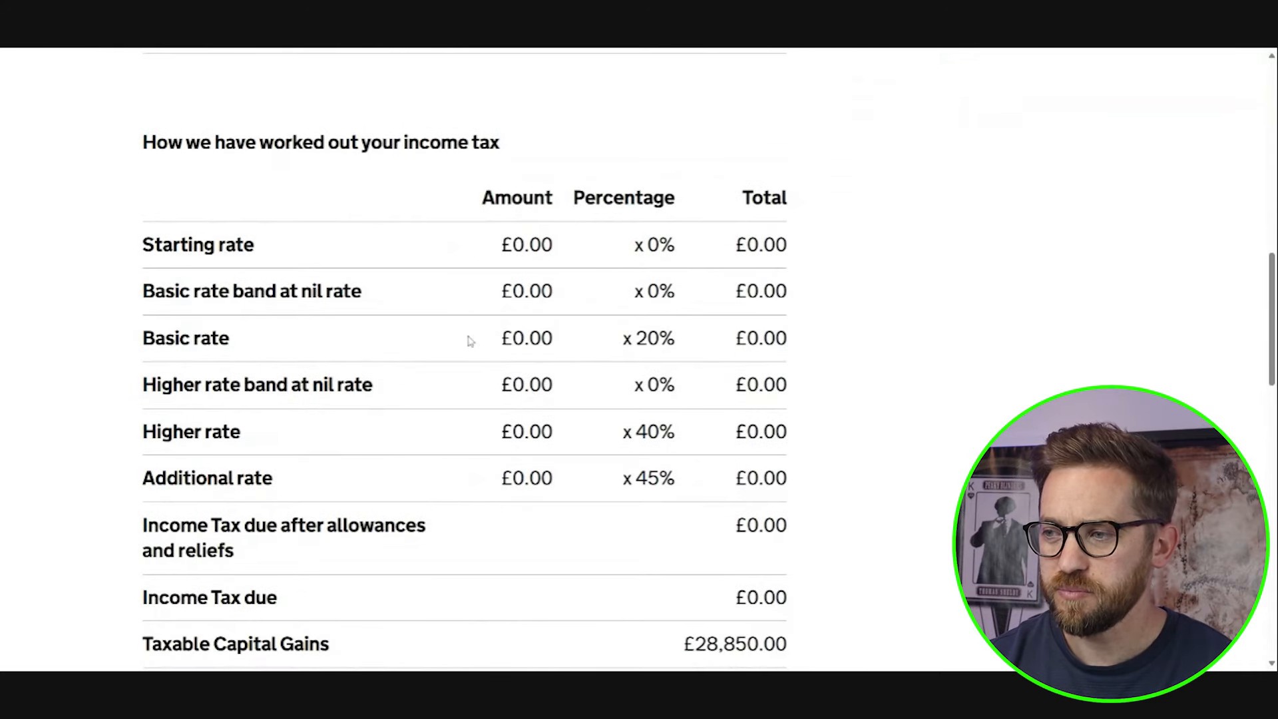
drag(143, 141, 796, 536)
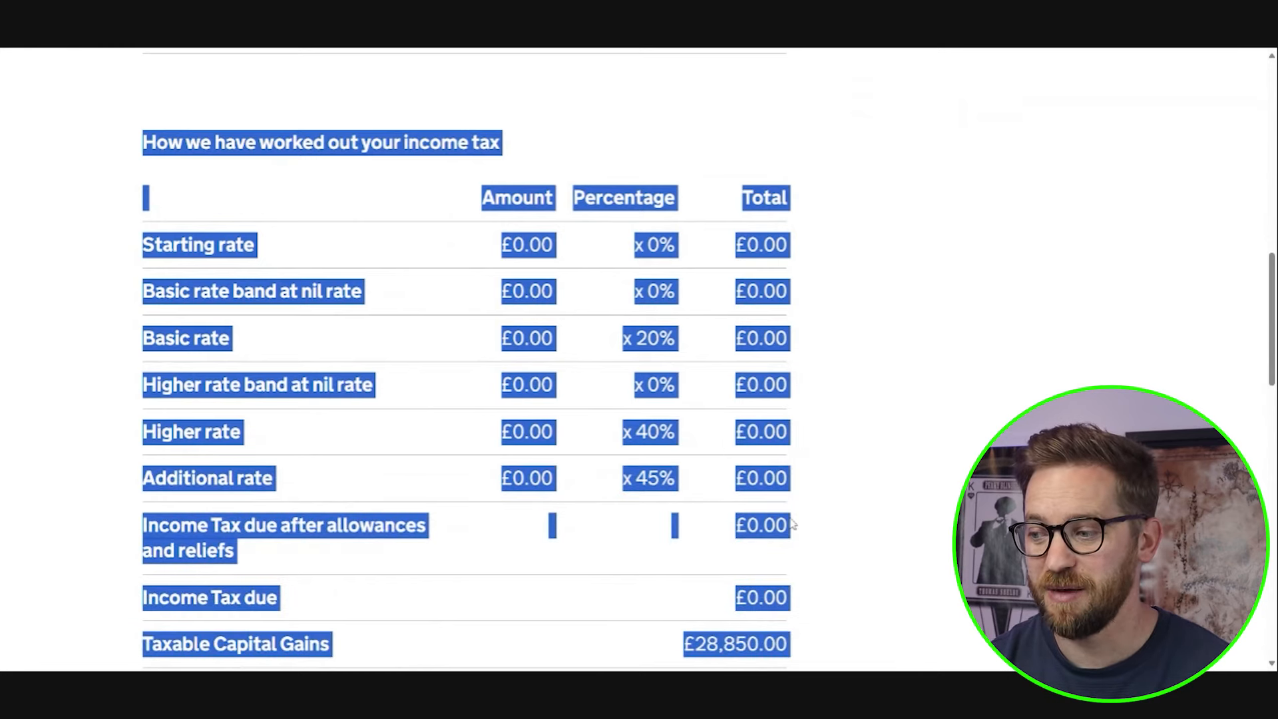
click(793, 522)
drag(734, 597, 787, 597)
click(641, 573)
Step: Examine the Taxable Capital Gains amount and the percentage applied to other gains at the basic rate
scroll(642, 574, down, 5)
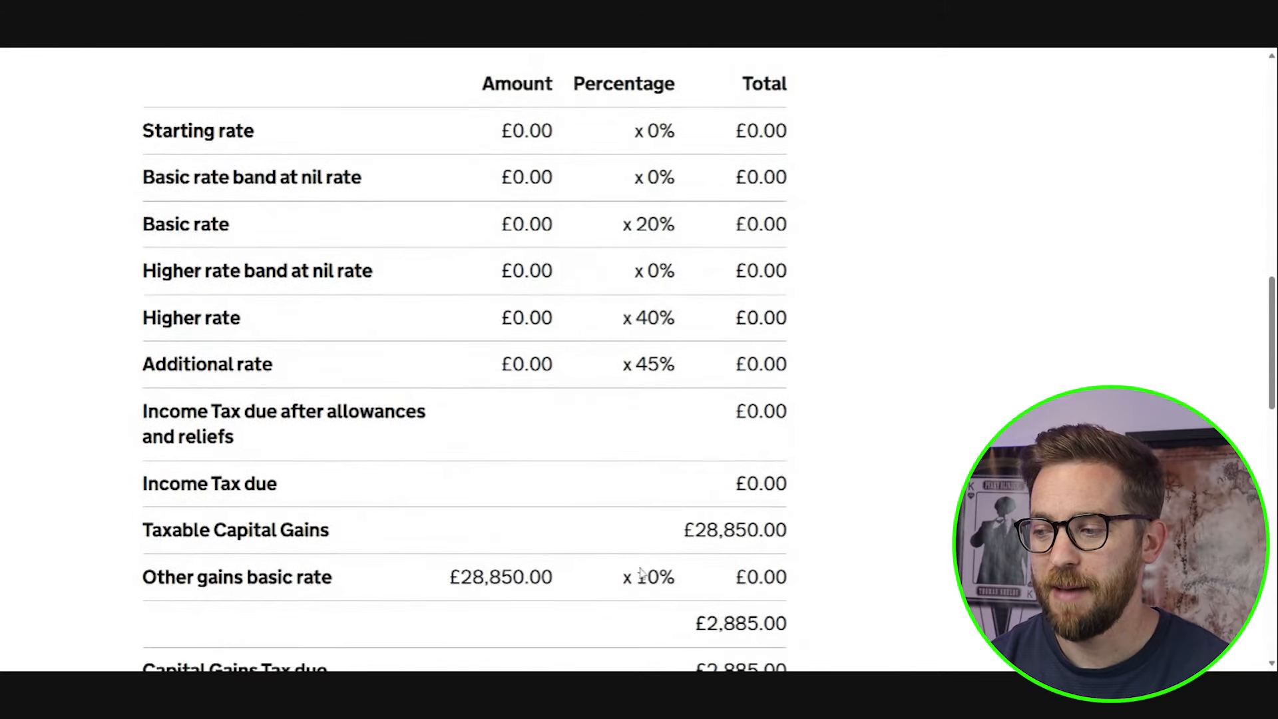
scroll(642, 574, down, 2)
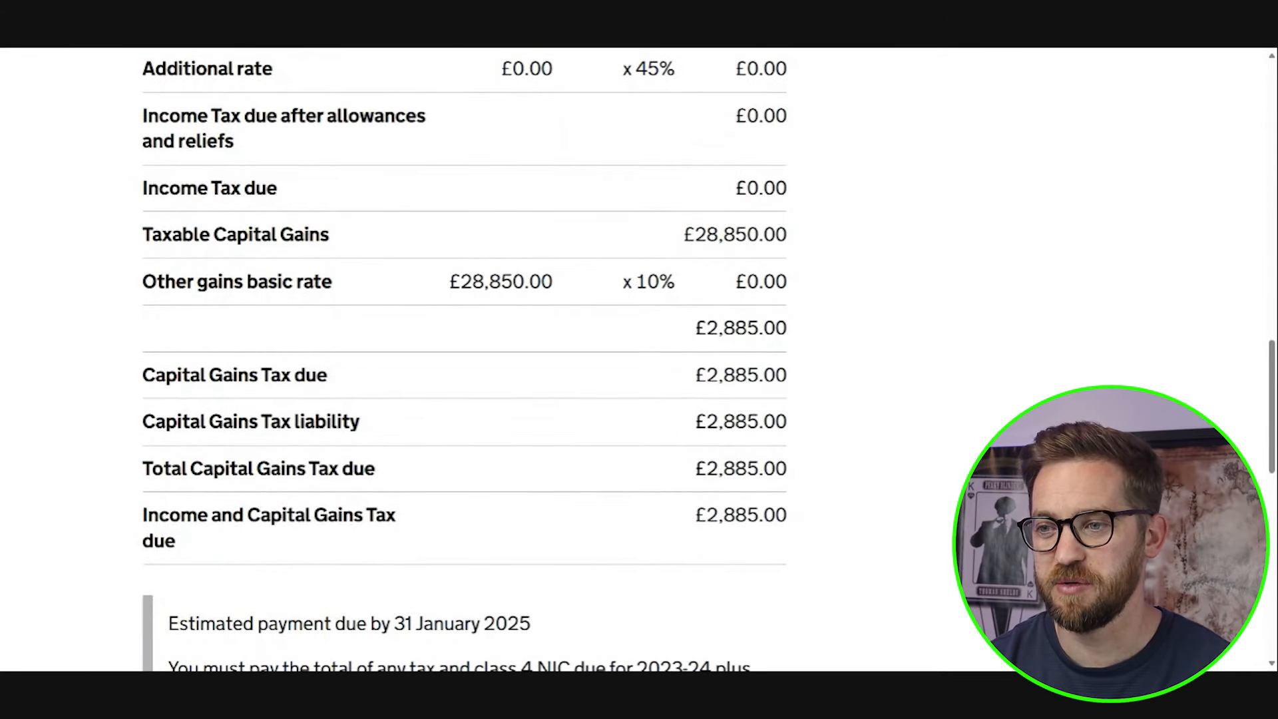
drag(142, 234, 340, 247)
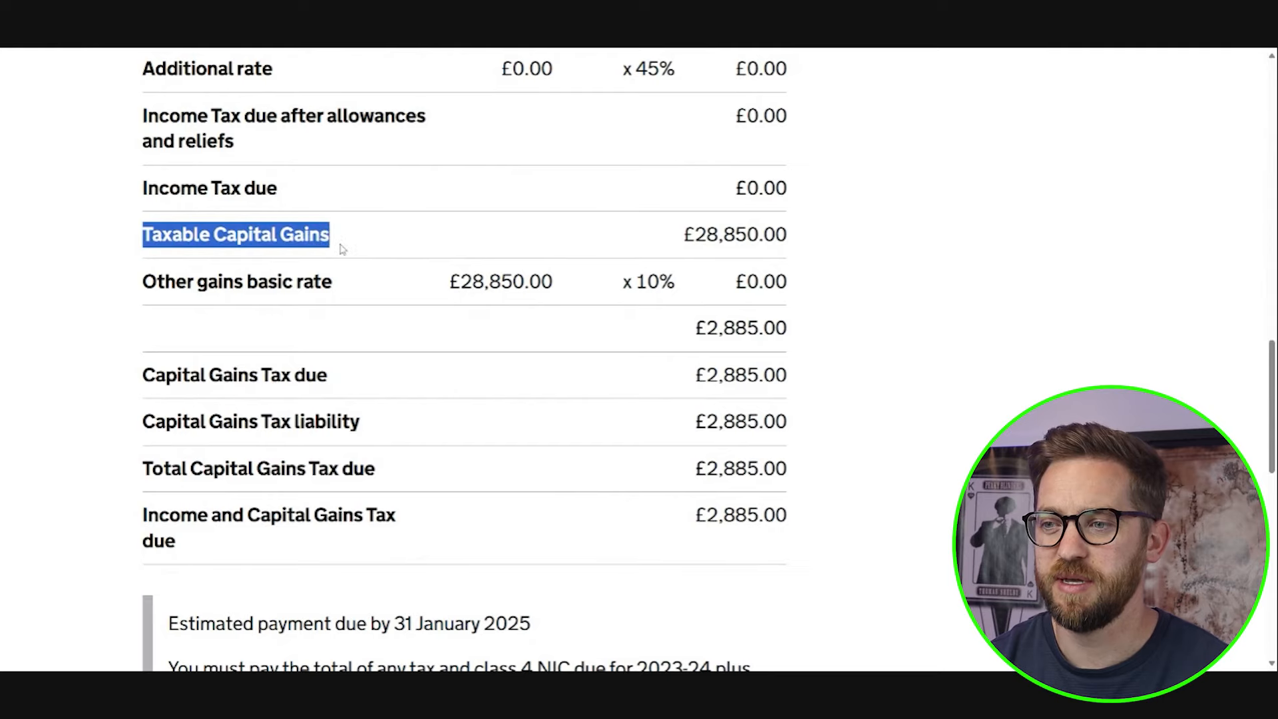
drag(452, 253, 787, 236)
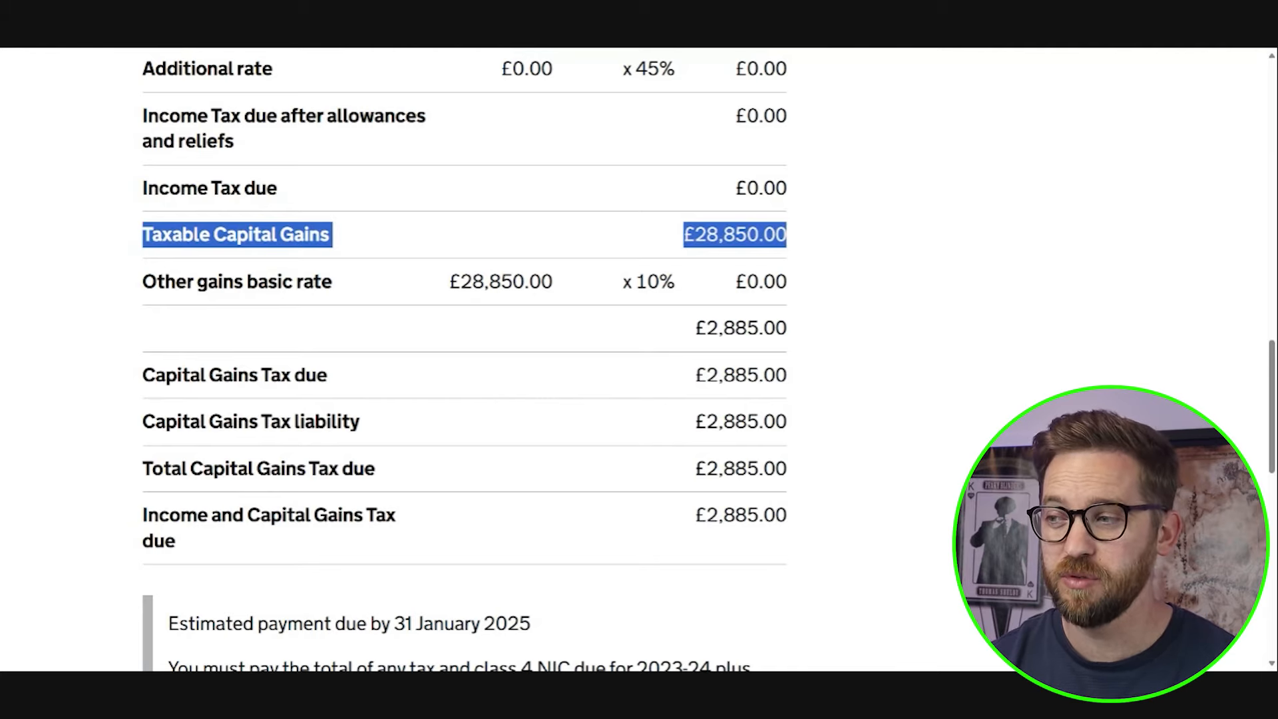
click(826, 241)
drag(688, 234, 789, 234)
click(615, 292)
drag(615, 293, 677, 293)
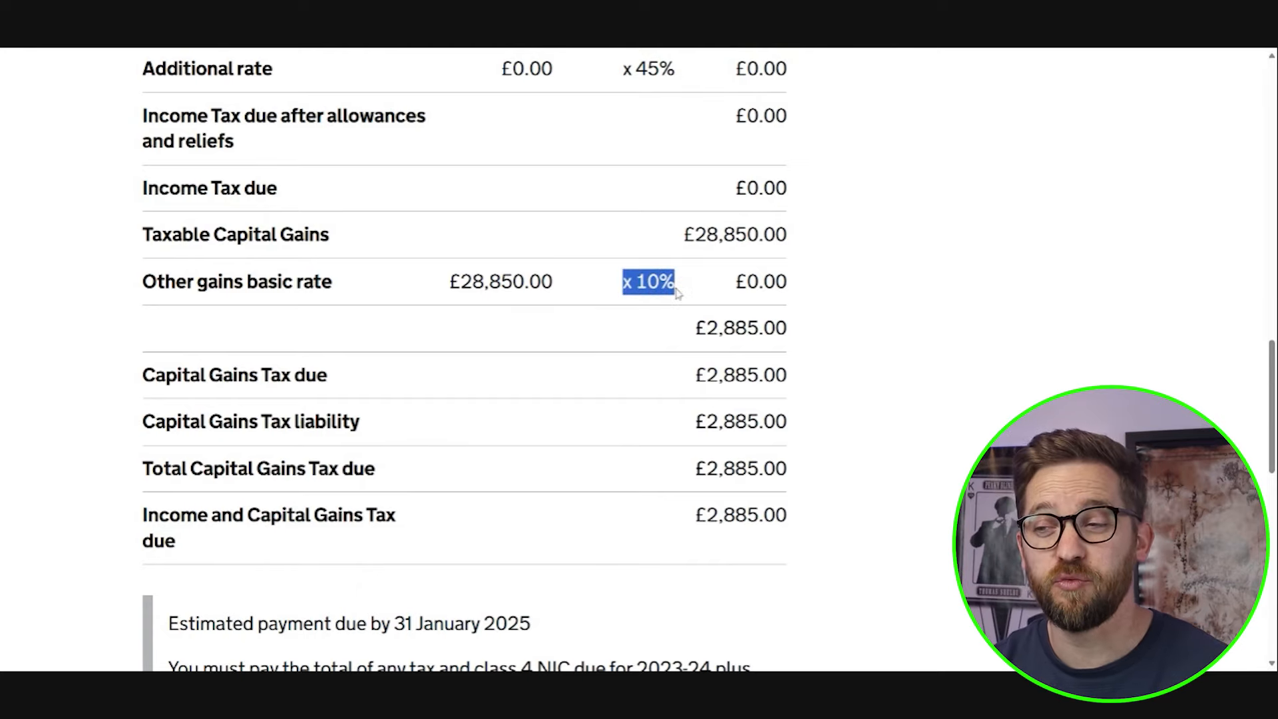